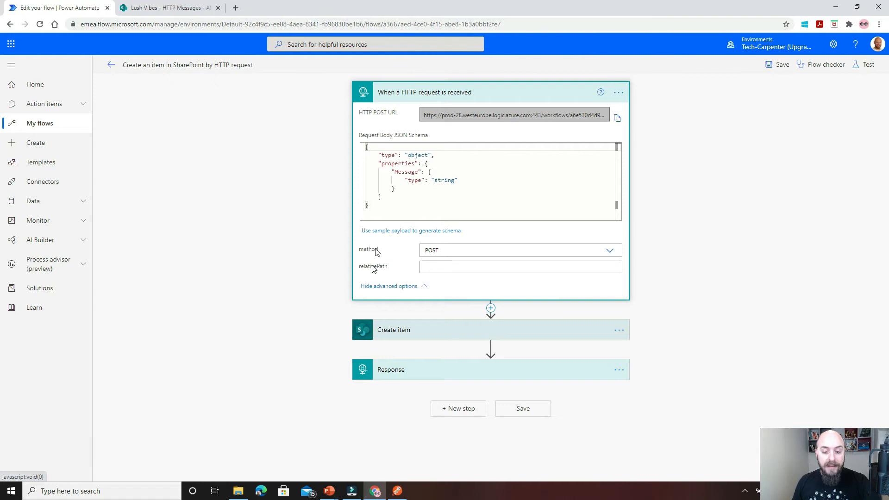
Review the settings of the flow's SharePoint Create item action and its Response action.
click(406, 334)
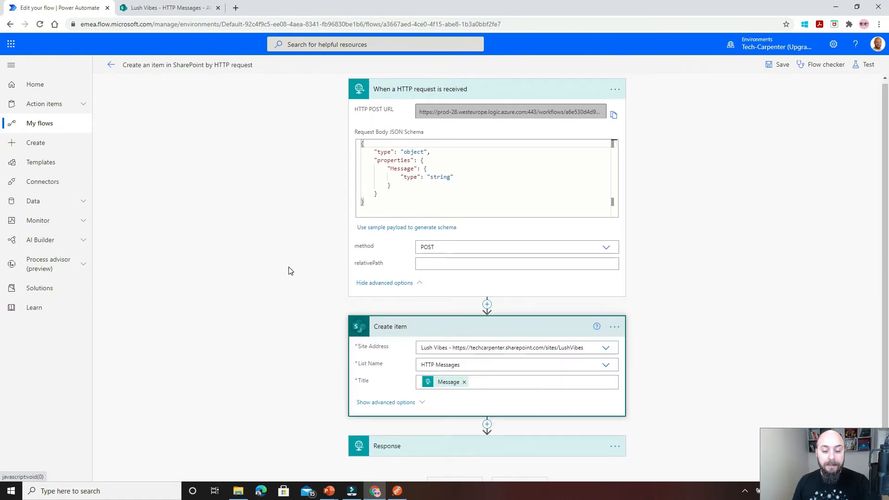
scroll(288, 270, down, 2)
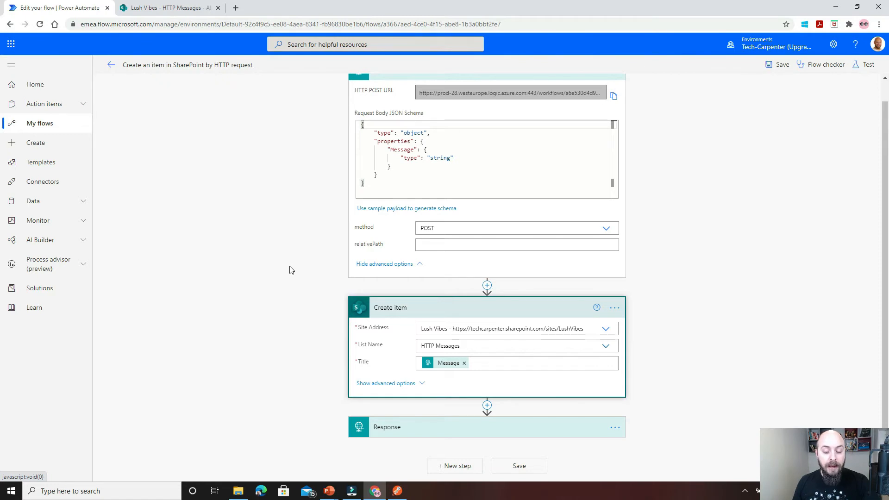
click(395, 425)
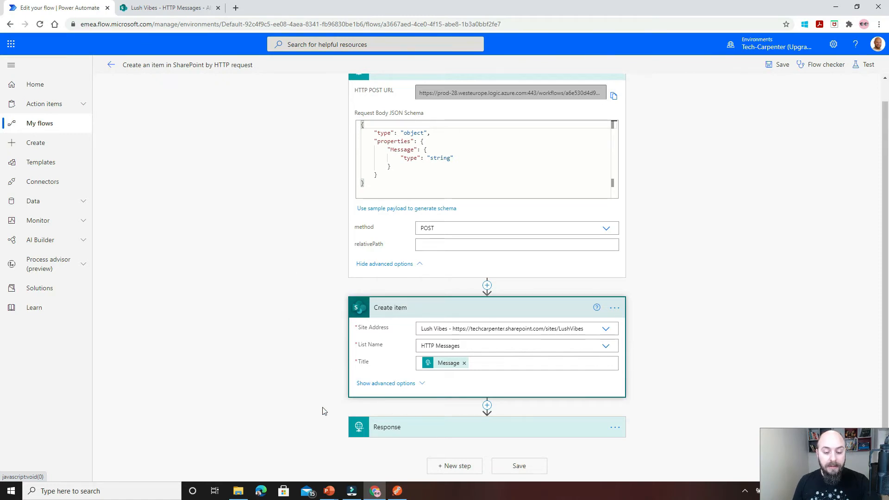
scroll(272, 340, down, 1)
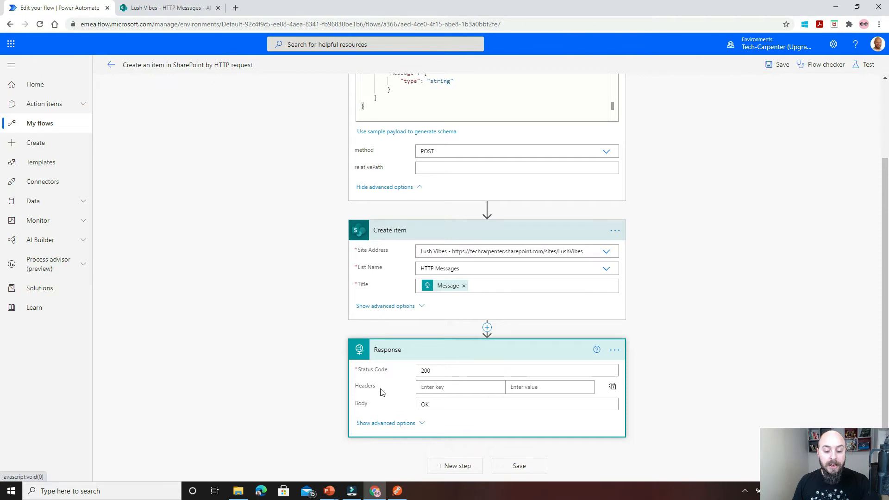
click(403, 352)
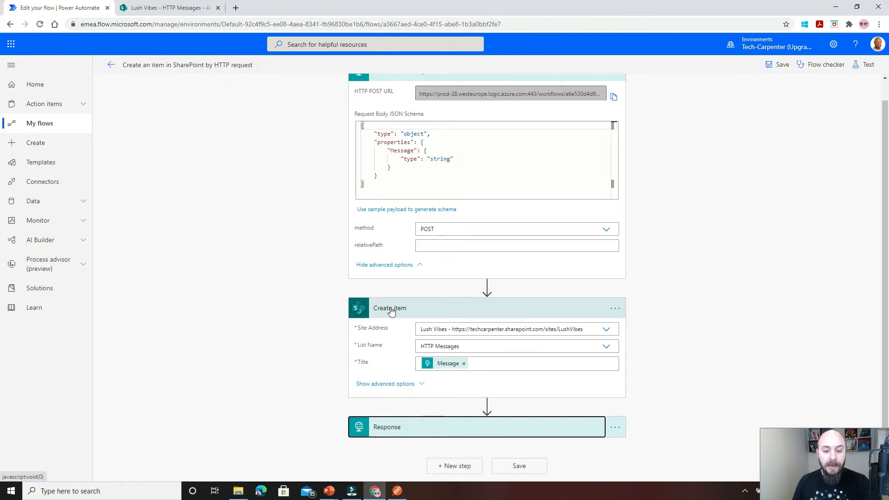
scroll(337, 291, up, 1)
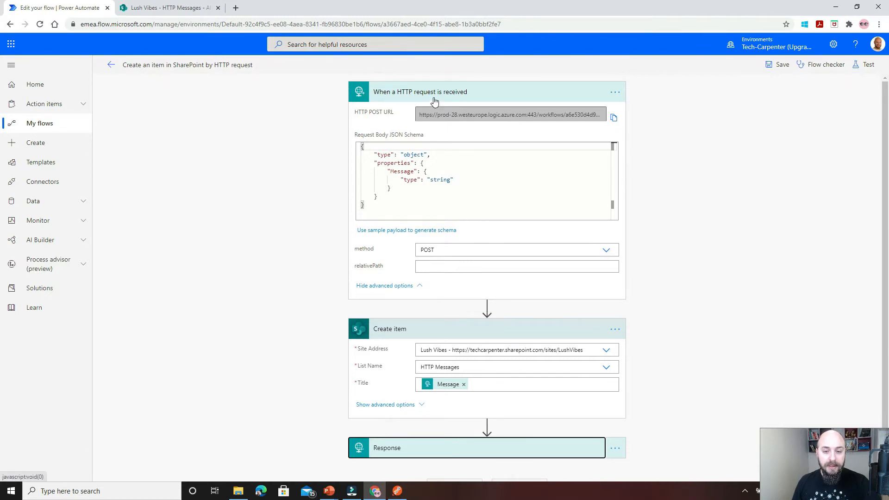
Copy the trigger's signed HTTP POST URL, paste it as the request URL in Postman, and set the request method to POST.
click(613, 117)
click(398, 492)
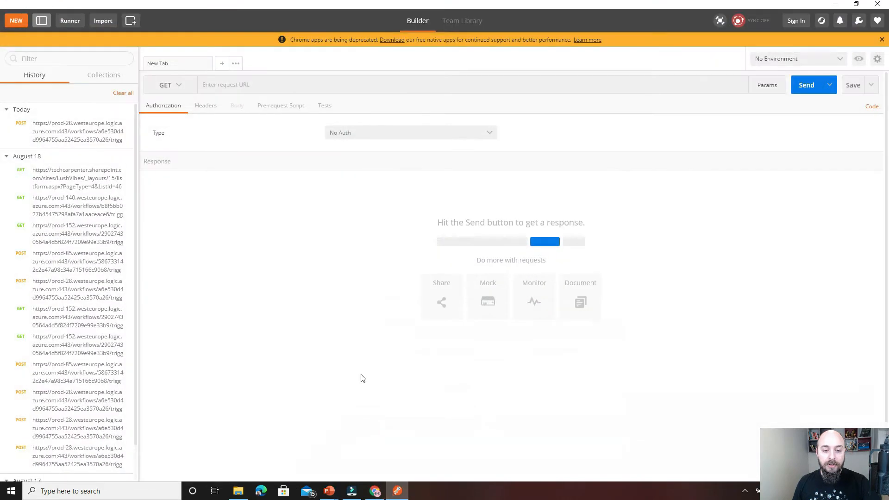
click(292, 86)
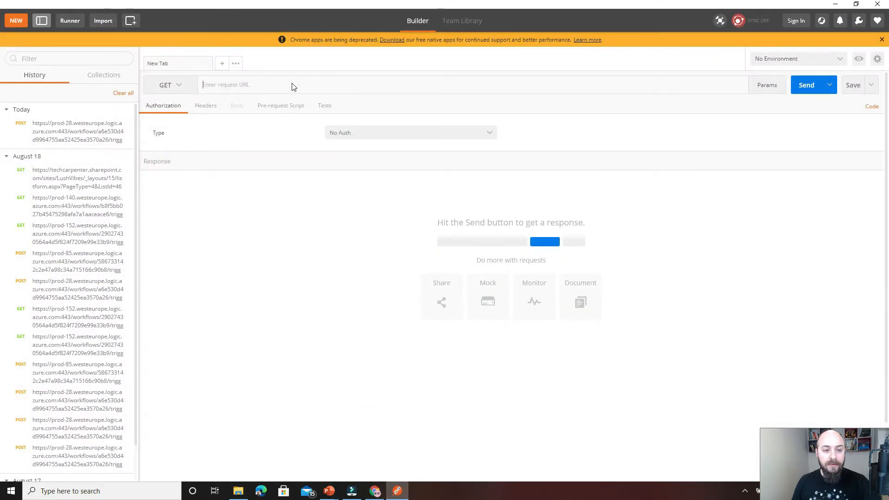
key(ctrl+v)
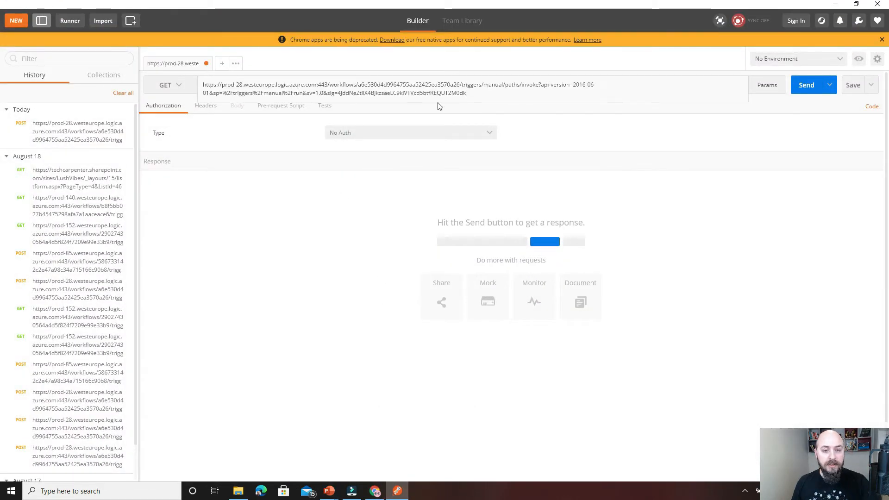
click(168, 88)
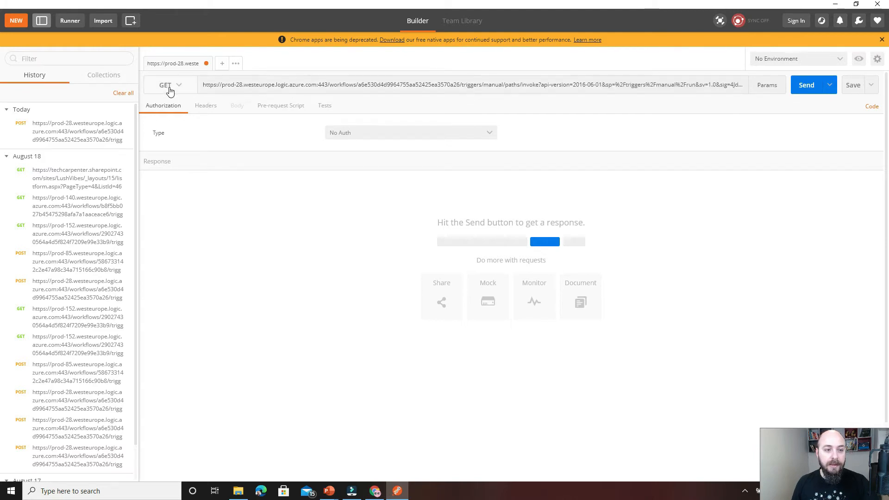
click(166, 119)
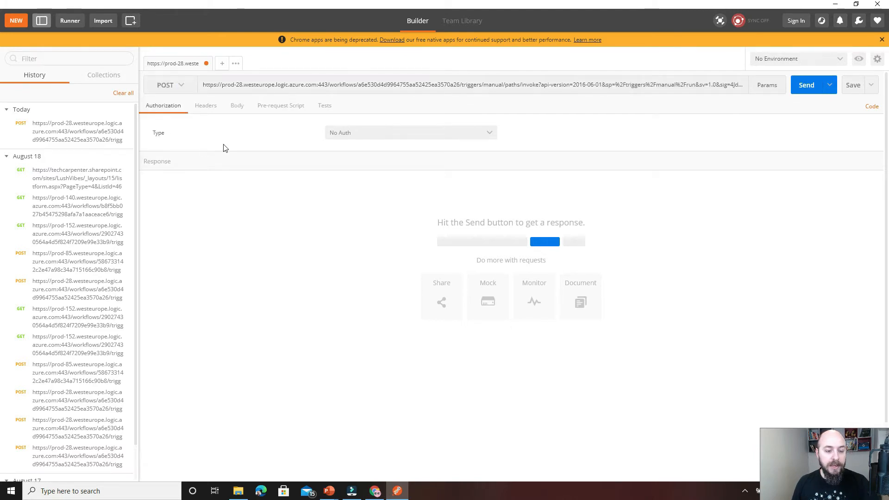
key(alt+Tab)
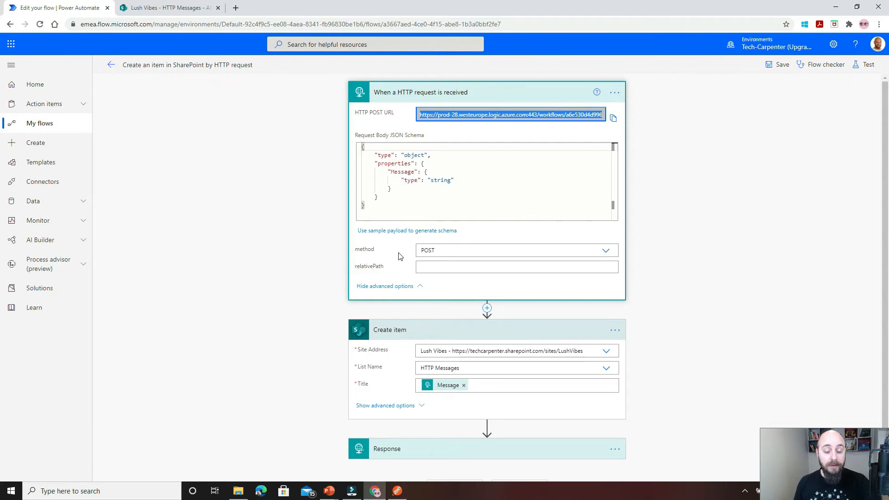
key(alt+Tab)
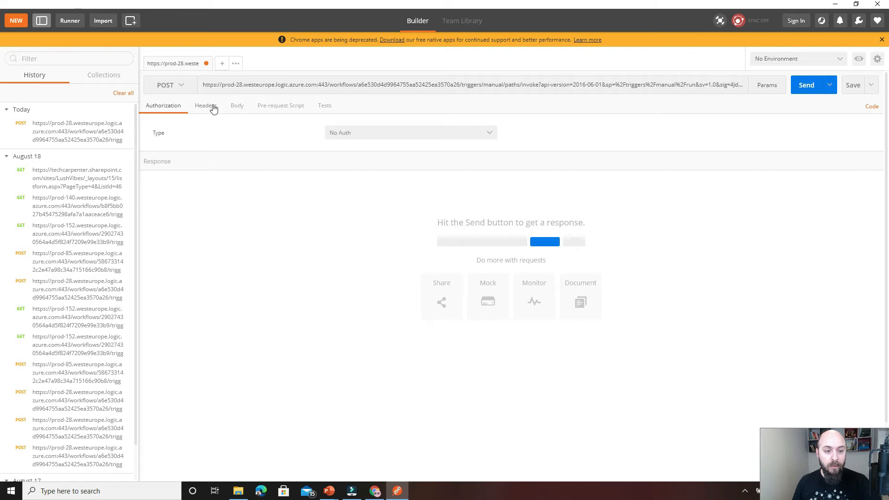
Add a Content-Type header with the value application/json to the request.
click(212, 109)
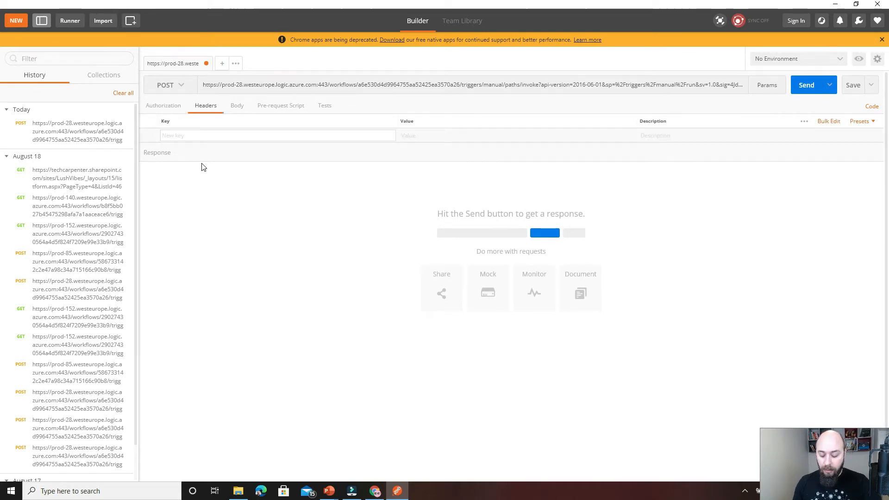
text(co)
click(207, 177)
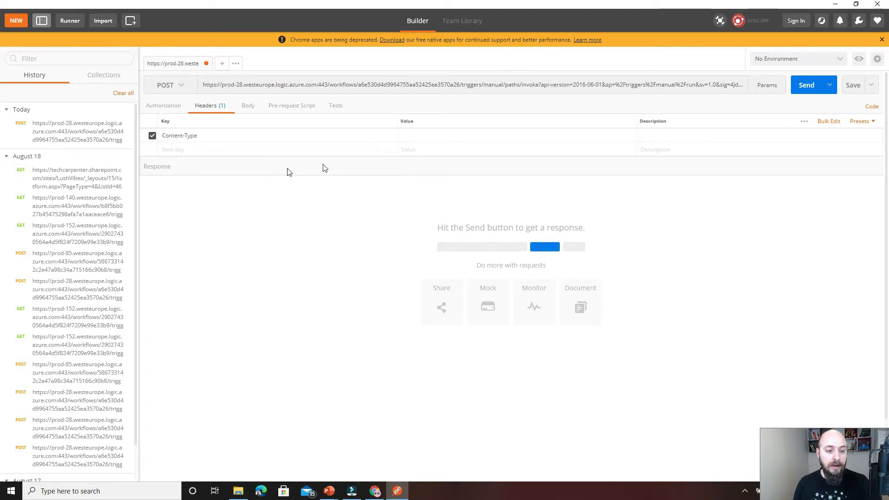
click(407, 139)
text(js)
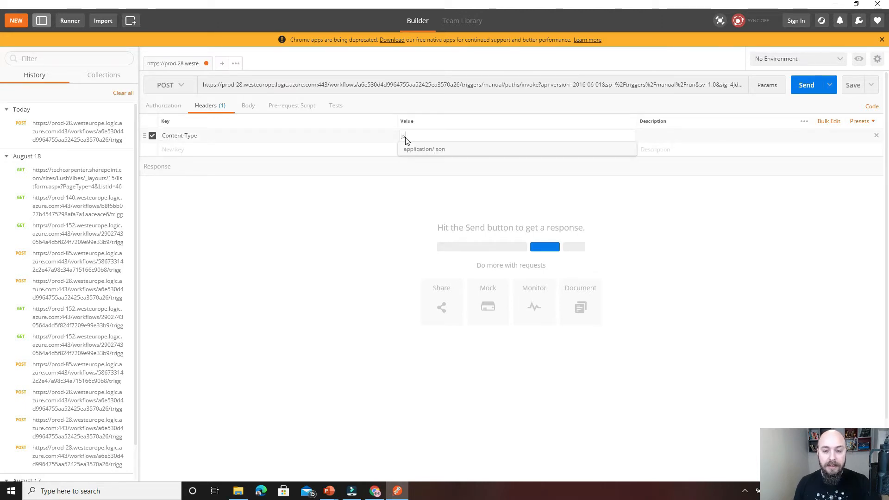
click(415, 149)
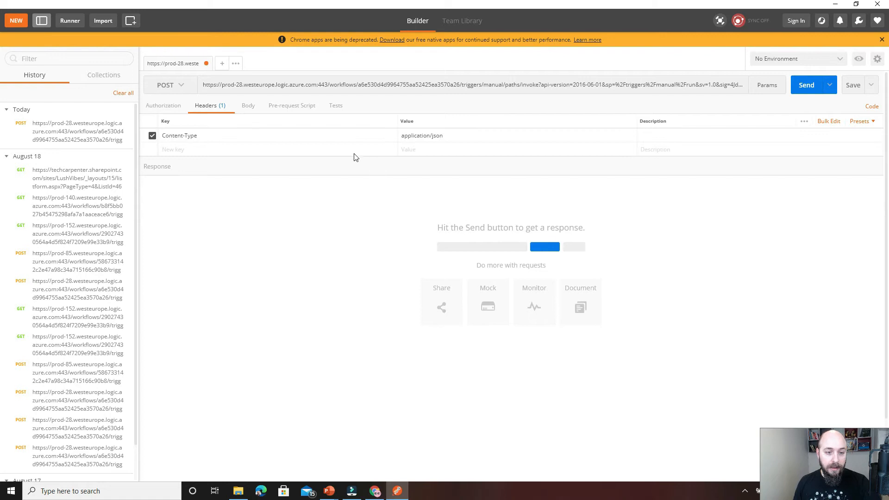
Write a raw JSON request body containing a "Message" property set to "Scottish Summit 2021".
click(248, 107)
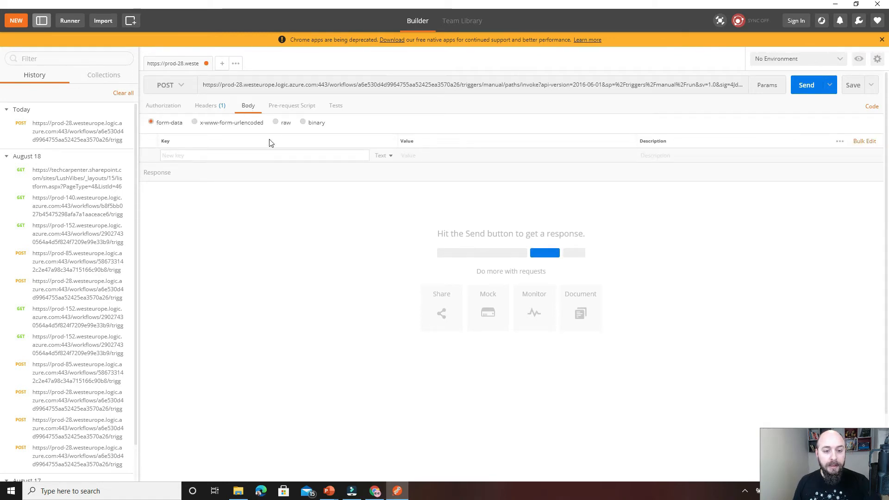
click(276, 122)
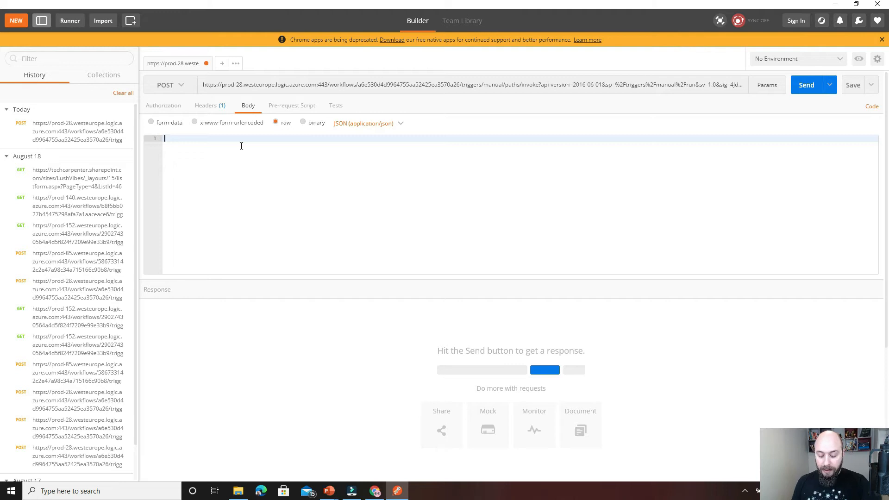
text({})
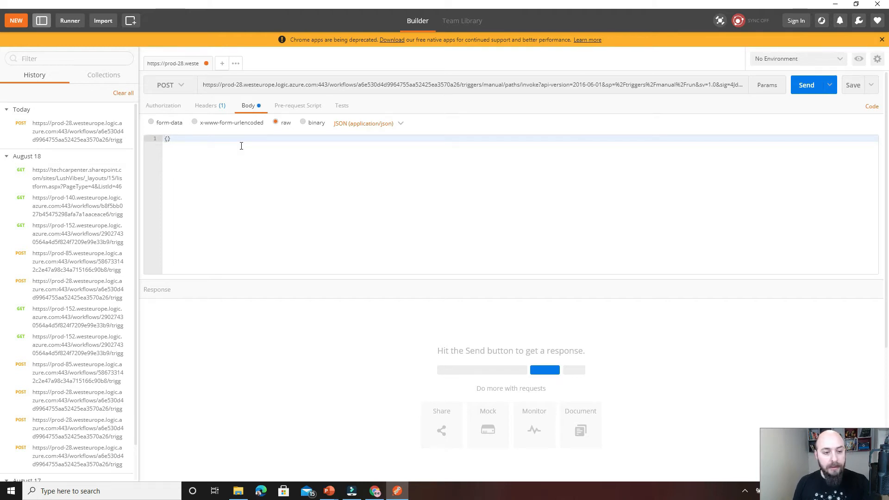
key(Return)
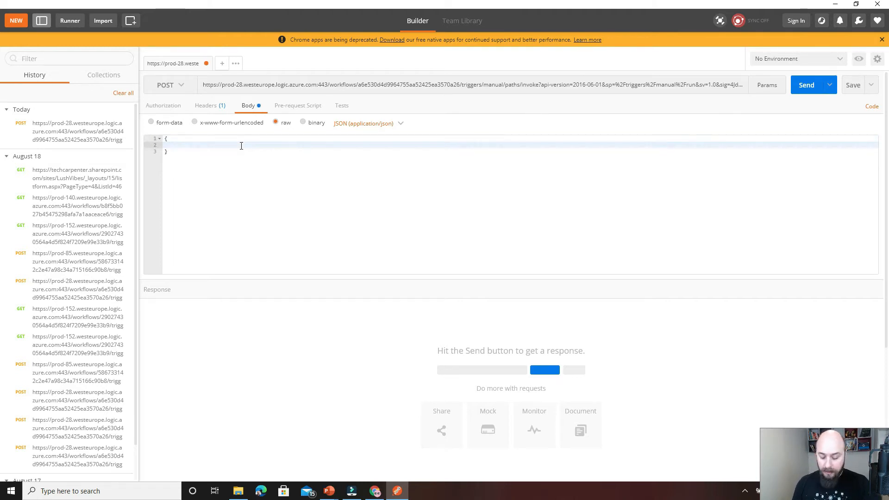
text(")
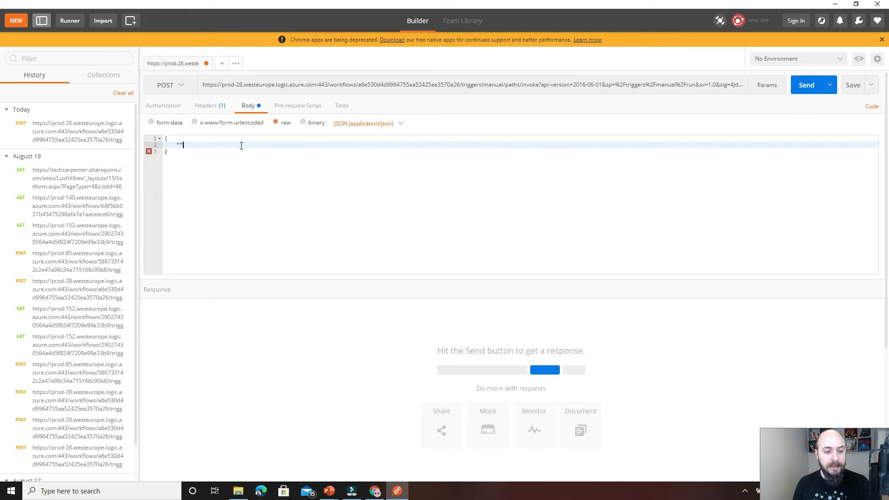
text(Message":)
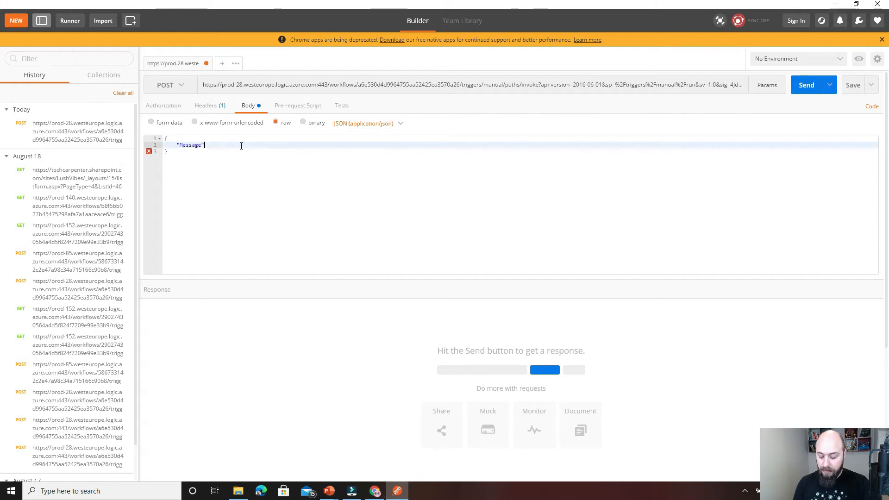
text( ")
text(Scott)
text(ish)
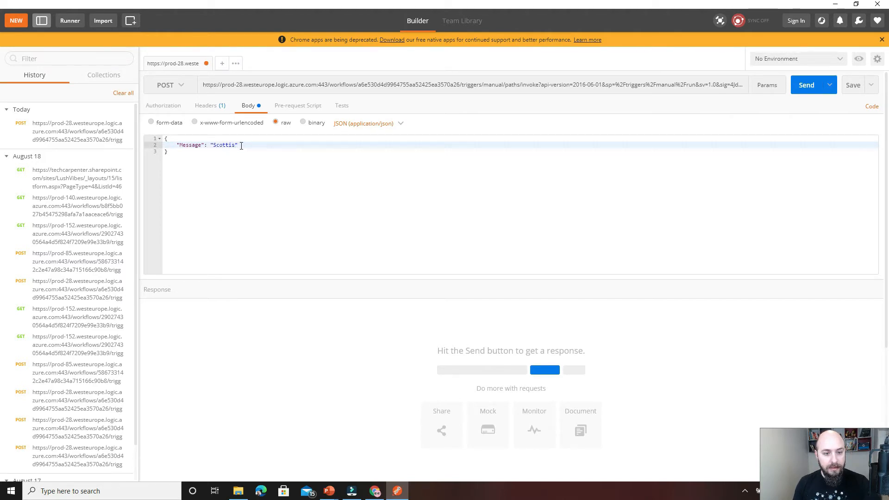
text( Summit 20)
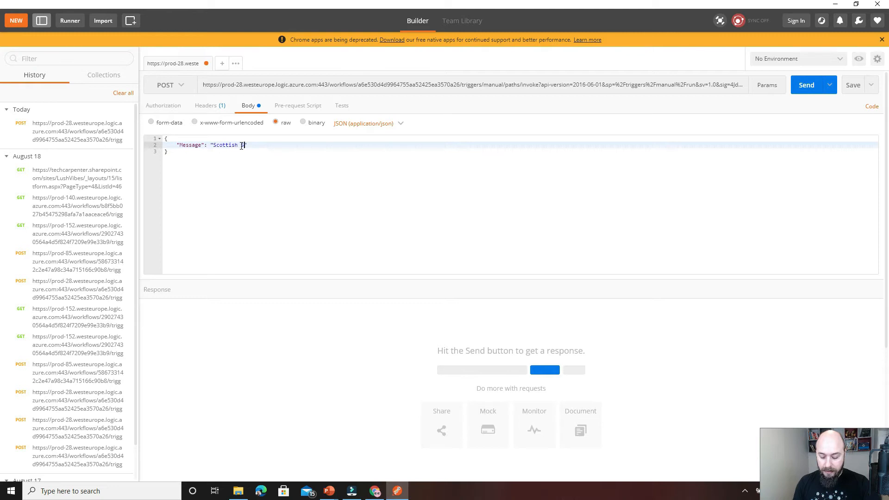
text(21)
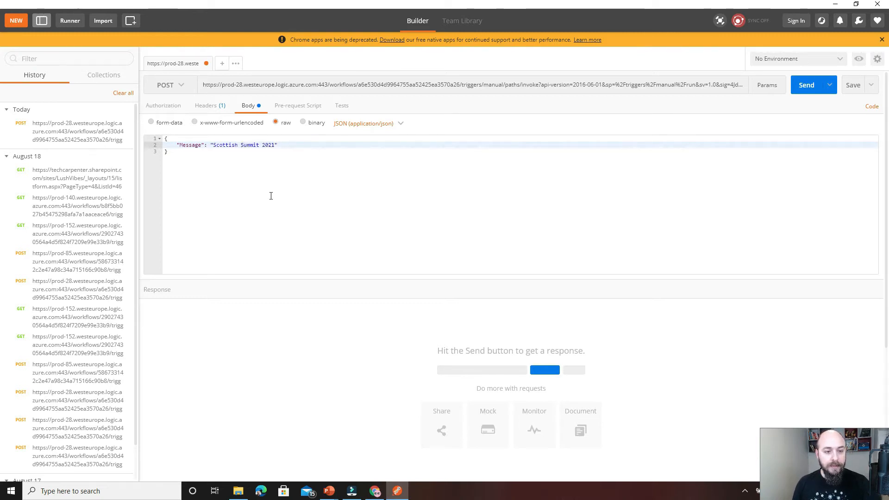
Send the POST request and refresh the HTTP Messages list in SharePoint to check for the new item.
click(797, 85)
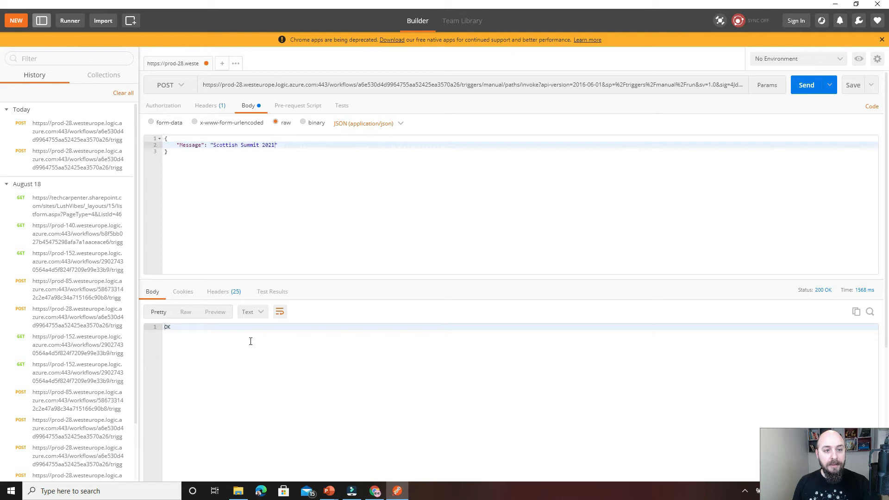
click(835, 3)
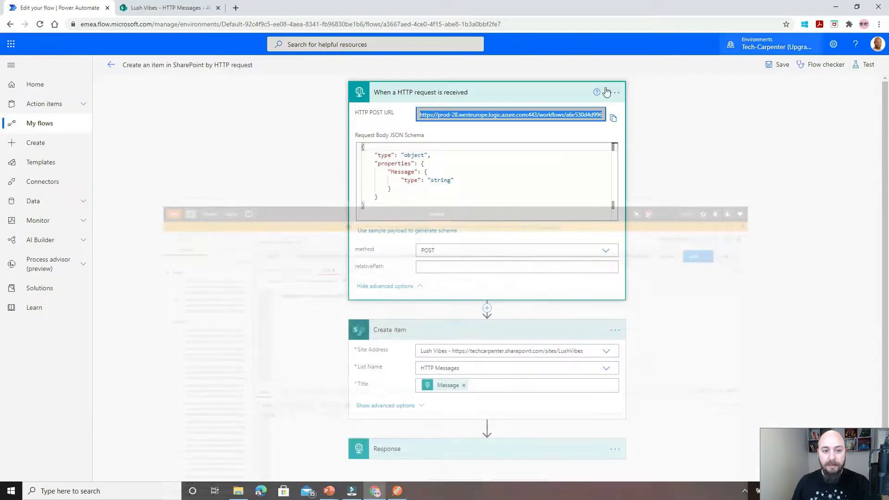
click(181, 8)
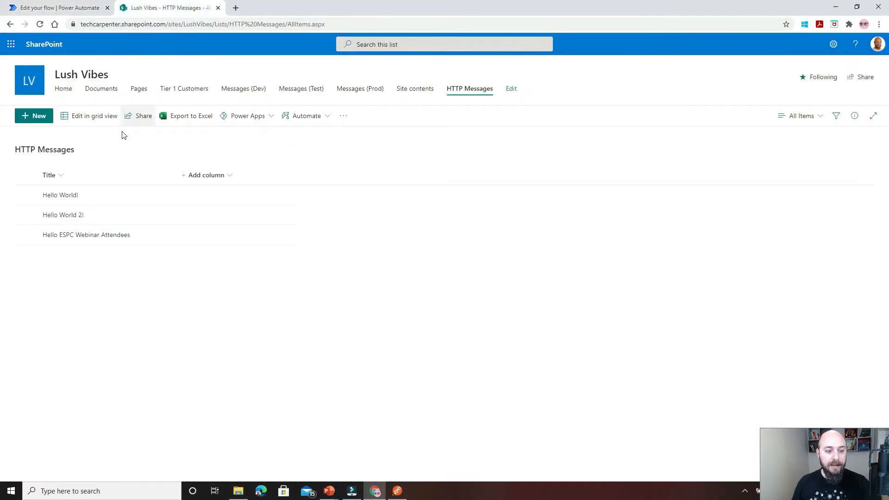
click(40, 24)
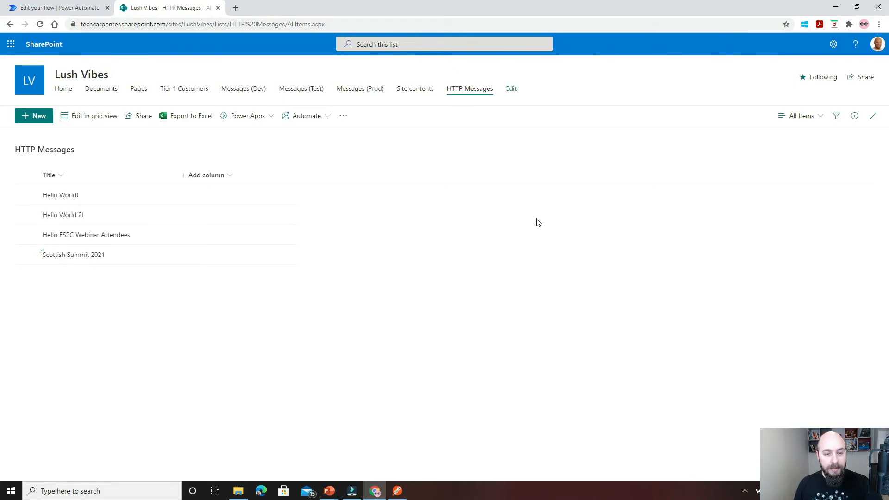
Return to the flow in Power Automate and collapse its HTTP request trigger.
click(72, 8)
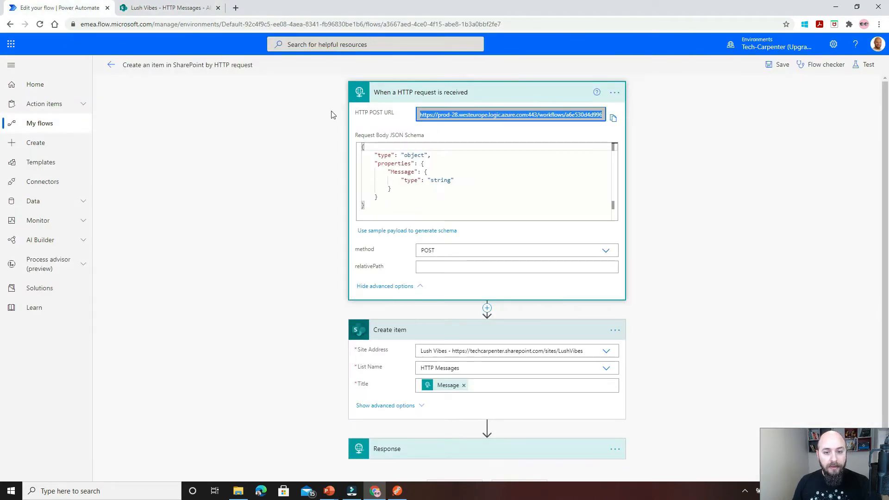
click(437, 92)
click(384, 131)
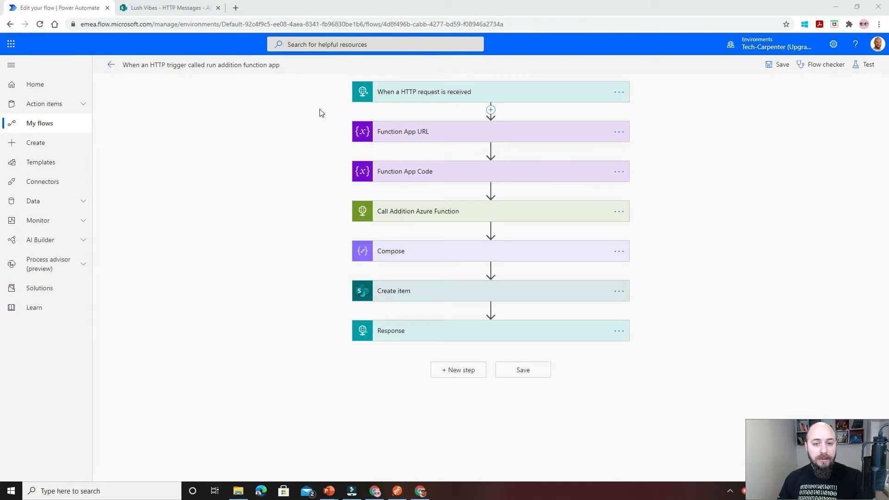
Expand the HTTP request trigger of the addition function app flow and review its body schema and following actions.
click(384, 92)
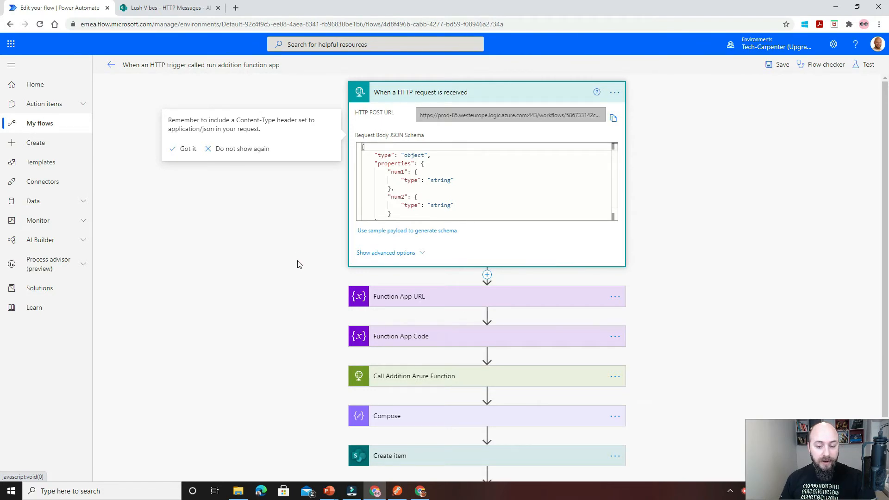
scroll(309, 290, down, 2)
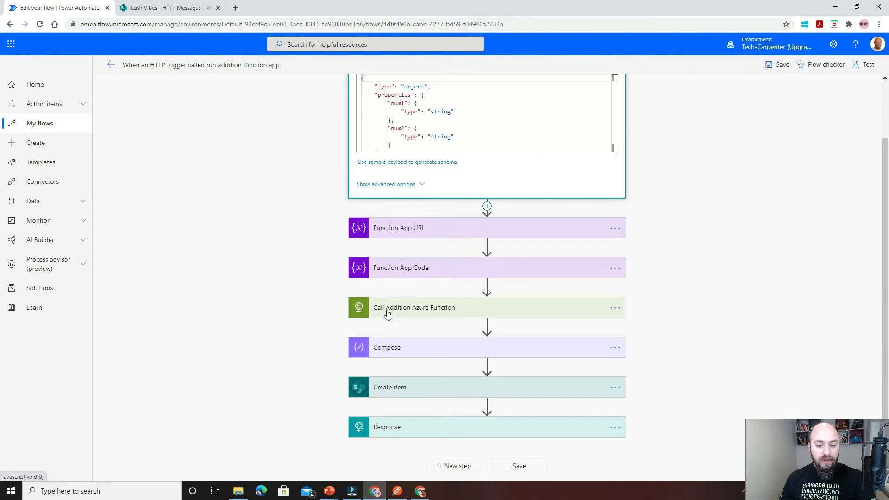
scroll(319, 254, up, 2)
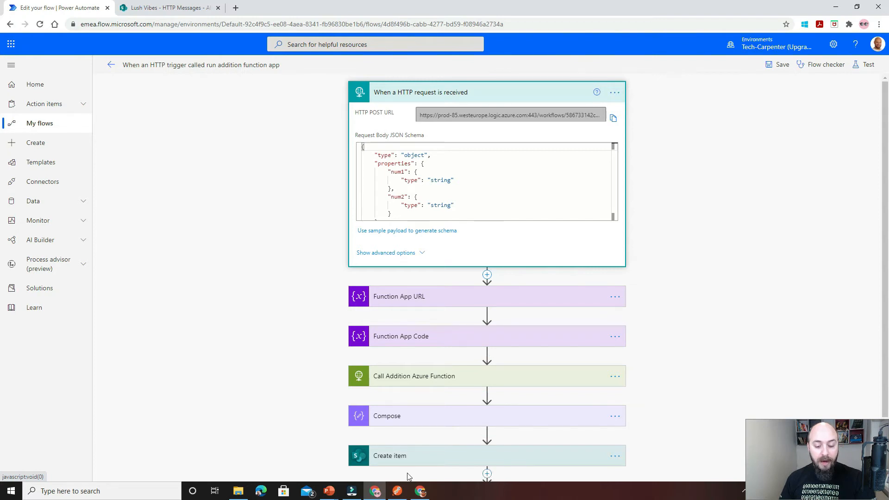
Switch to the Addition function in the Azure portal and review how run.csx reads num1 and num2 and returns their sum.
click(419, 492)
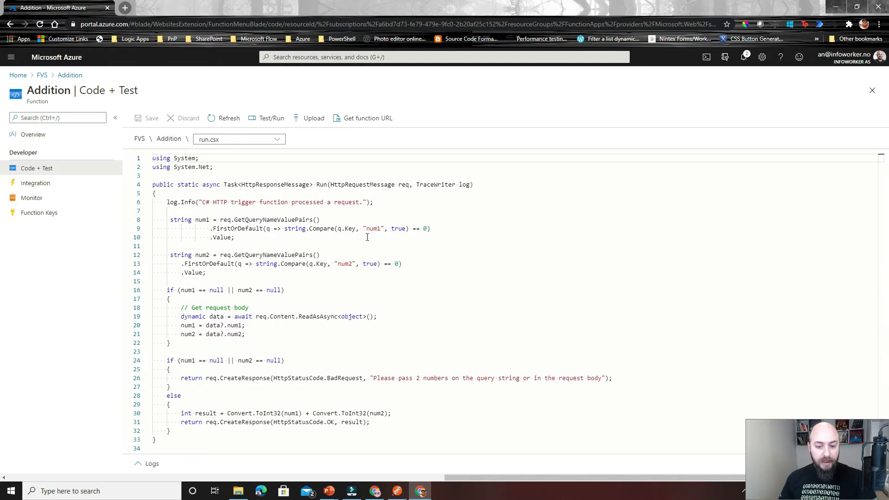
click(374, 223)
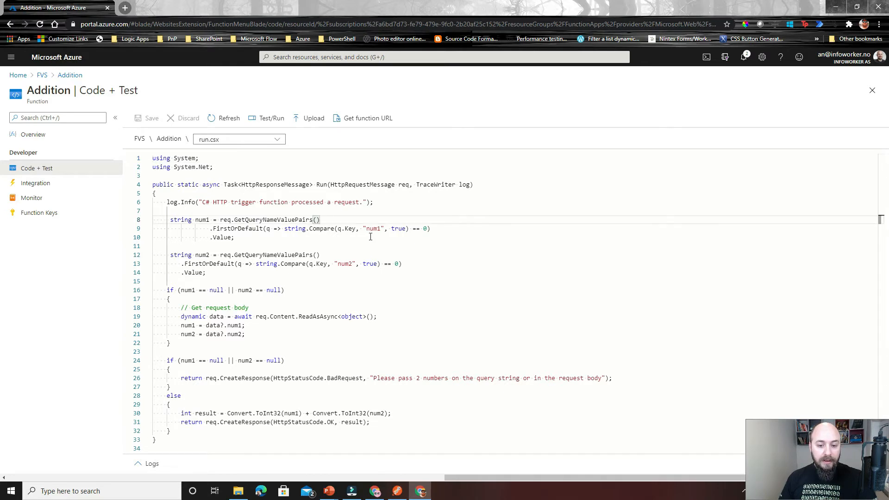
key(Down)
key(Down)
key(Down)
key(Down)
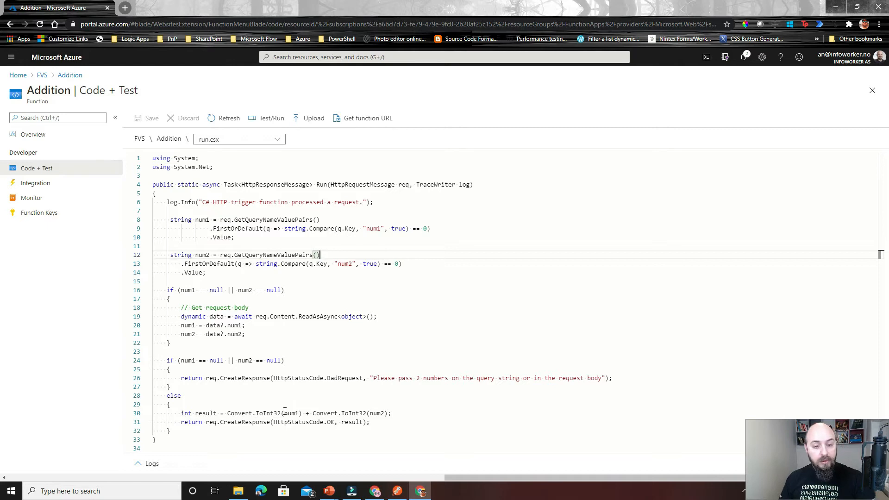
drag(266, 413, 171, 405)
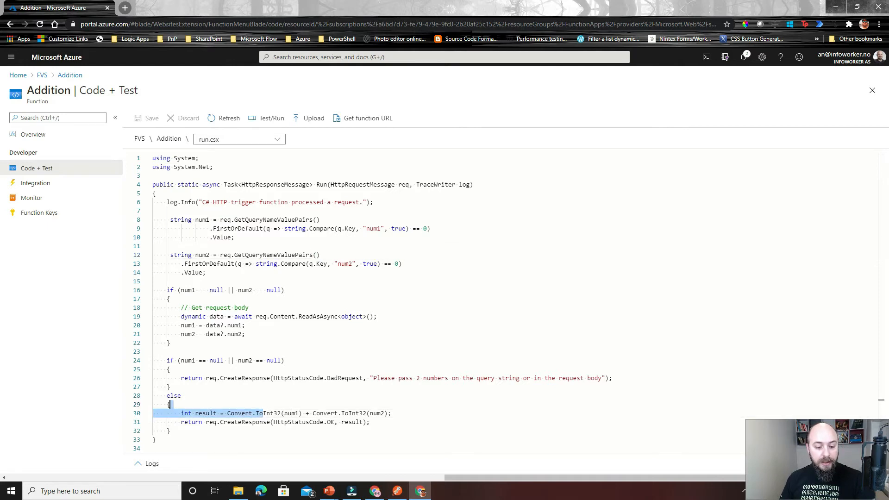
click(350, 412)
click(374, 422)
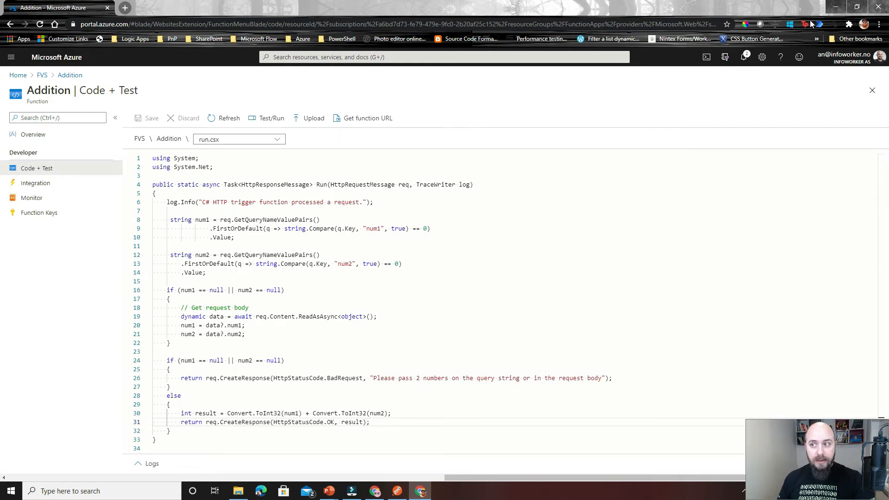
Collapse the HTTP request trigger in the Power Automate flow and revisit the Addition function's code in Azure.
click(836, 7)
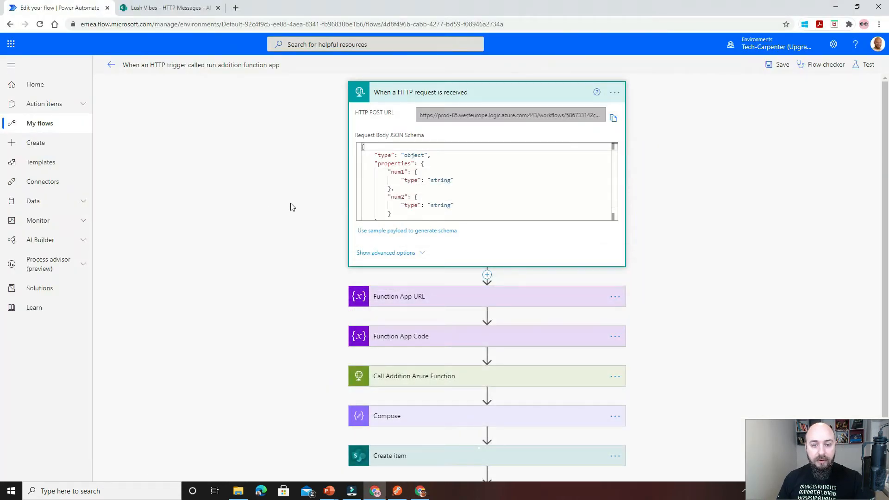
click(403, 98)
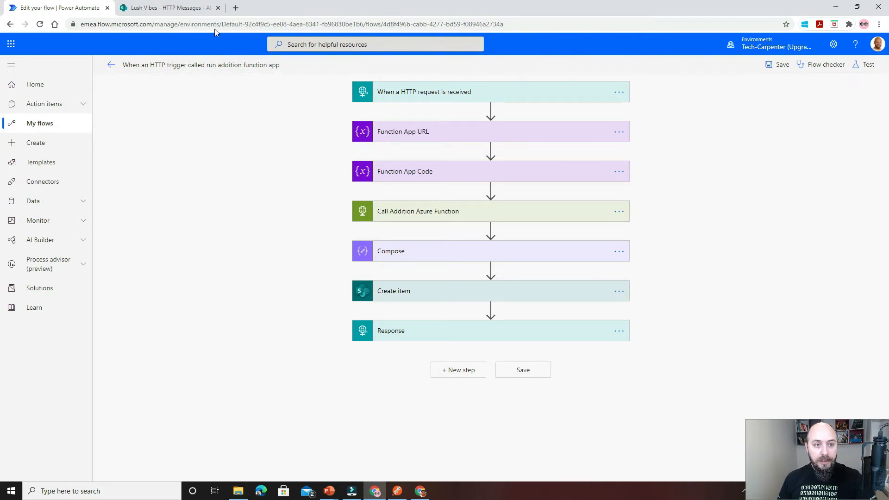
click(420, 491)
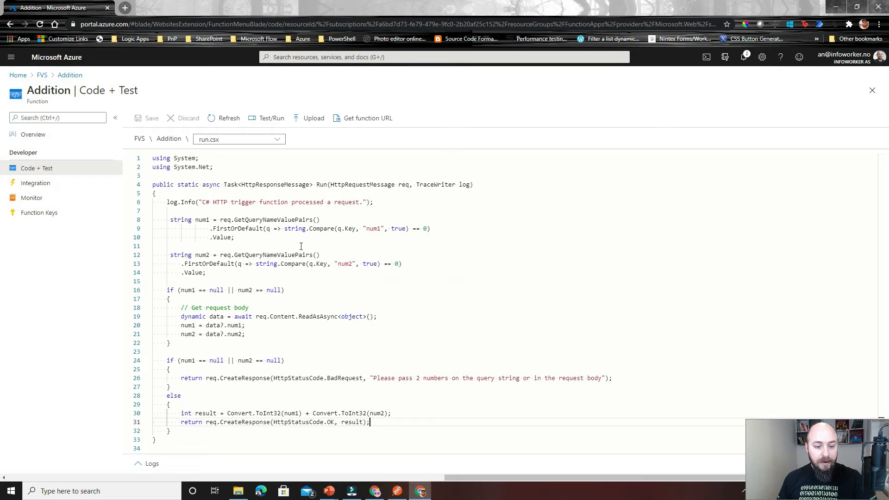
Return to the flow and expand the Call Addition Azure Function action to review its method, URI, queries and body.
click(836, 6)
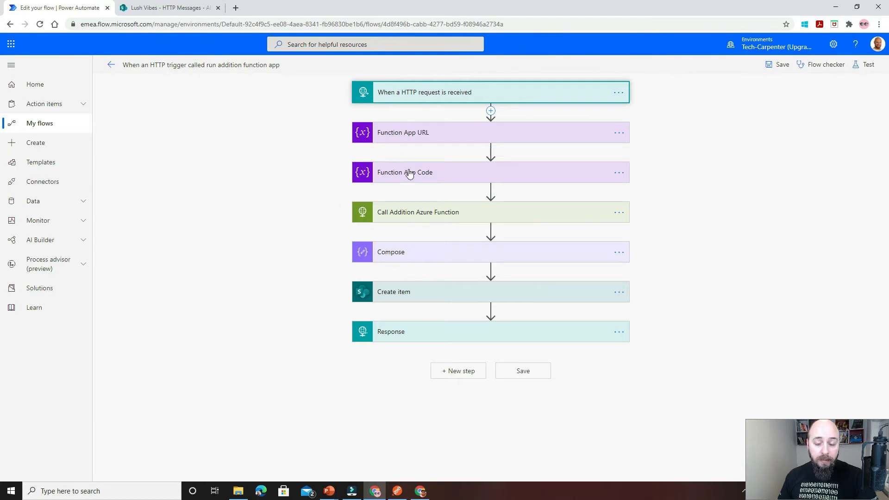
click(429, 213)
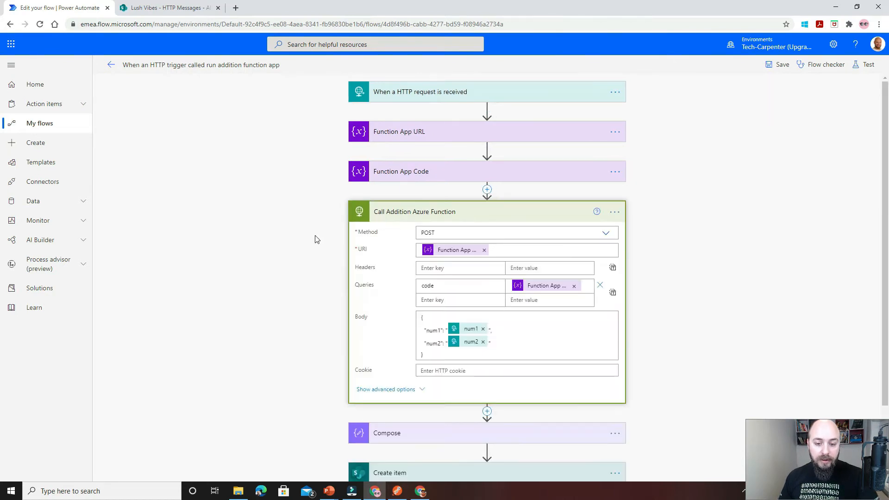
scroll(314, 241, down, 1)
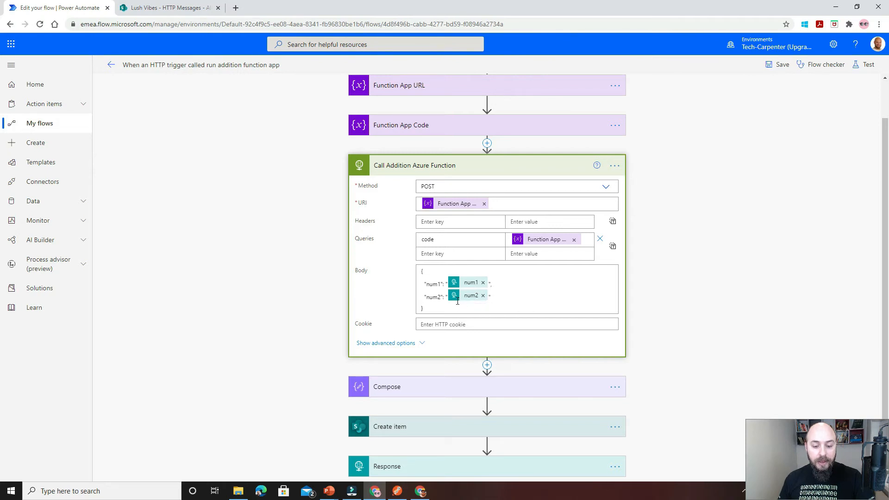
scroll(359, 308, down, 1)
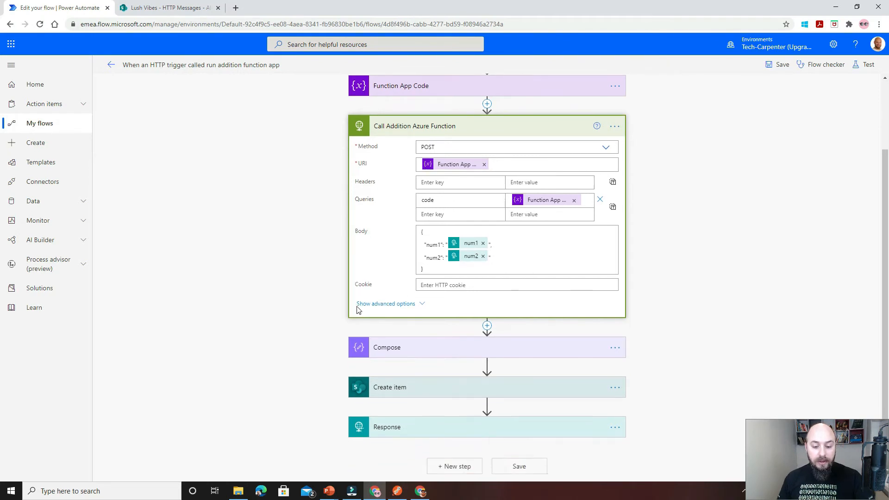
Expand the Compose and Create item actions and examine their inputs, target list and field mappings.
click(384, 351)
scroll(328, 349, down, 1)
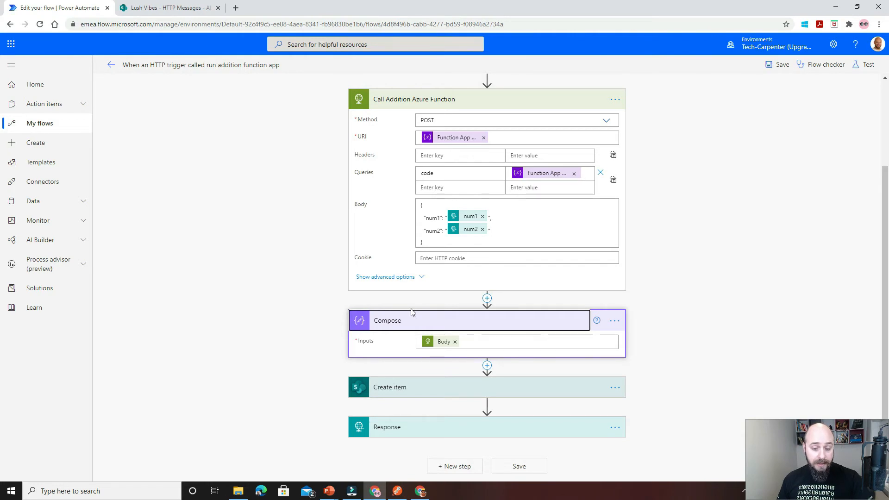
click(425, 392)
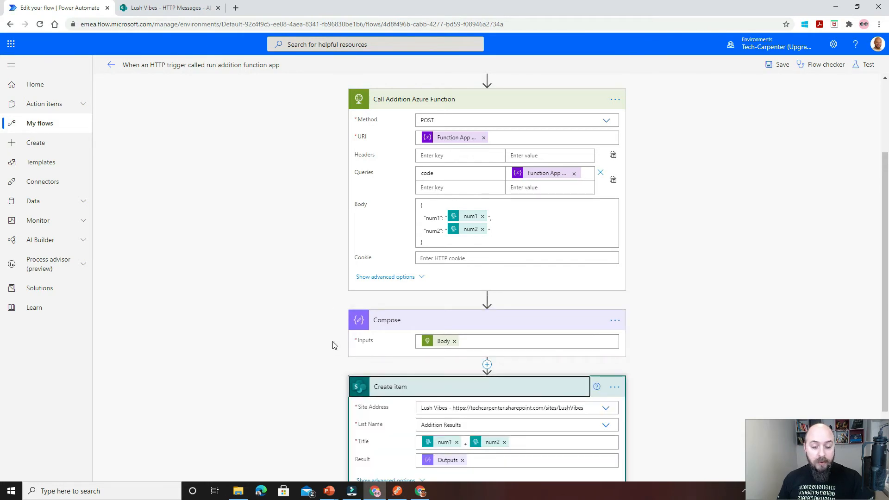
scroll(332, 345, down, 2)
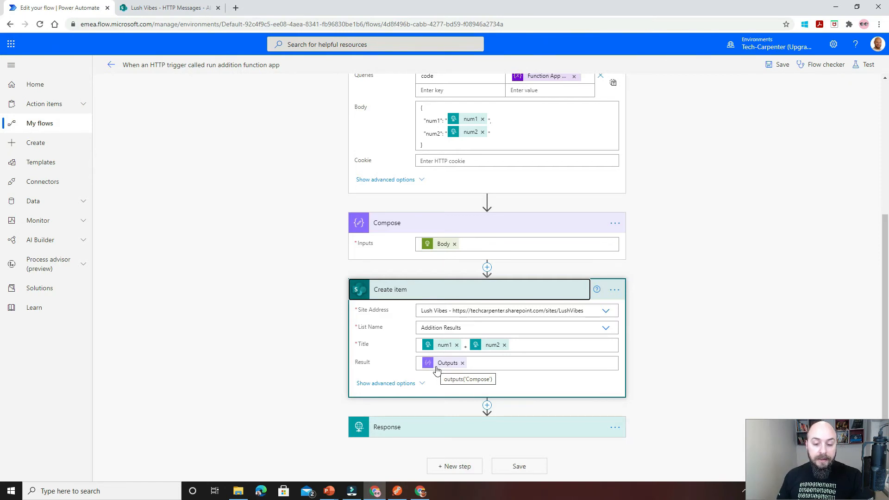
Expand the Response action and review its status code and body along with the rest of the flow.
click(395, 426)
scroll(303, 389, down, 2)
scroll(381, 371, up, 6)
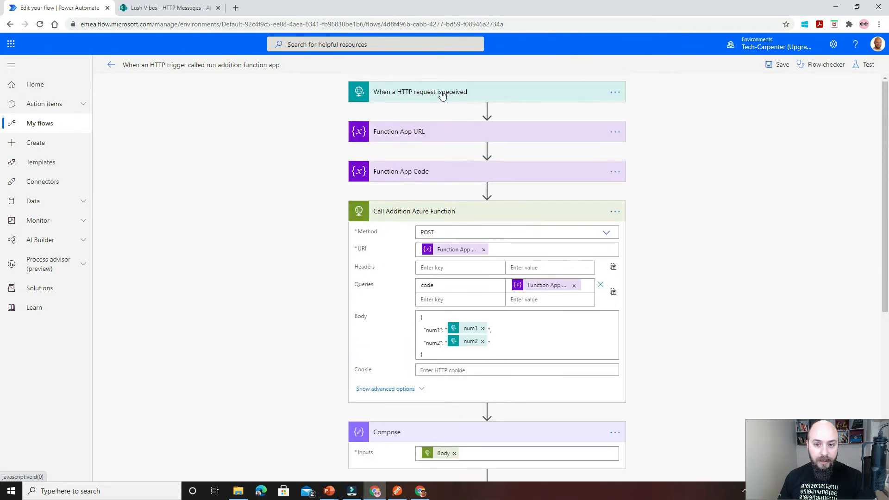
scroll(359, 272, down, 6)
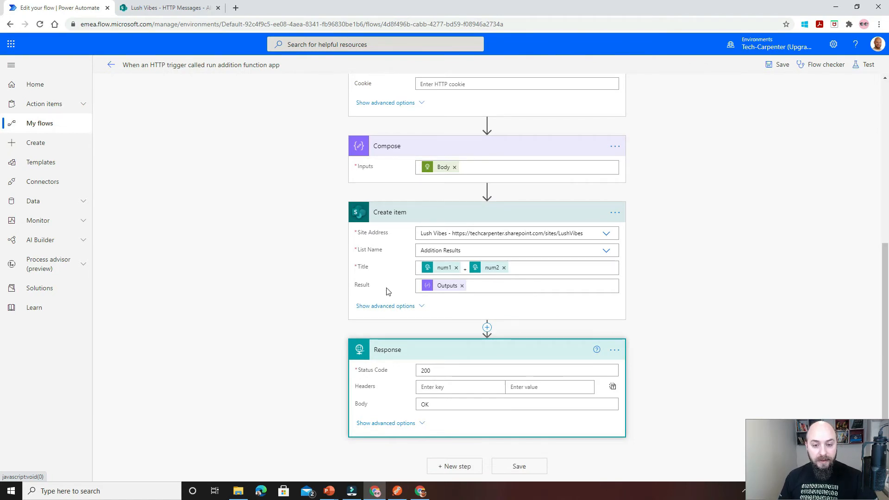
Expand the flow's HTTP request trigger and copy its HTTP POST URL.
scroll(385, 289, up, 6)
click(494, 99)
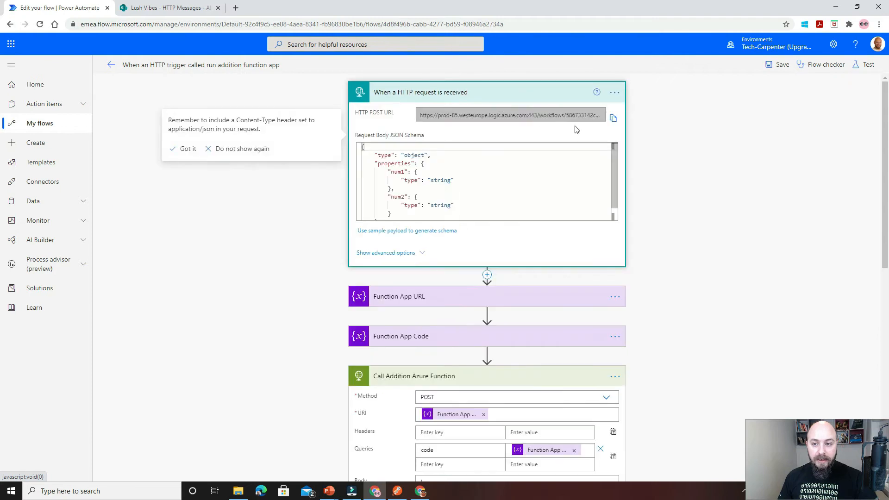
click(614, 118)
click(613, 120)
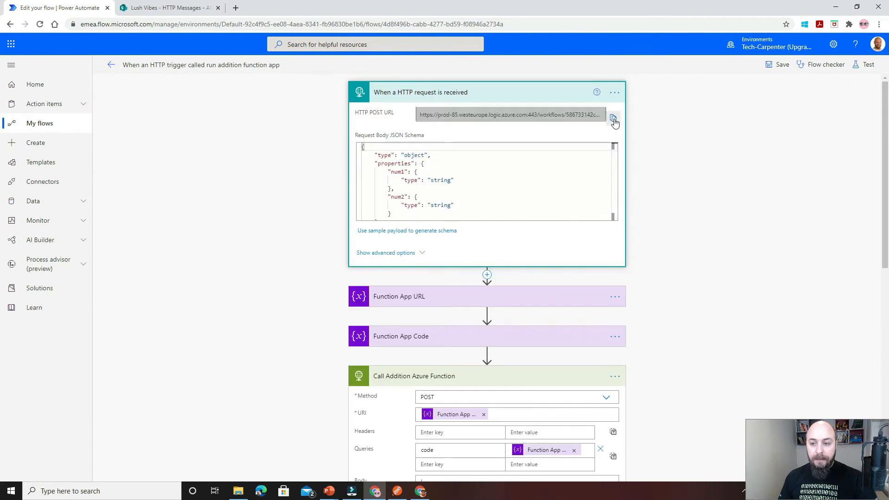
Create a new request in Postman using the copied trigger URL and set its method to POST.
click(397, 492)
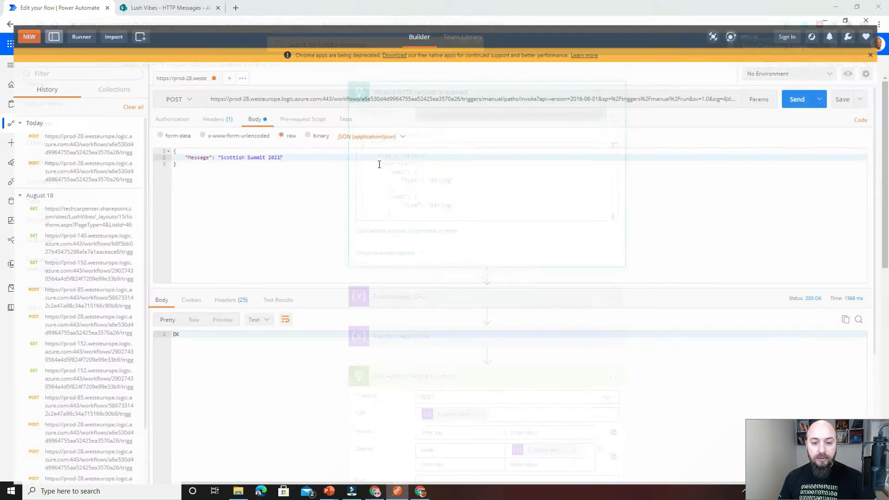
click(222, 63)
click(254, 87)
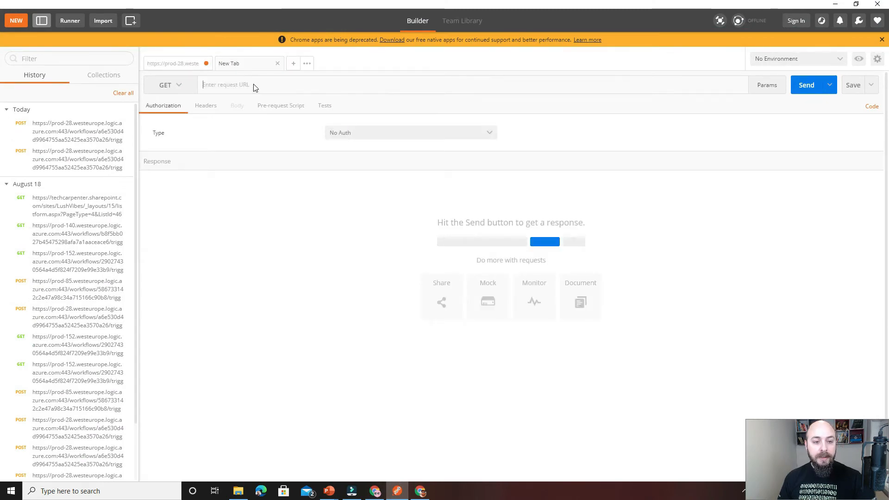
key(ctrl+v)
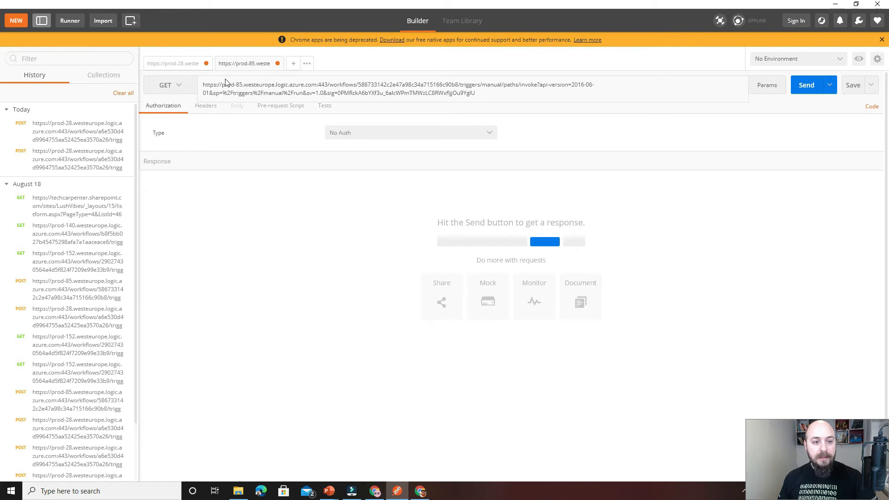
click(175, 85)
click(157, 119)
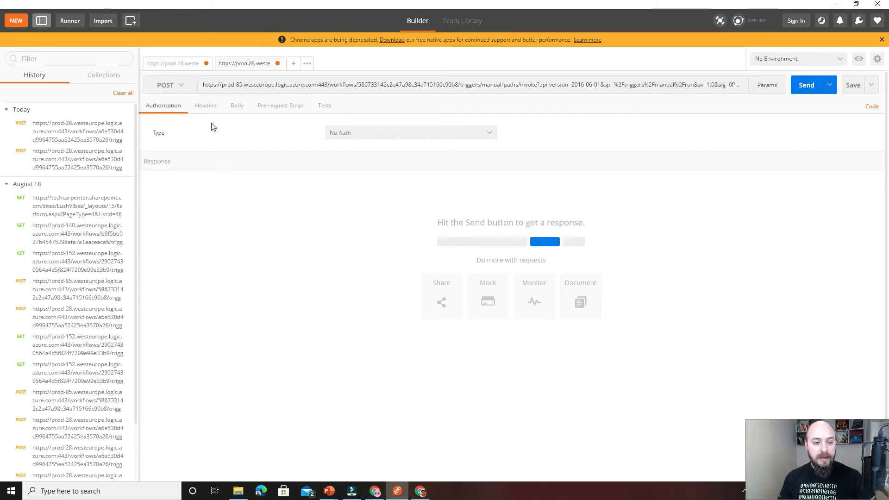
Add a Content-Type header with the value application/json to the request.
click(207, 112)
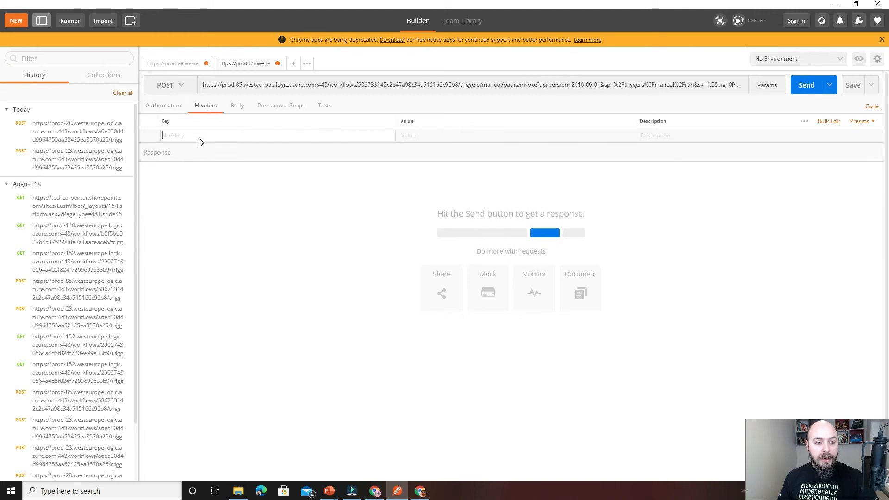
click(232, 136)
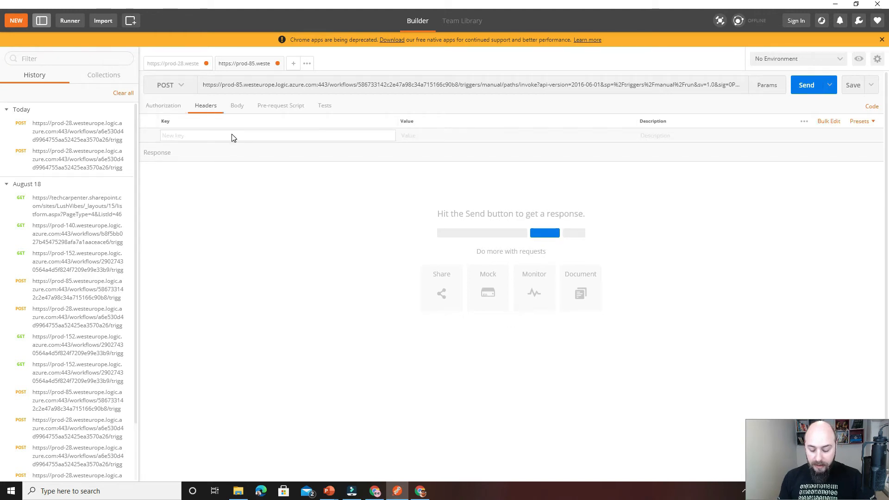
text(con)
key(Down)
key(Down)
key(Down)
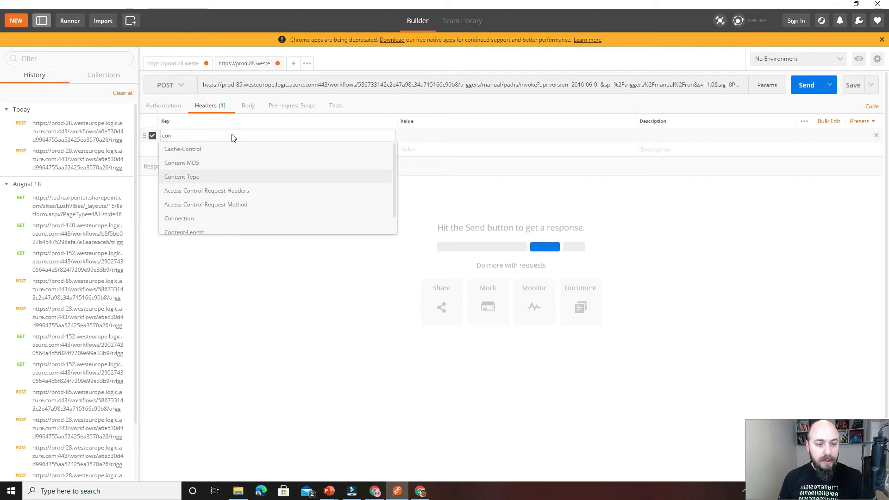
key(Return)
click(413, 135)
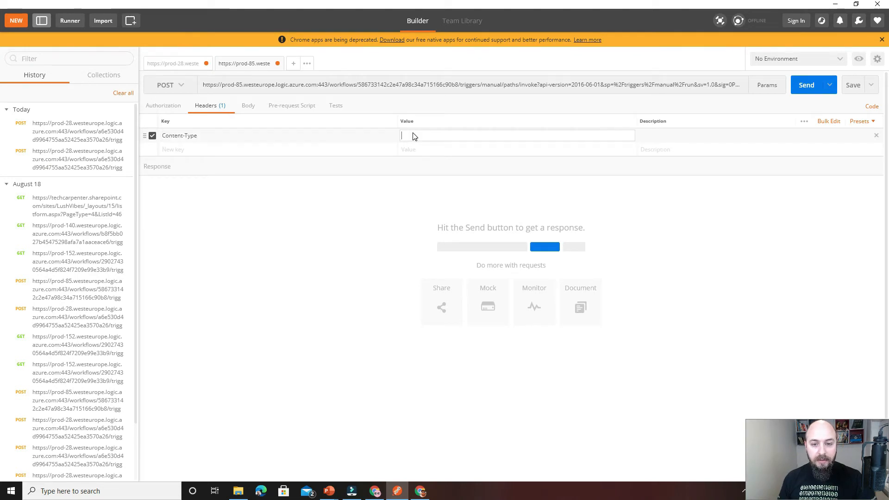
text(a)
key(Down)
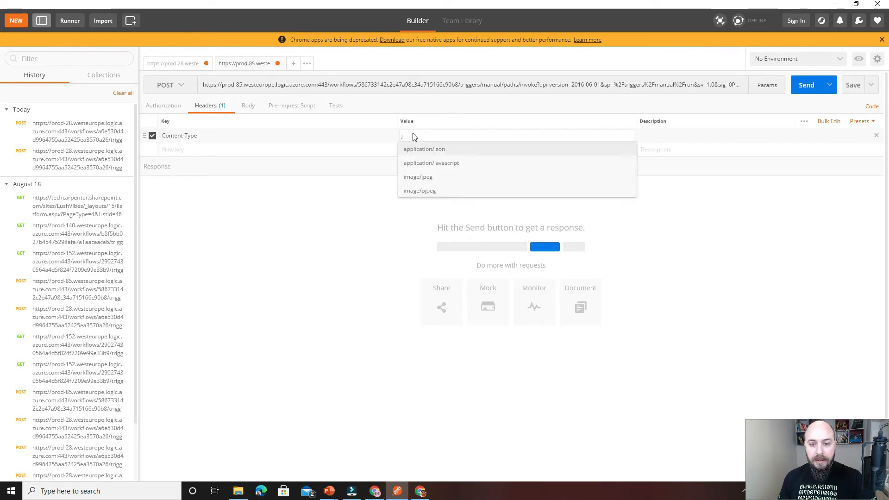
key(Return)
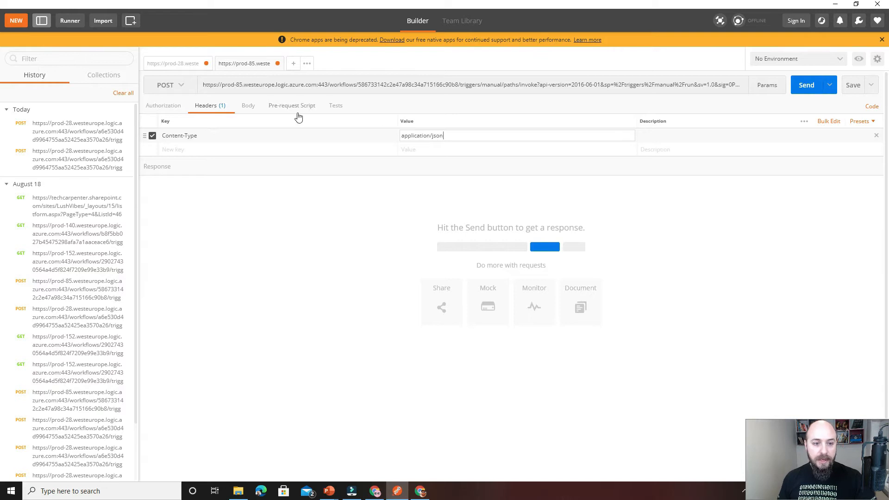
Set the request body to raw JSON and start an object with num1 set to "30".
click(248, 106)
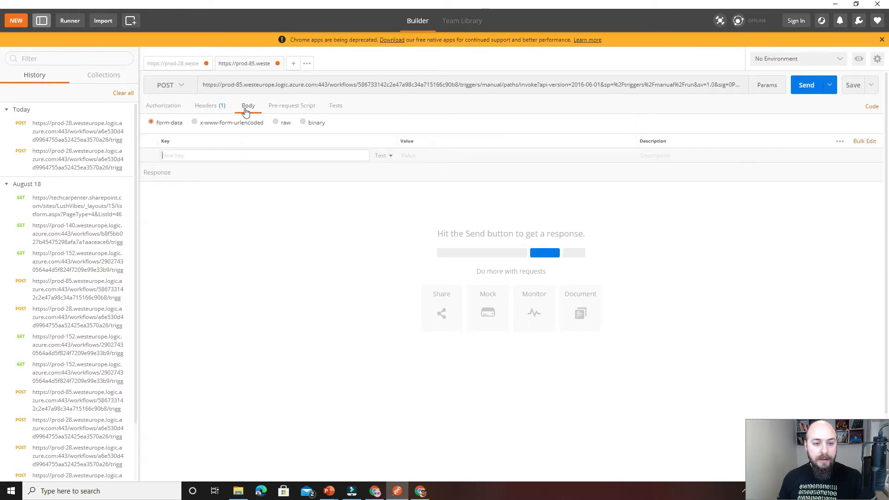
click(276, 123)
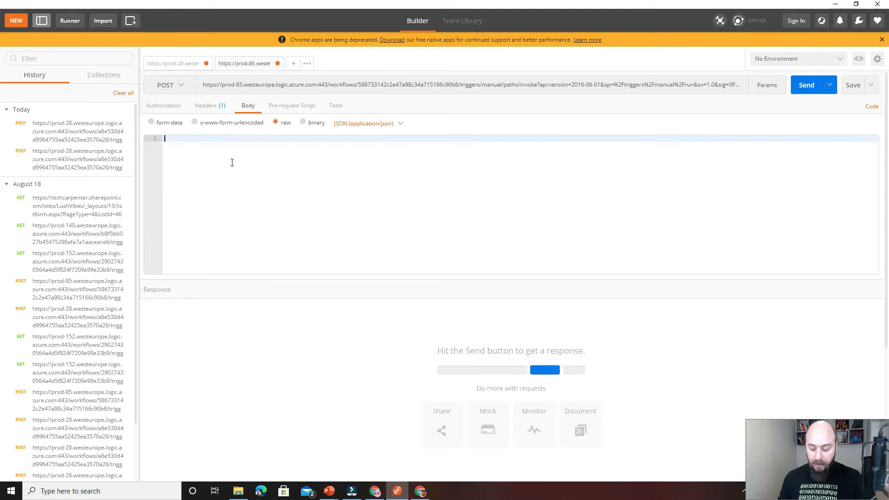
text({)
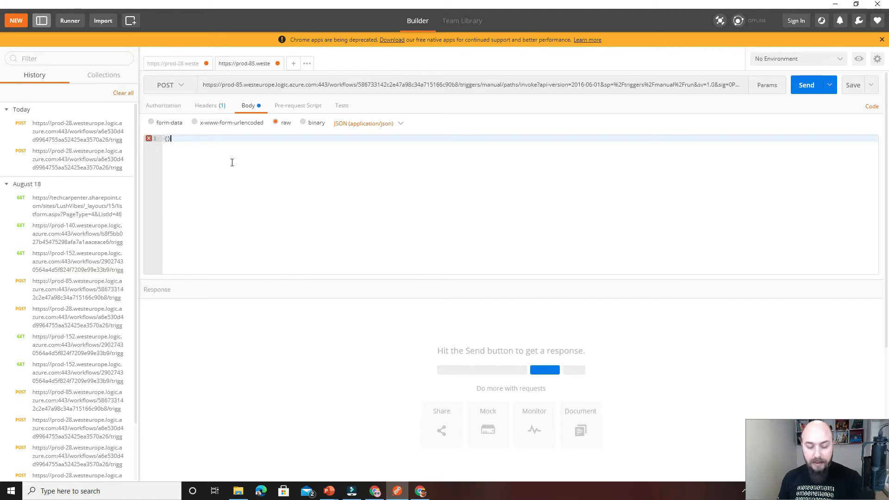
key(Return)
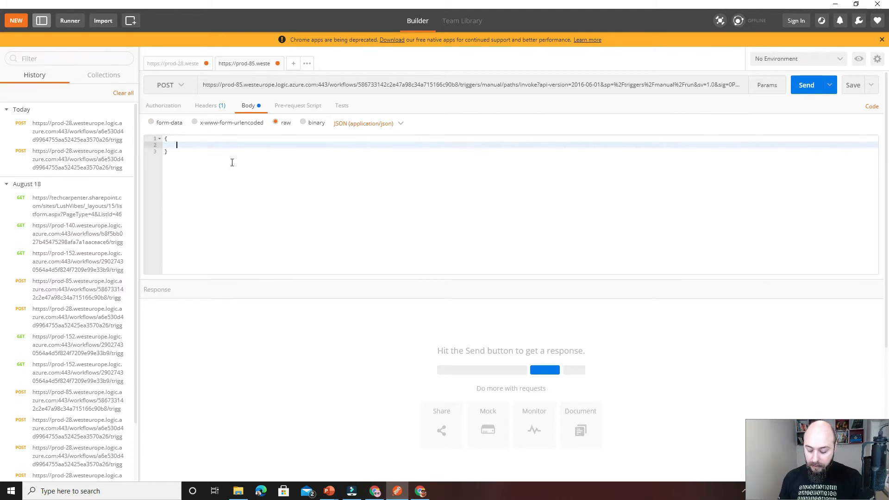
text("")
text(num)
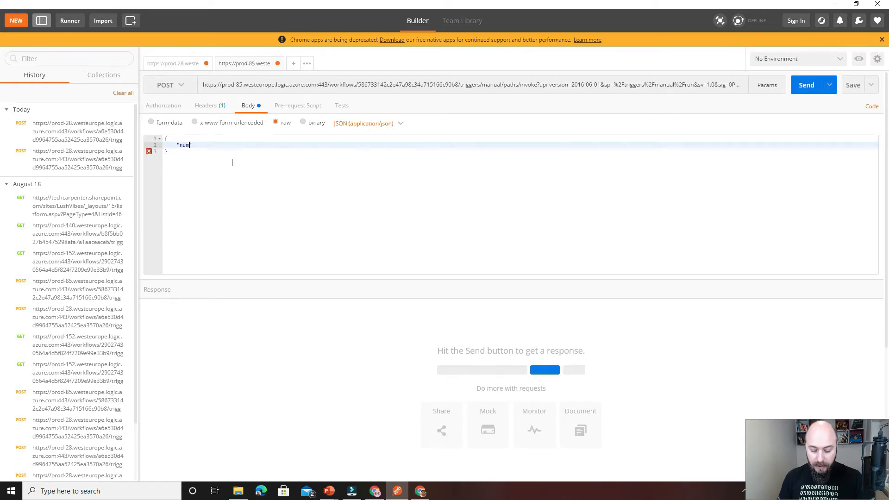
text(1:"30",)
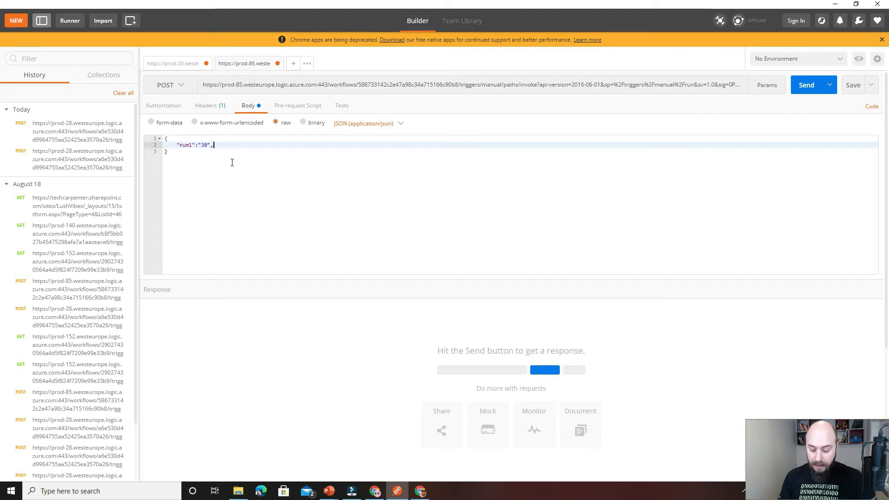
Add num2 with the value "100" to the JSON body and send the POST request.
key(Return)
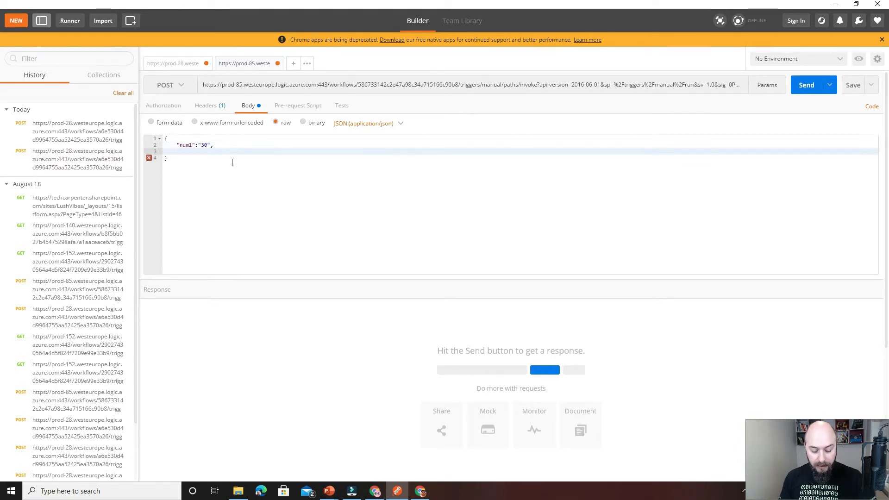
text(")
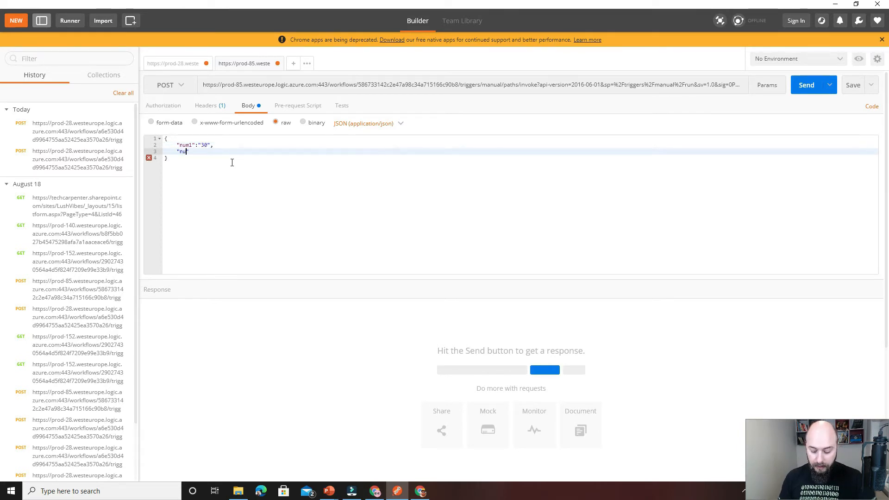
text(num2":")
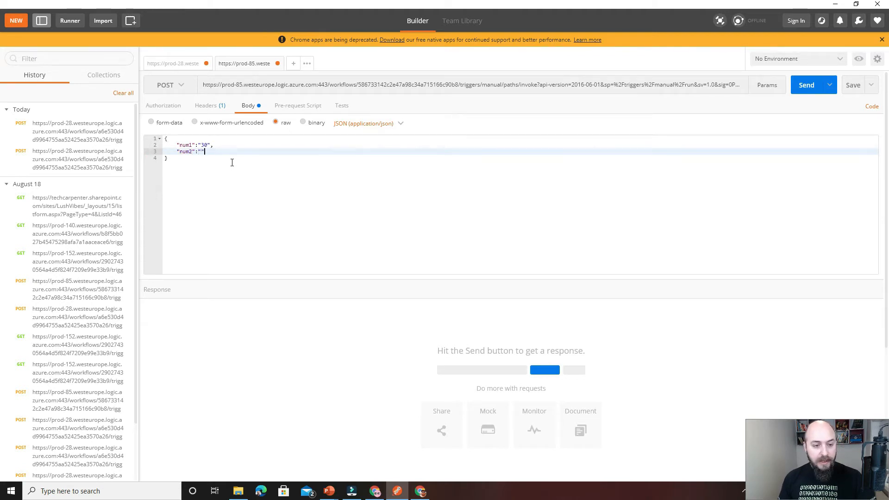
text(100)
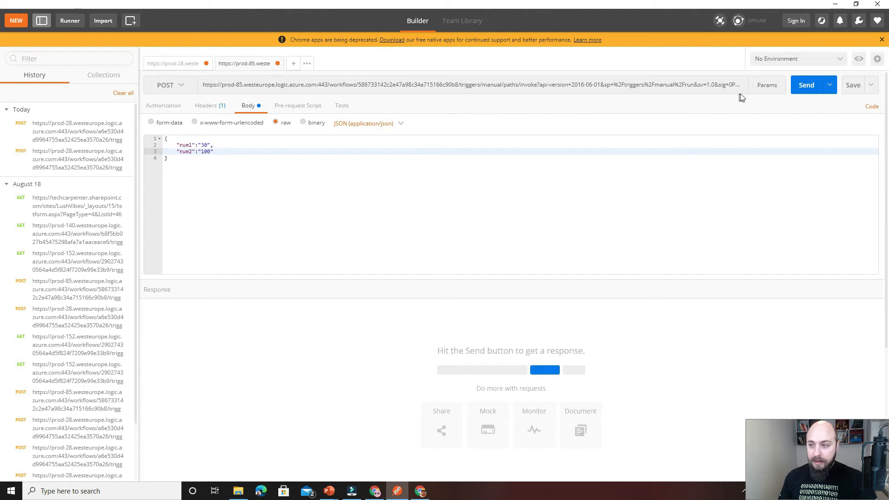
click(804, 92)
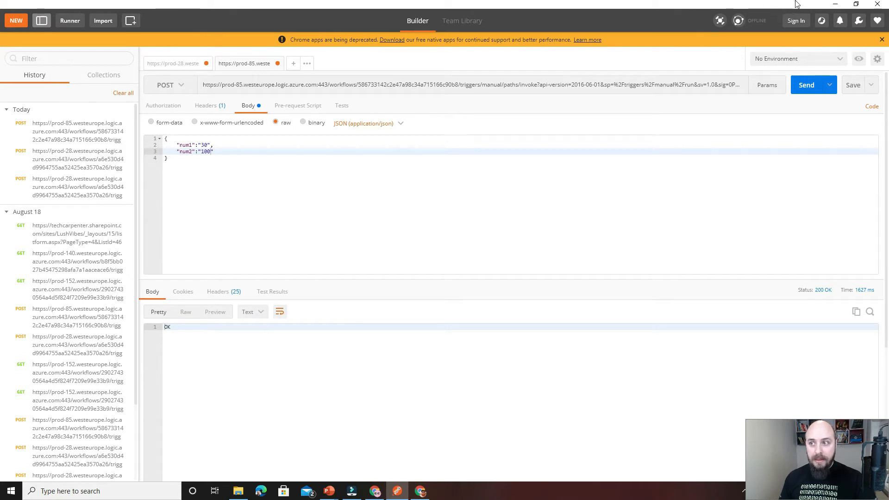
Switch to the browser and open the Addition Results list from the Lush Vibes SharePoint site contents to check the new item.
click(835, 4)
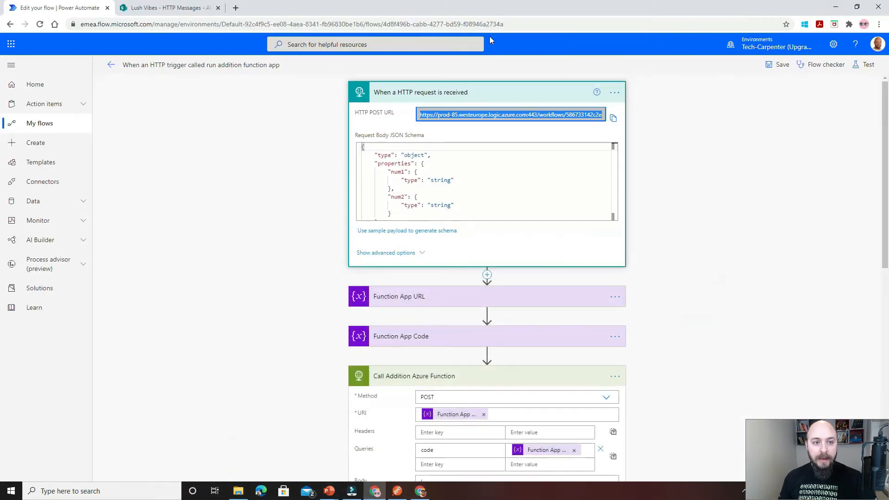
click(171, 8)
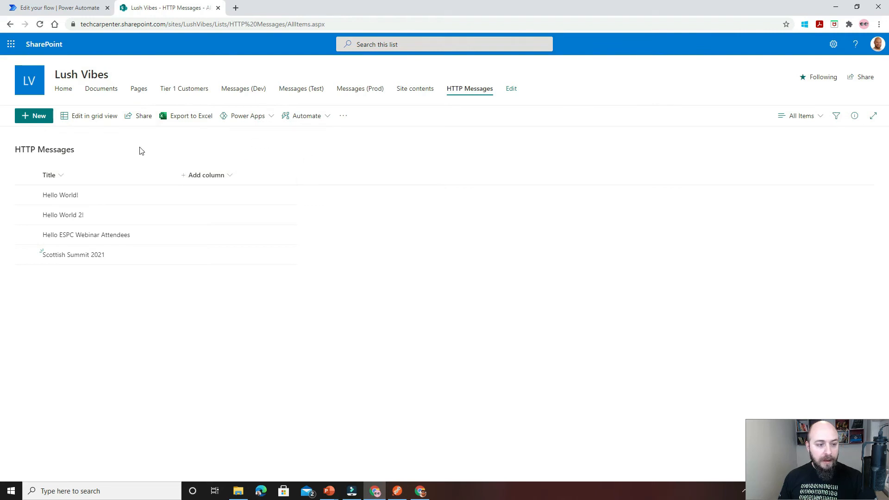
click(411, 91)
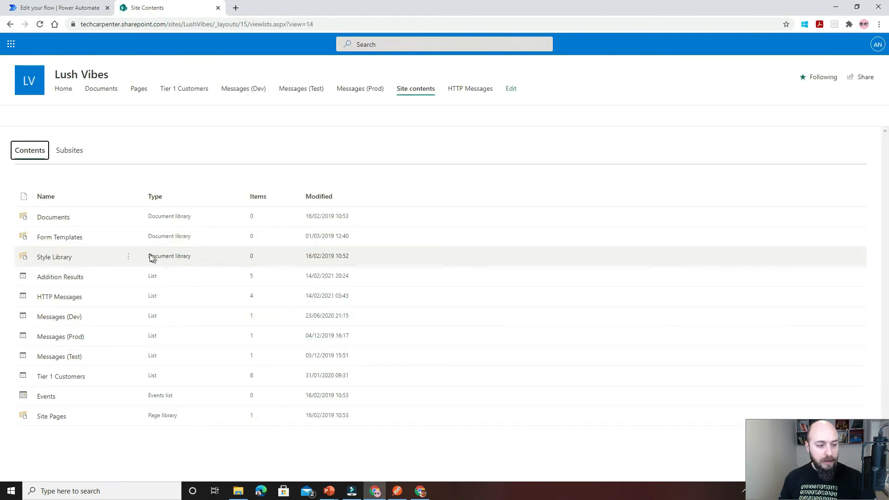
click(79, 277)
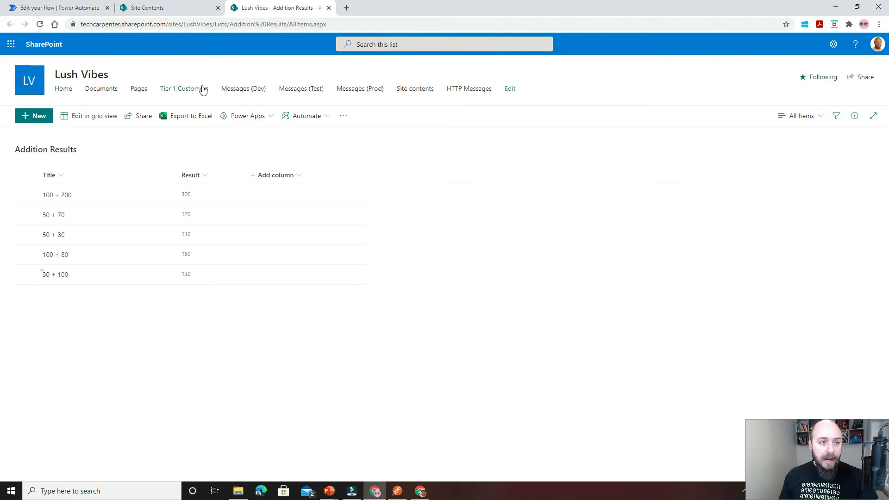
Return to Power Automate and open the flow "When an HTTP URL is called run addition function app (Query string)" for editing.
click(70, 12)
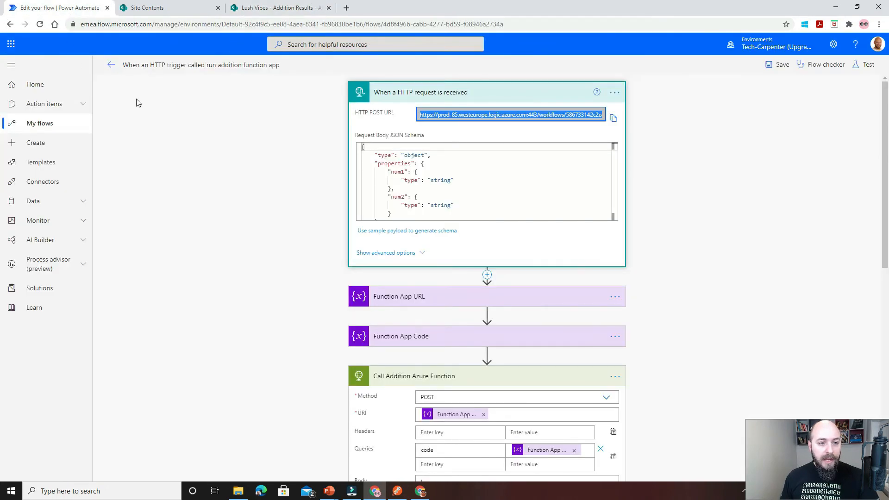
click(385, 98)
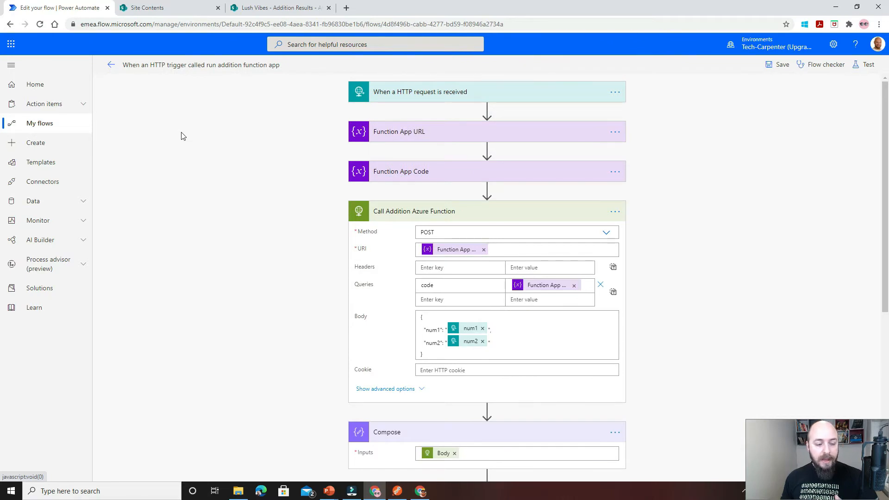
click(54, 126)
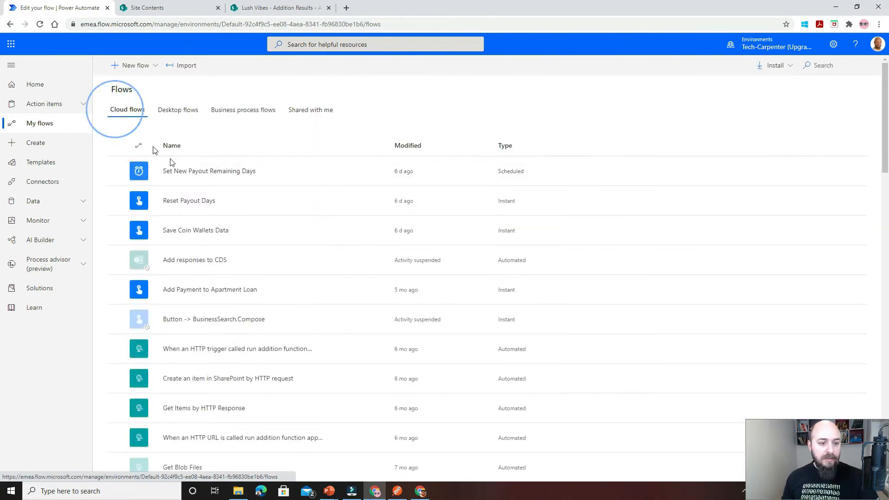
scroll(270, 288, down, 2)
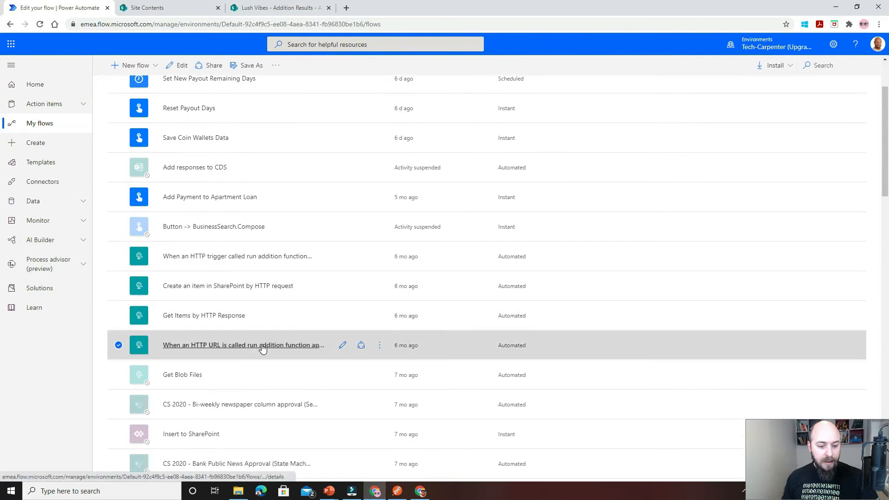
click(268, 347)
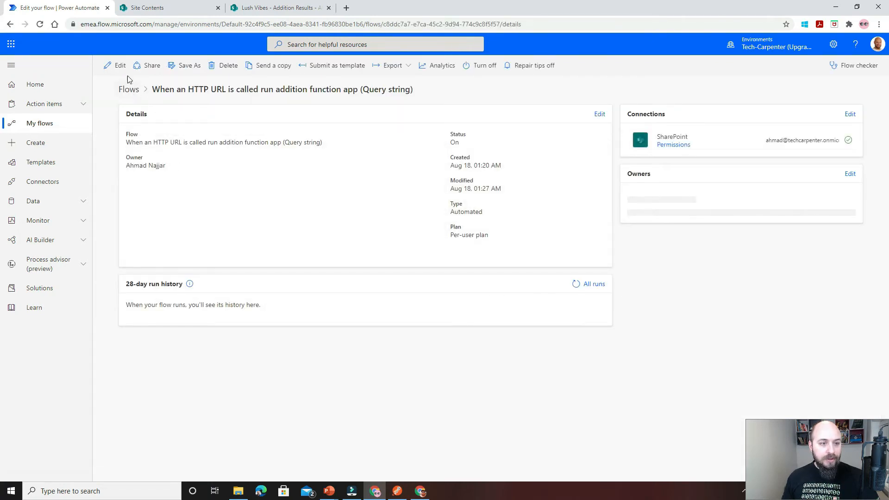
click(119, 67)
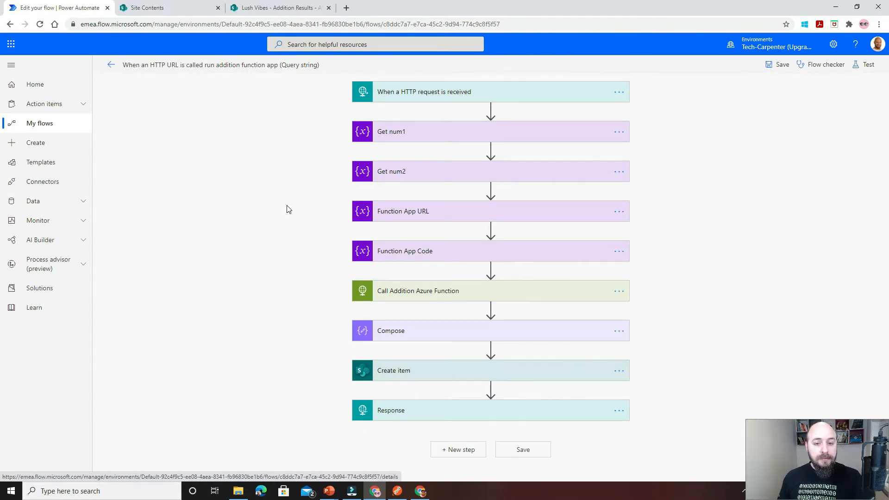
Expand the HTTP request trigger with its advanced options and review its request schema and method.
click(442, 97)
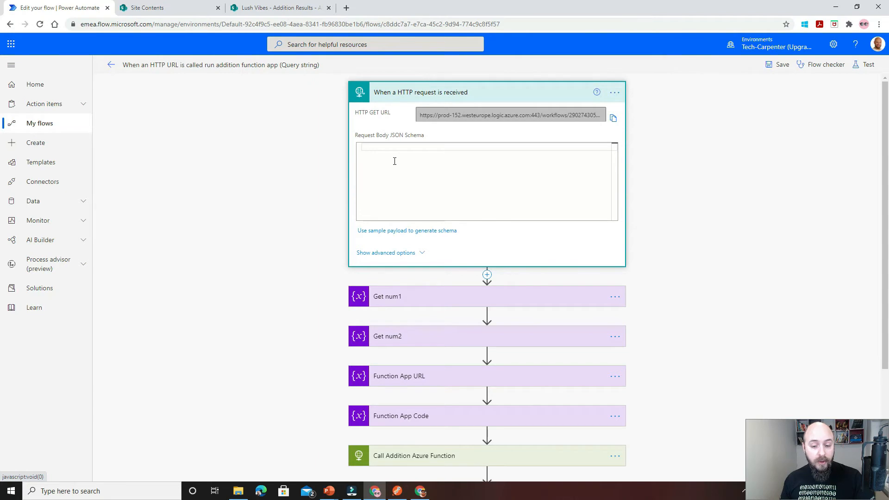
click(391, 253)
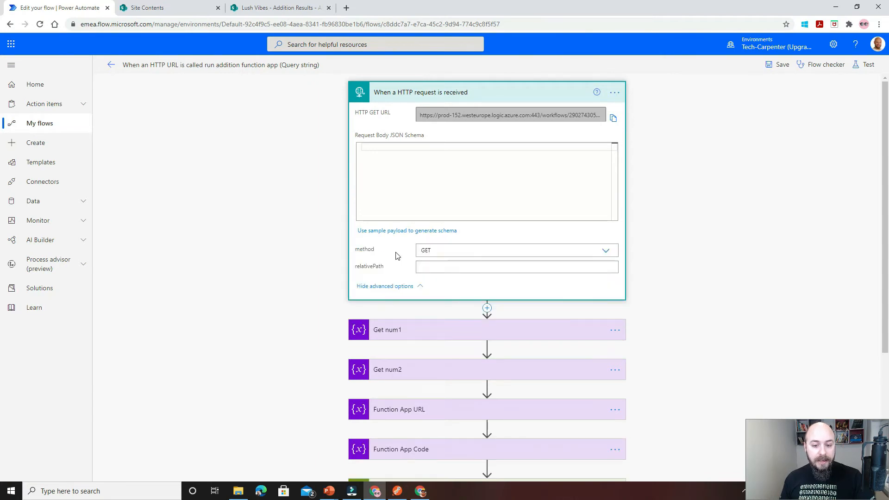
click(407, 99)
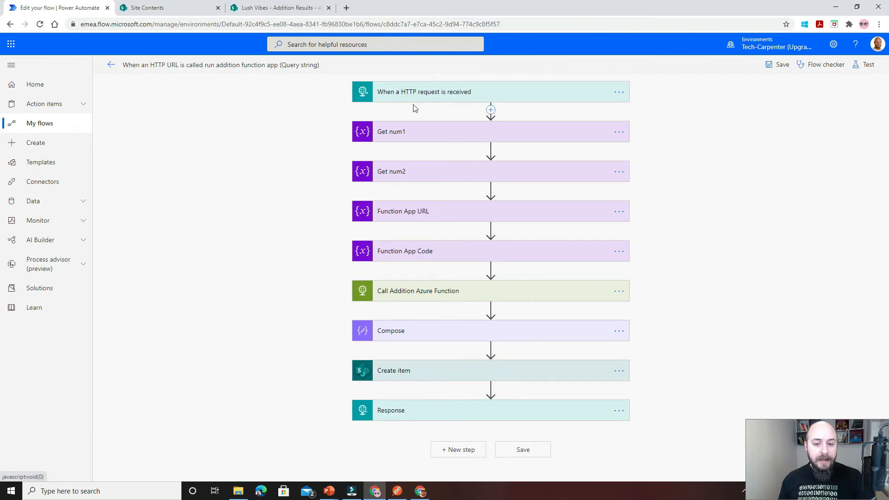
Examine the value expressions in the Get num1 and Get num2 actions that read the numbers from the query string.
click(416, 136)
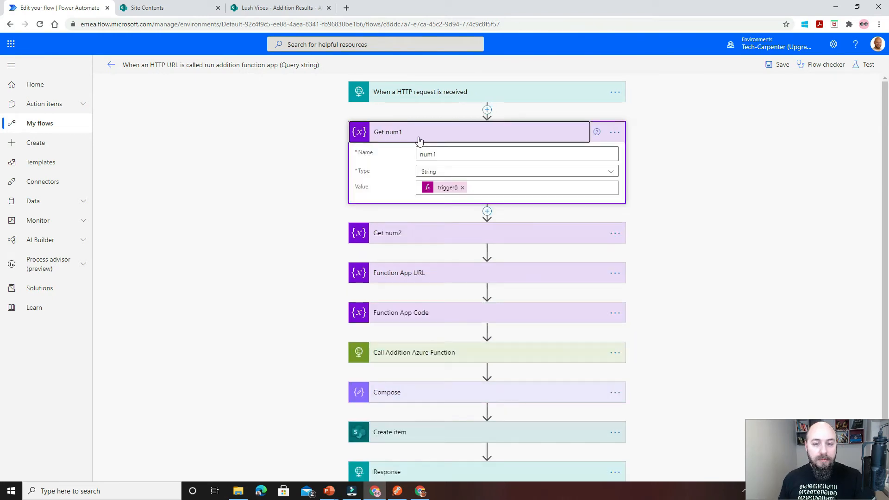
click(471, 188)
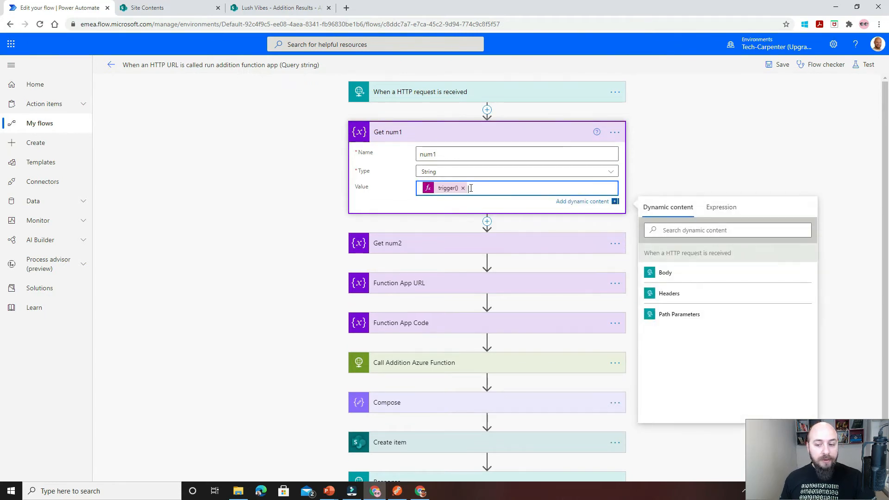
click(446, 190)
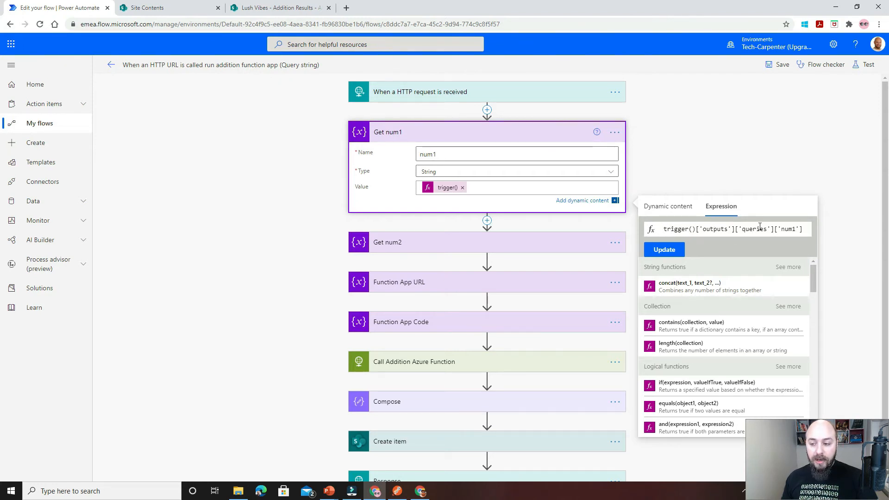
double_click(788, 229)
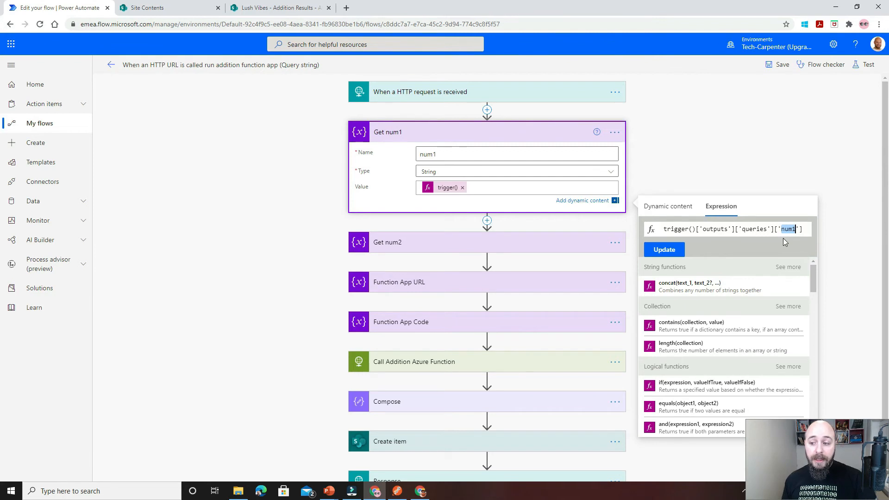
click(532, 245)
click(450, 288)
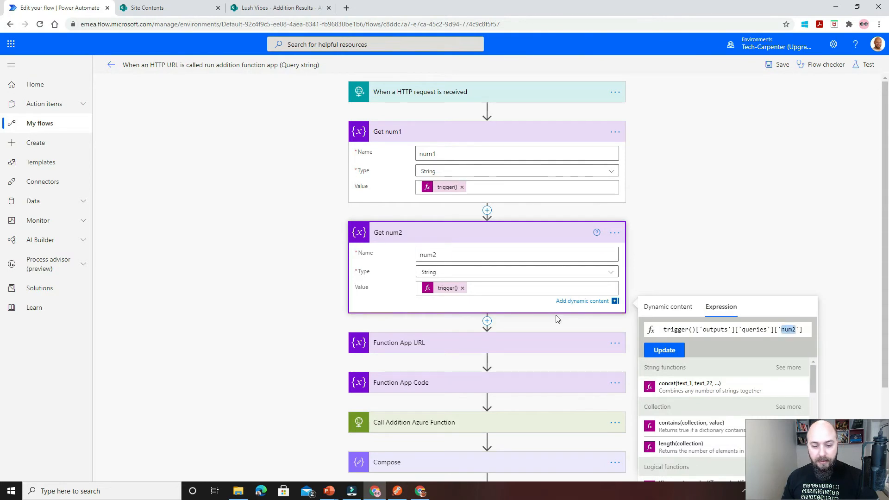
click(515, 237)
Expand the Create item action and review its SharePoint site, list, title and result fields.
scroll(491, 289, down, 1)
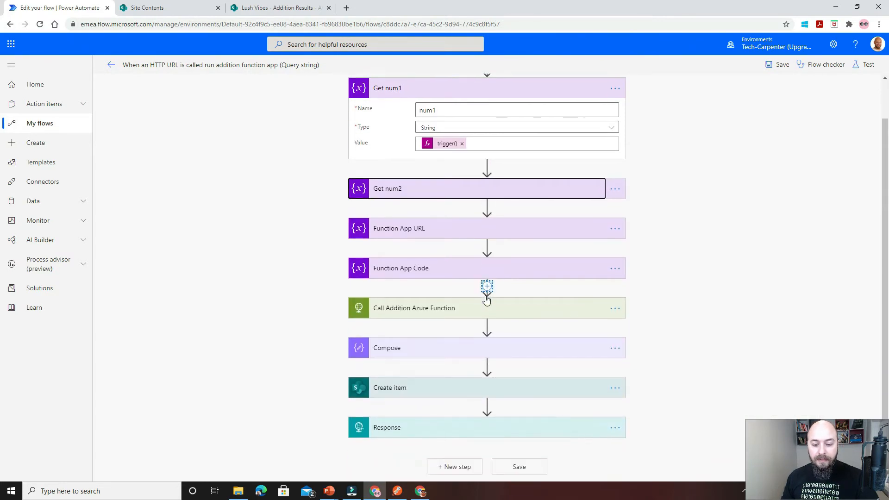
click(468, 388)
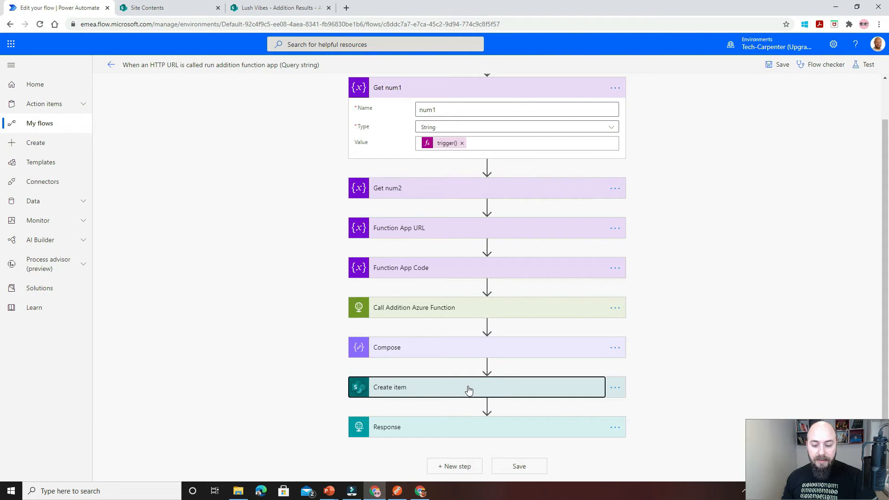
scroll(458, 391, down, 2)
scroll(452, 365, up, 1)
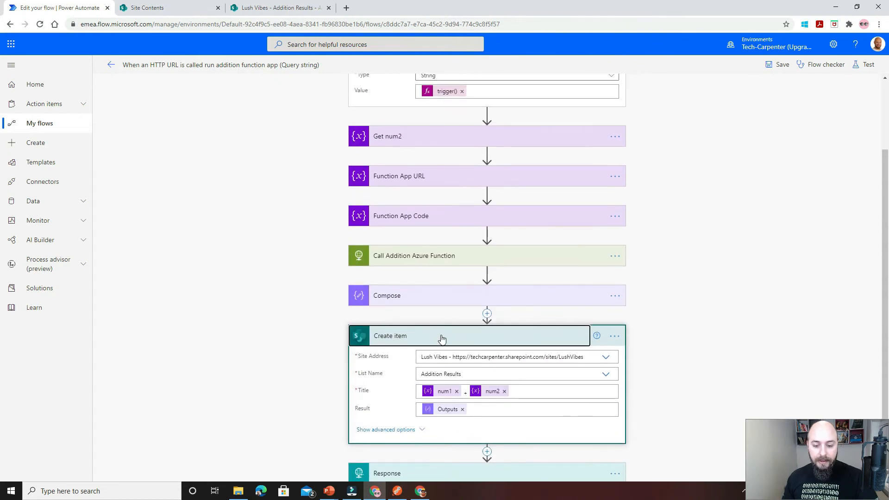
click(445, 337)
scroll(442, 208, up, 1)
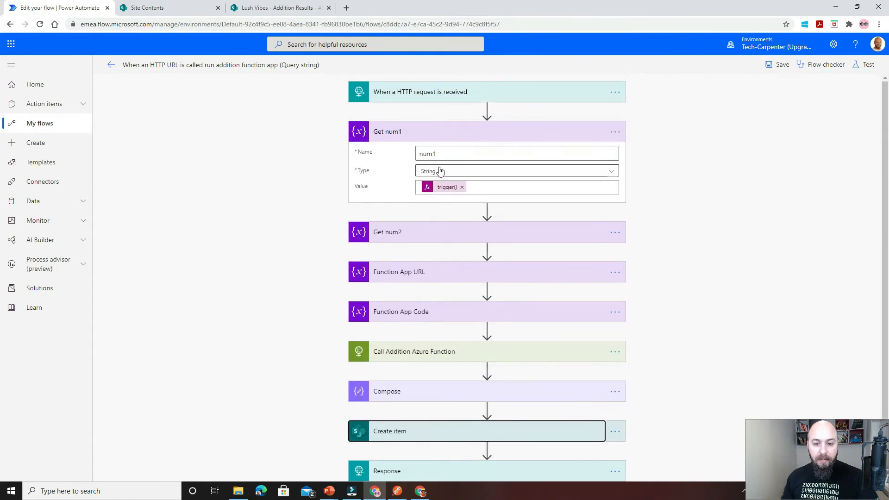
Copy the HTTP GET URL from the flow's HTTP request trigger and collapse the trigger again.
click(449, 136)
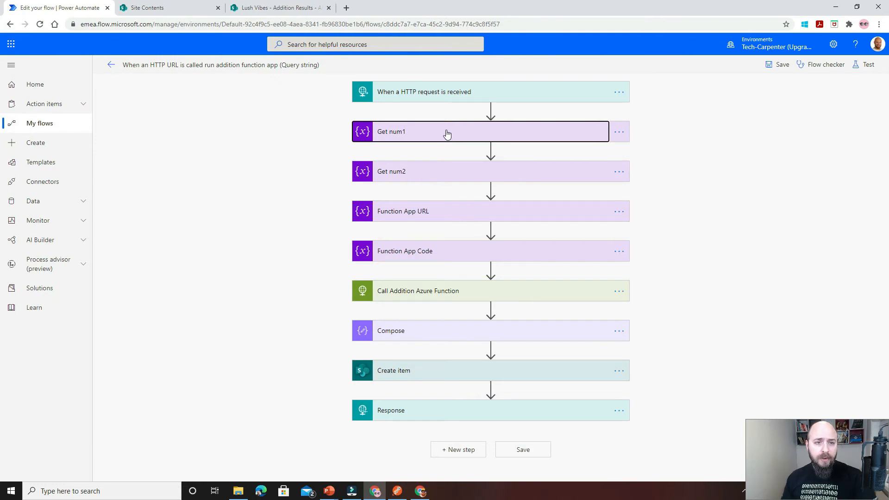
click(440, 89)
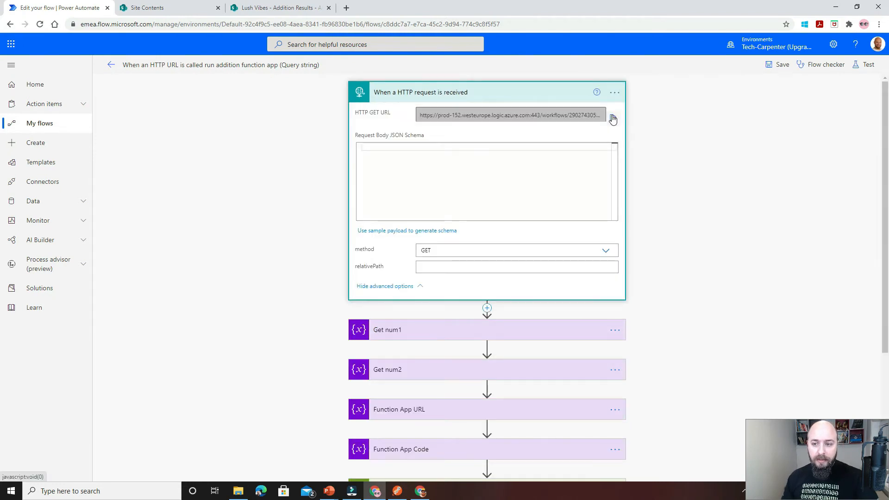
click(613, 118)
click(532, 100)
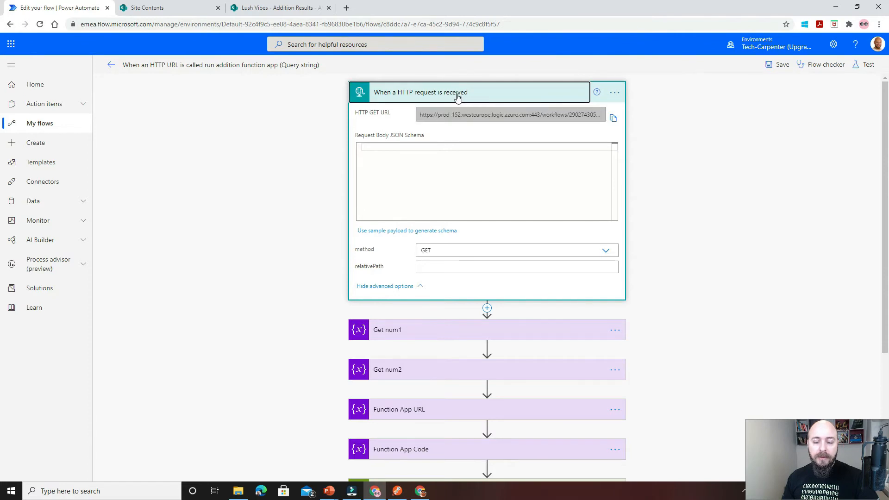
click(387, 92)
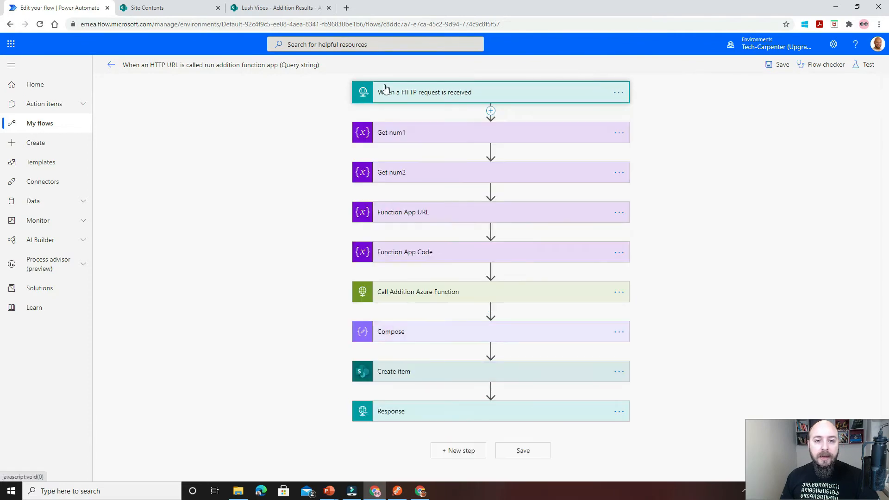
Switch to Postman and paste the copied trigger URL, including its access signature, into a new GET request.
click(398, 492)
click(293, 64)
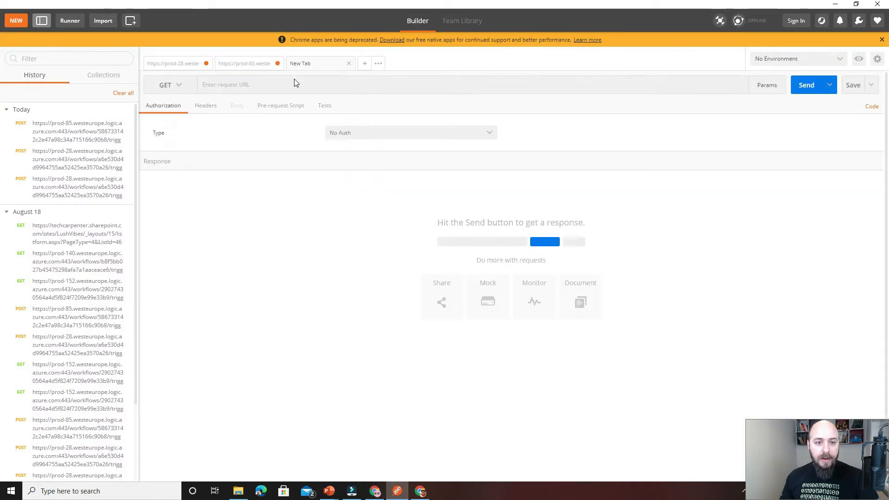
click(258, 86)
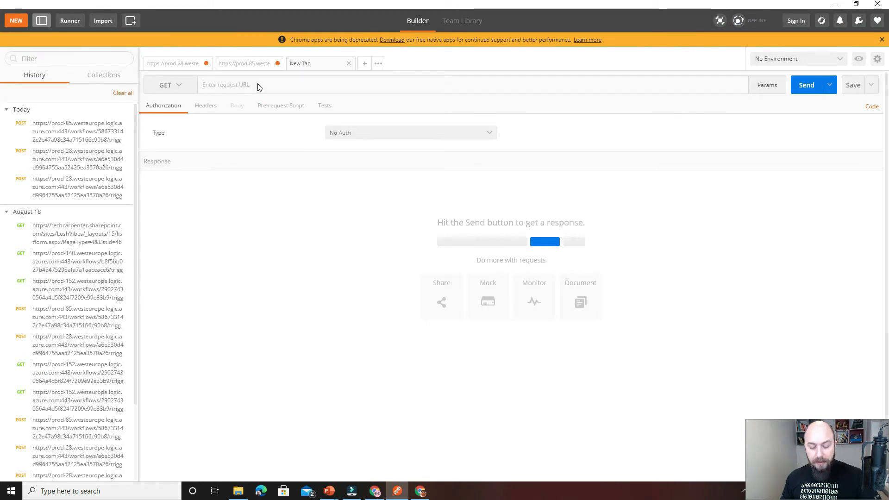
key(ctrl+v)
click(240, 131)
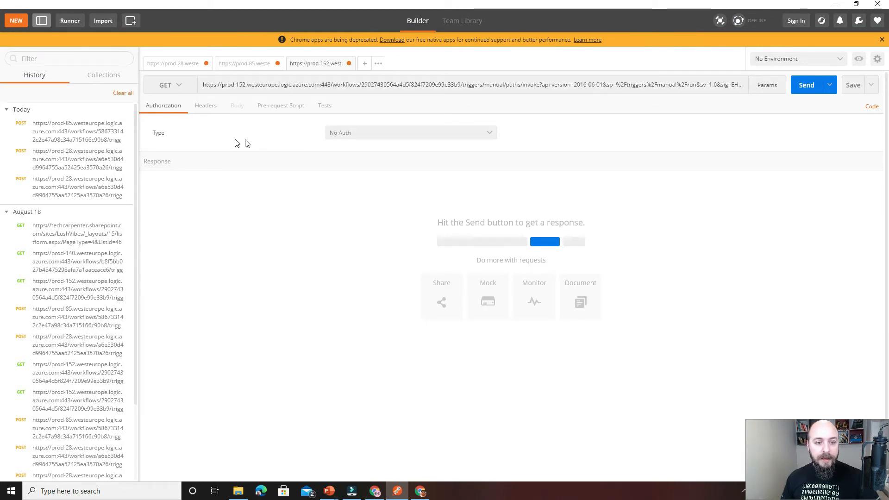
Add a query parameter with key num1 and value 100 to the GET request.
click(208, 107)
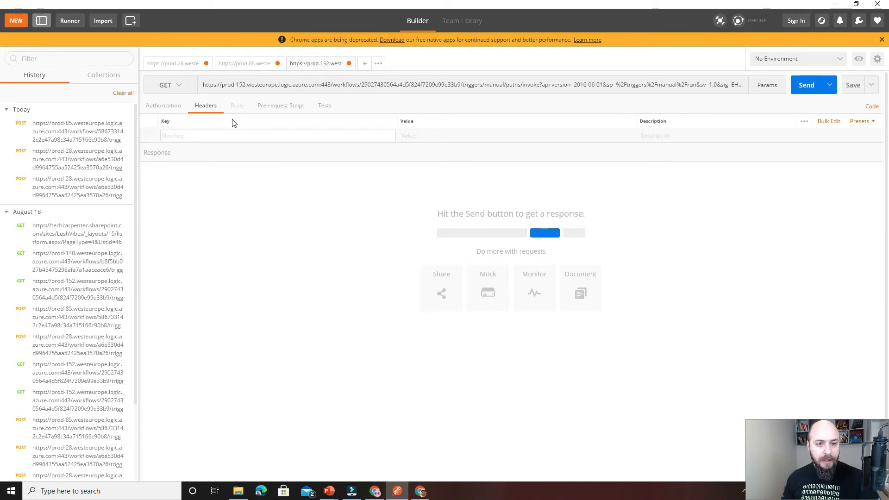
click(325, 106)
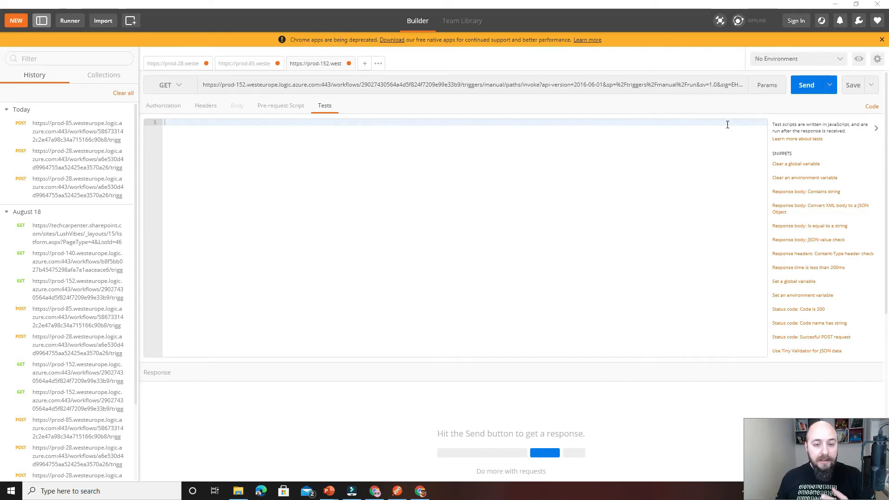
click(765, 91)
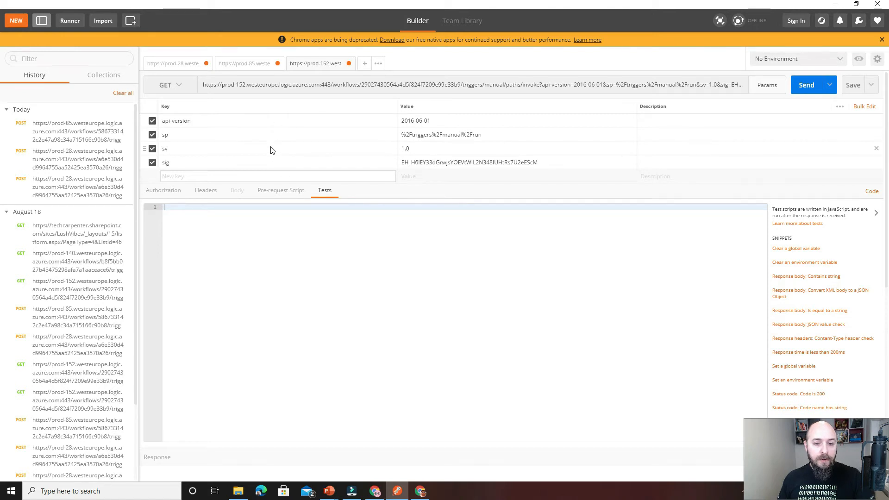
click(250, 178)
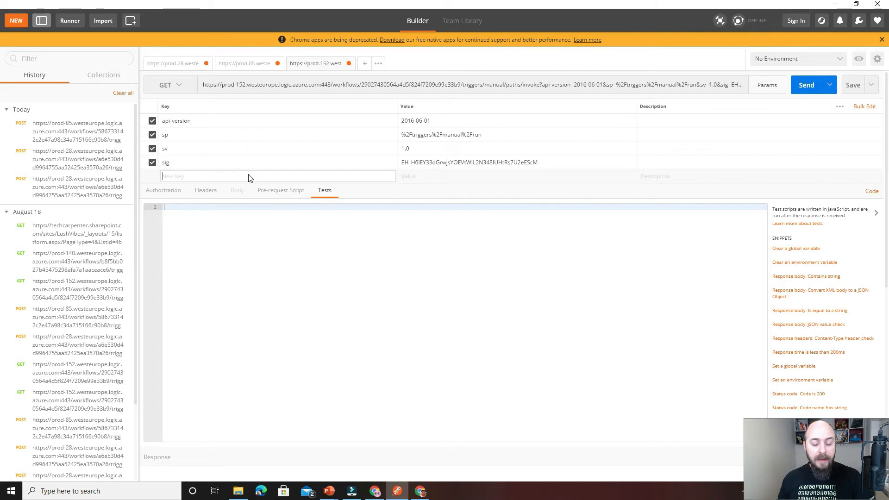
text(Num)
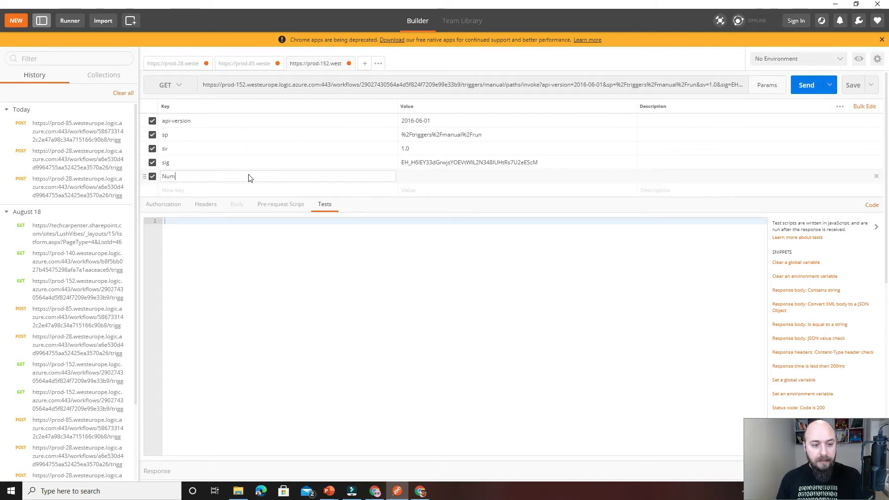
key(BackSpace)
key(BackSpace)
key(BackSpace)
text(num)
click(402, 179)
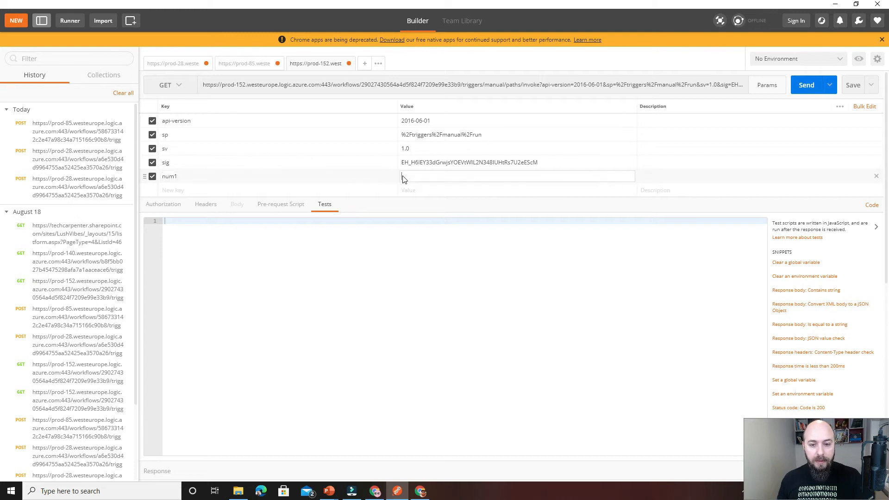
text(100)
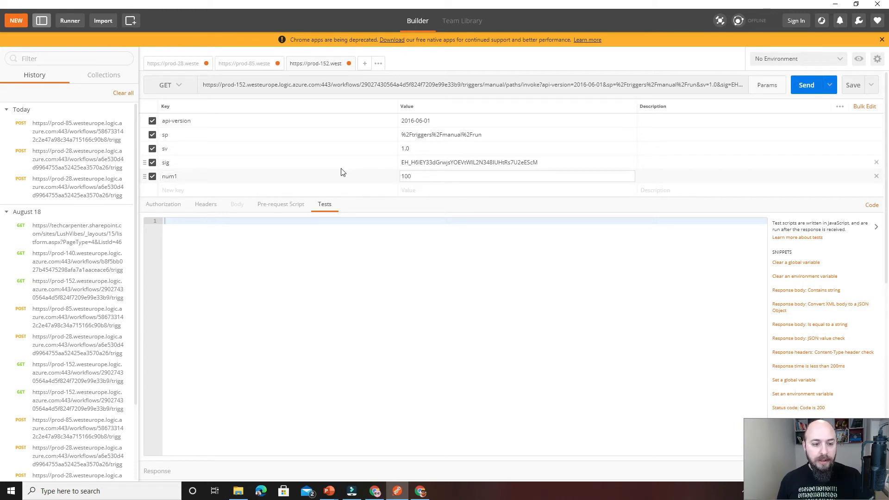
Add a second query parameter with key num2 and value 300.
click(299, 194)
text(num2)
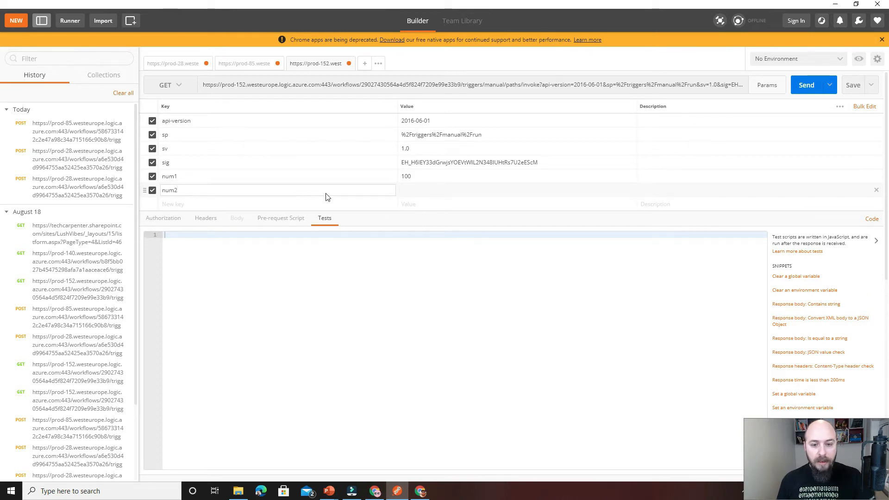
click(439, 190)
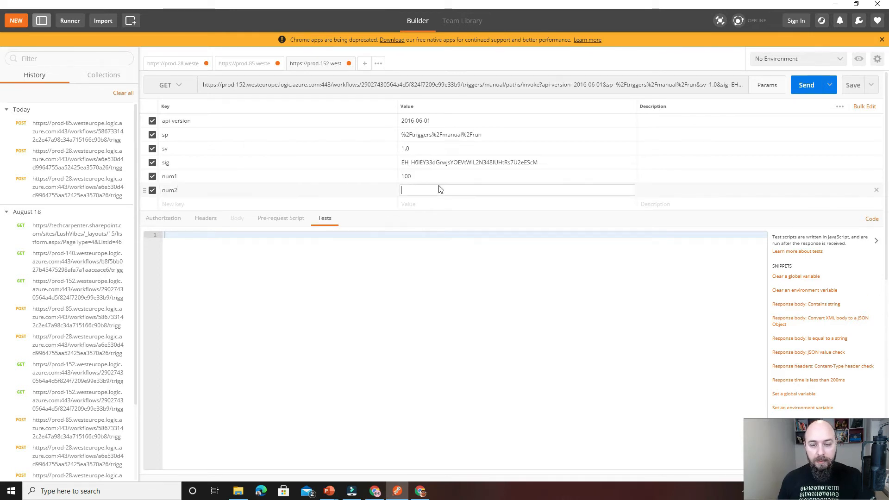
text(300)
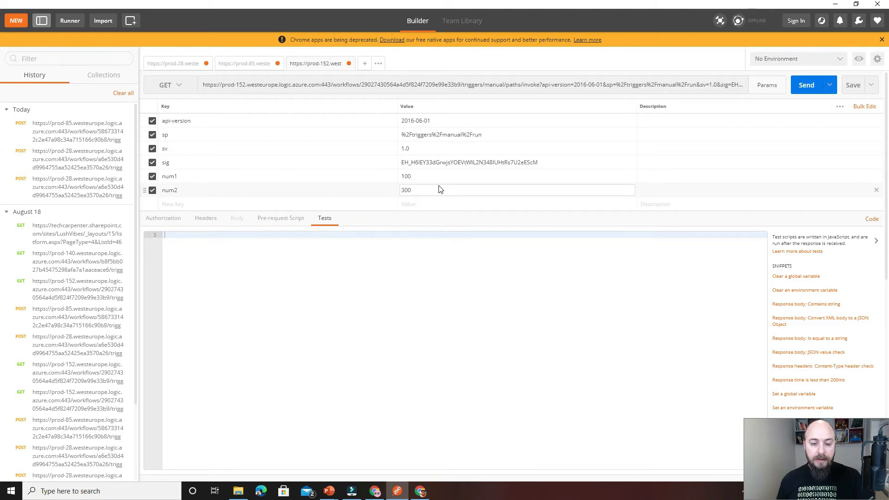
click(637, 254)
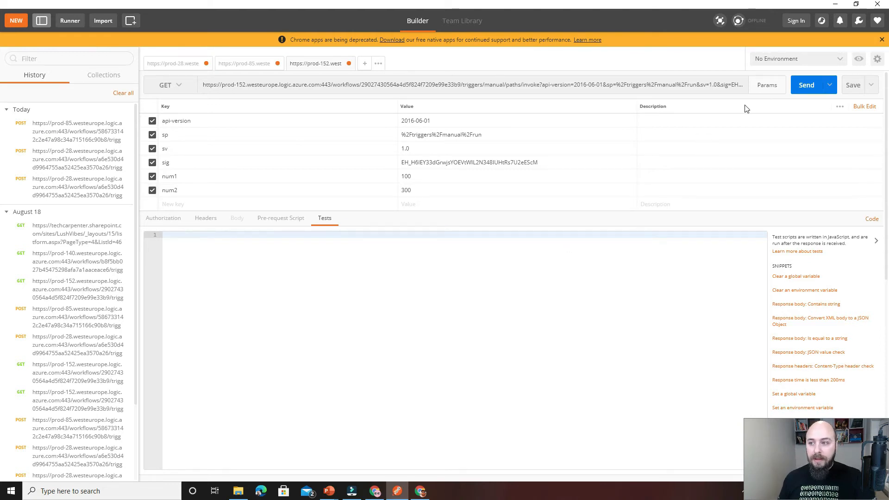
Send the GET request and view the body of its response.
click(808, 86)
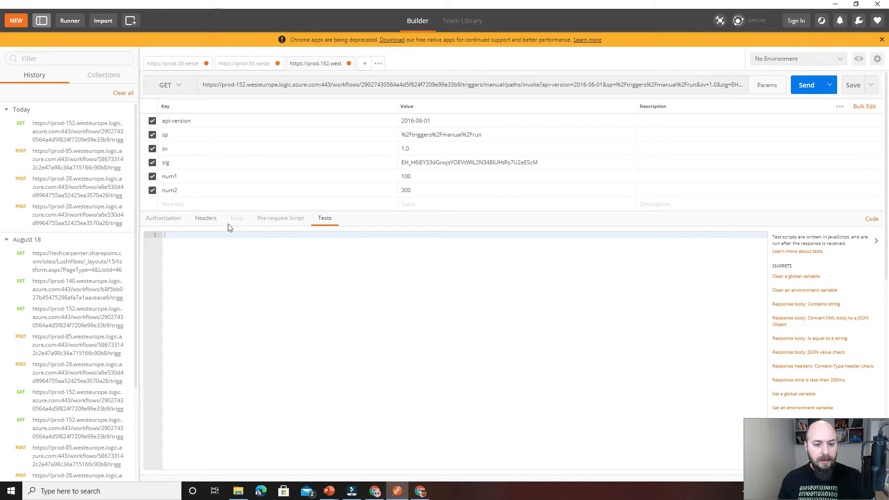
click(163, 220)
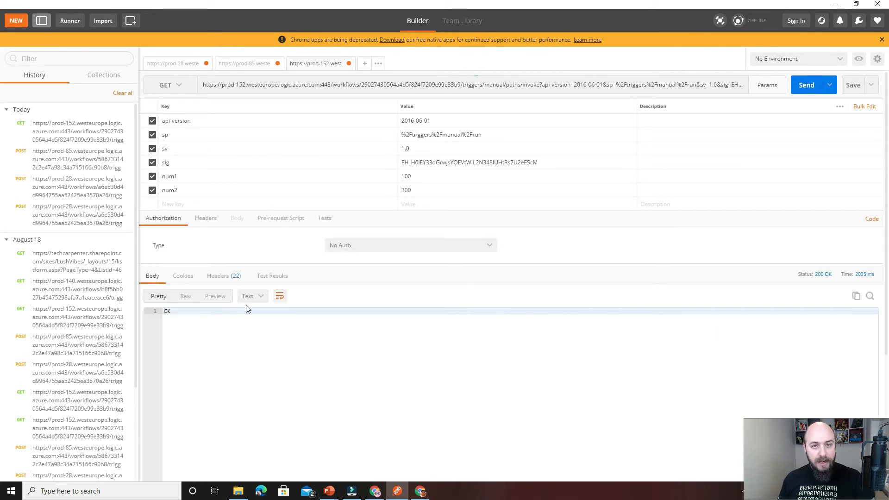
Return to the browser and refresh the SharePoint Addition Results list to check for the new item.
click(836, 4)
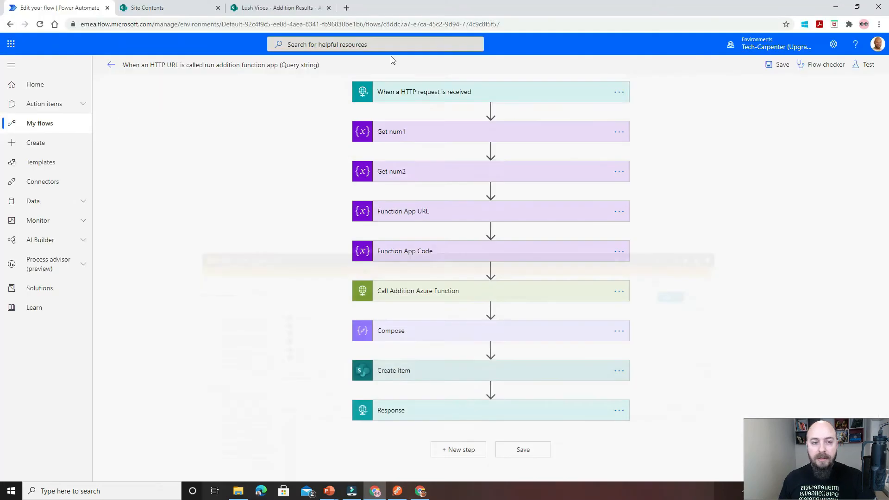
click(258, 9)
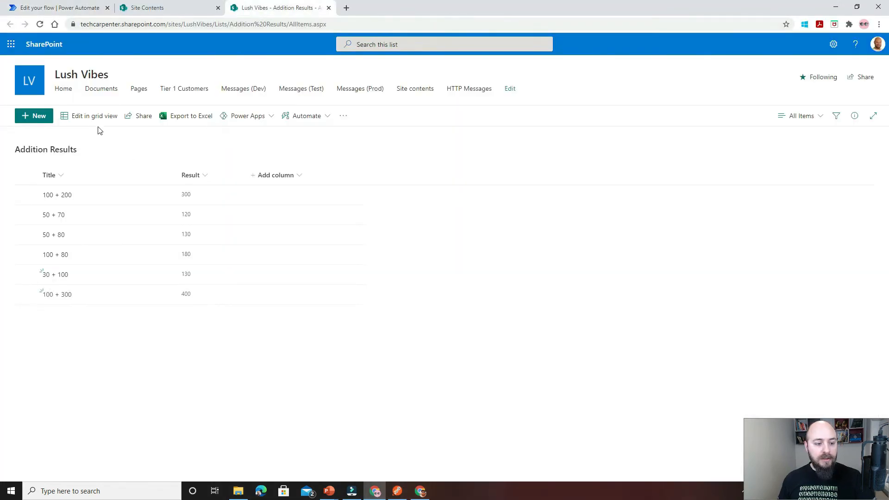
click(41, 25)
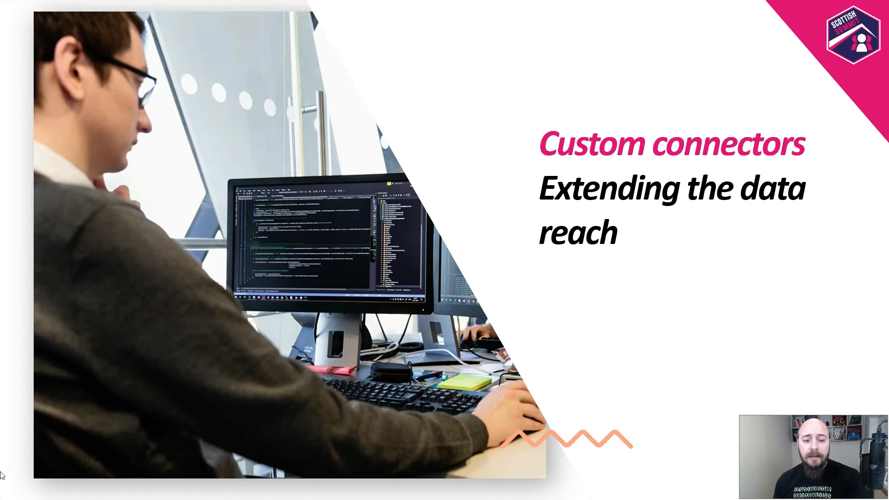
key(Right)
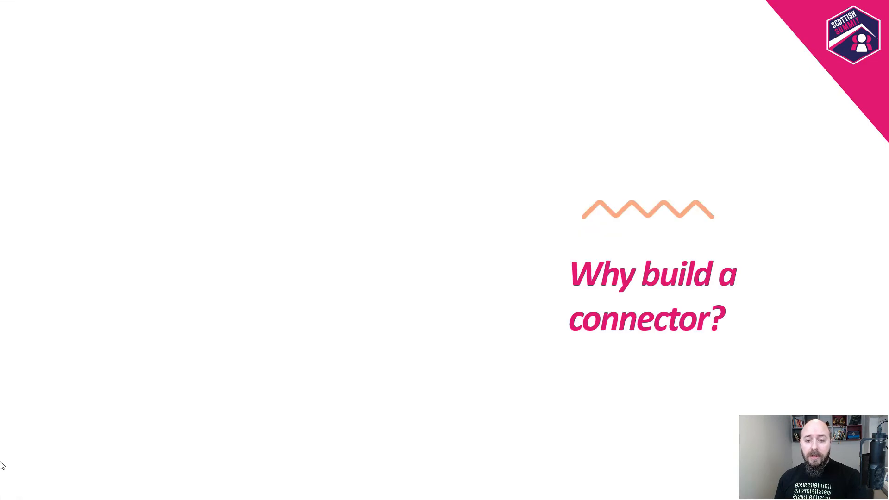
key(Right)
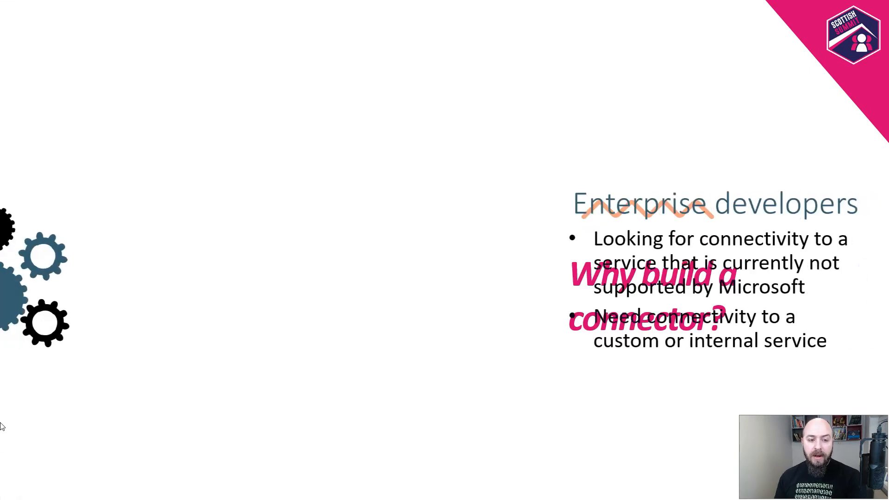
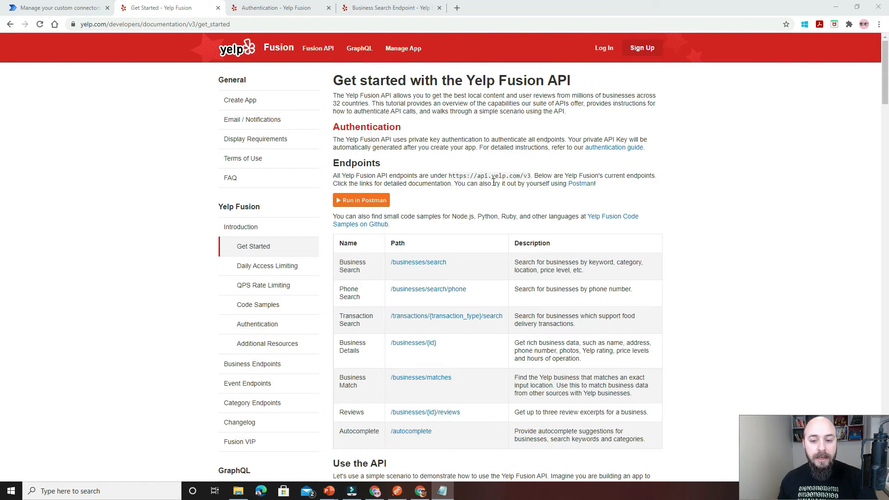
Examine the Yelp Fusion API getting-started page, including its base URL and the table of endpoints.
scroll(493, 182, down, 1)
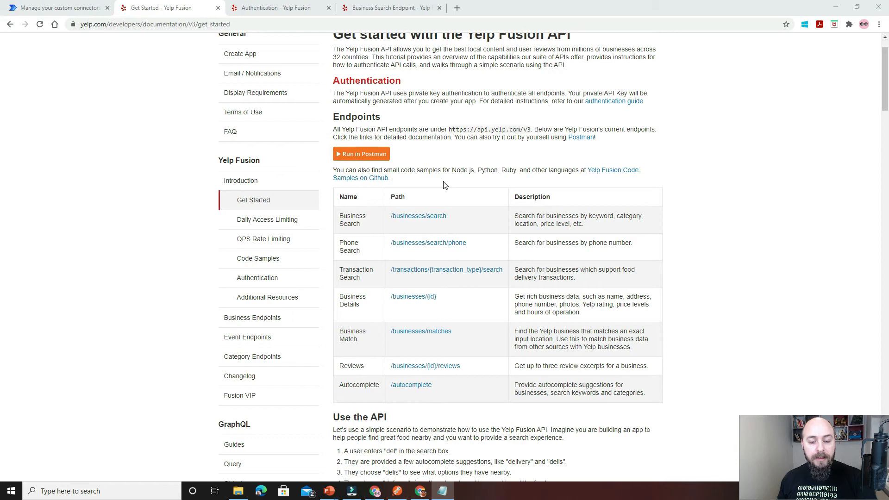
scroll(444, 185, up, 1)
scroll(445, 185, down, 1)
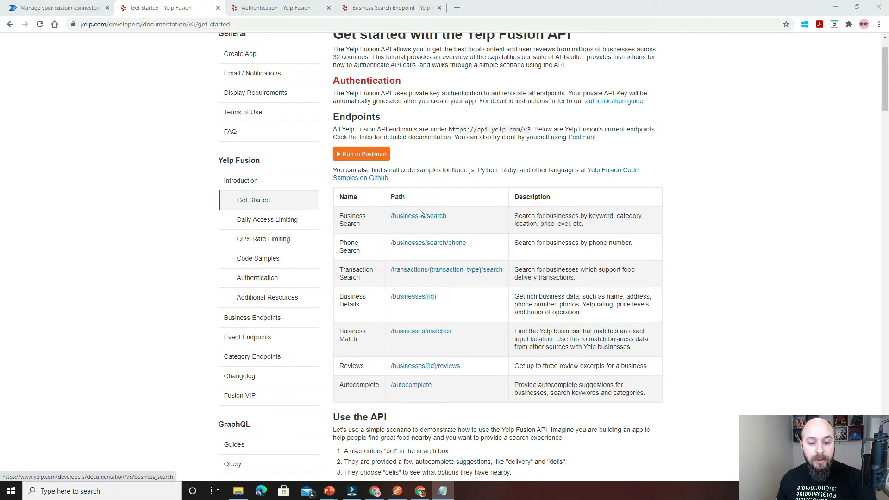
scroll(434, 206, up, 1)
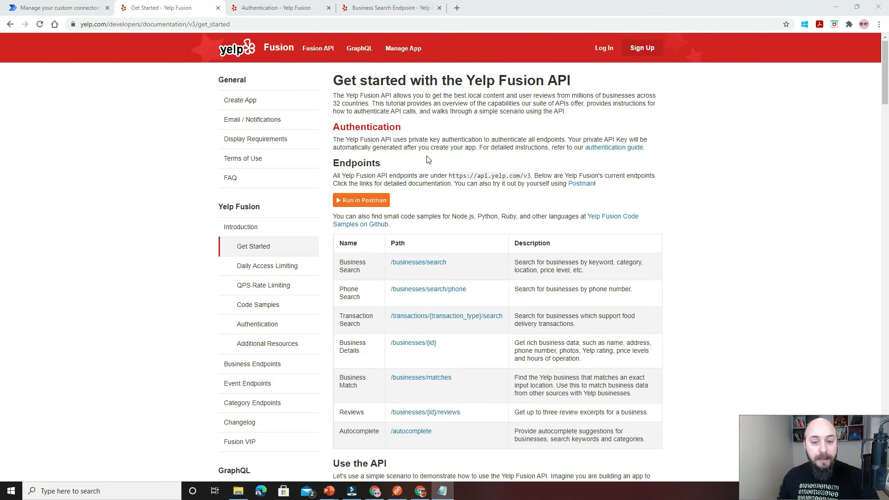
Switch to the Power Automate custom connectors page and check its place in the Data section.
click(76, 11)
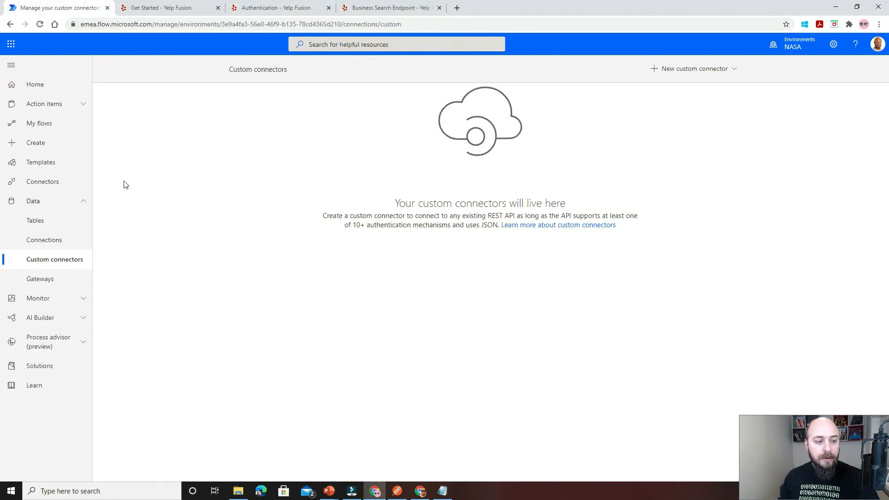
click(84, 201)
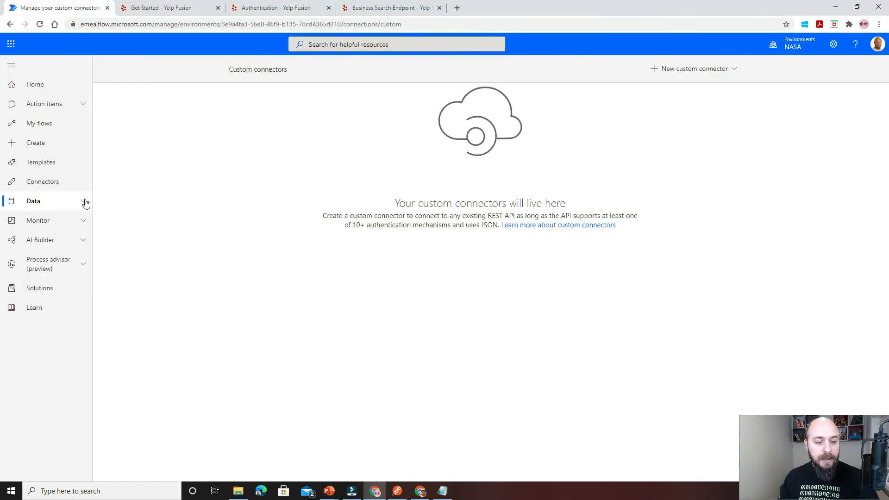
click(84, 201)
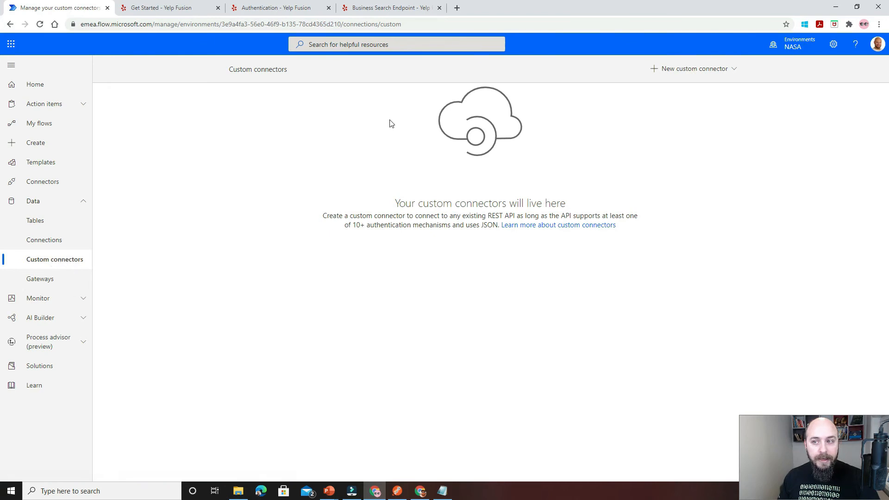
Create a new custom connector from blank named ScottishSummit_Yelp.
click(734, 71)
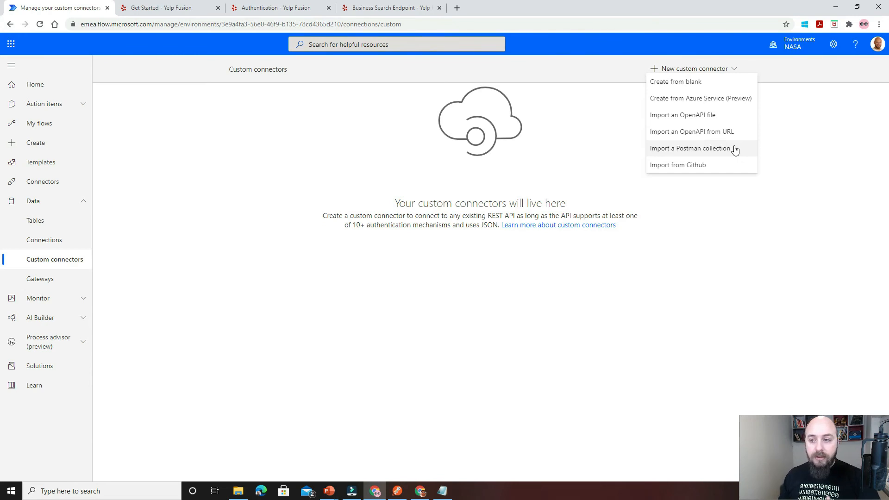
click(710, 85)
click(403, 259)
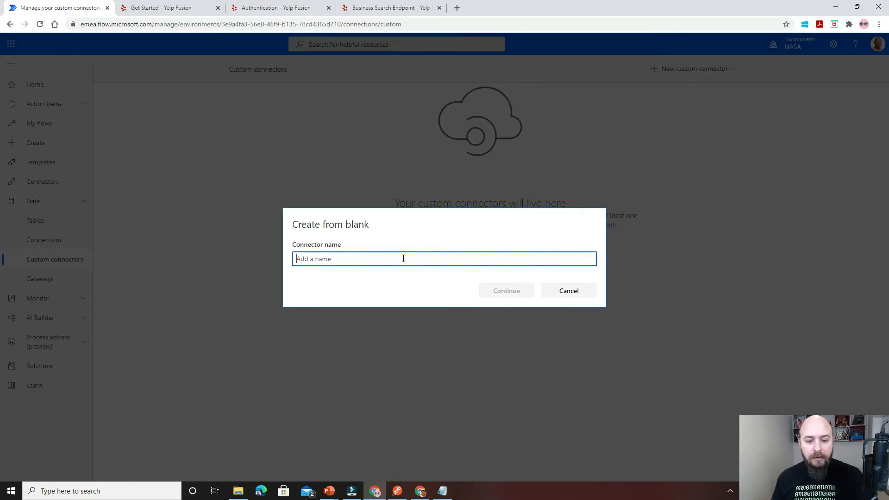
text(S)
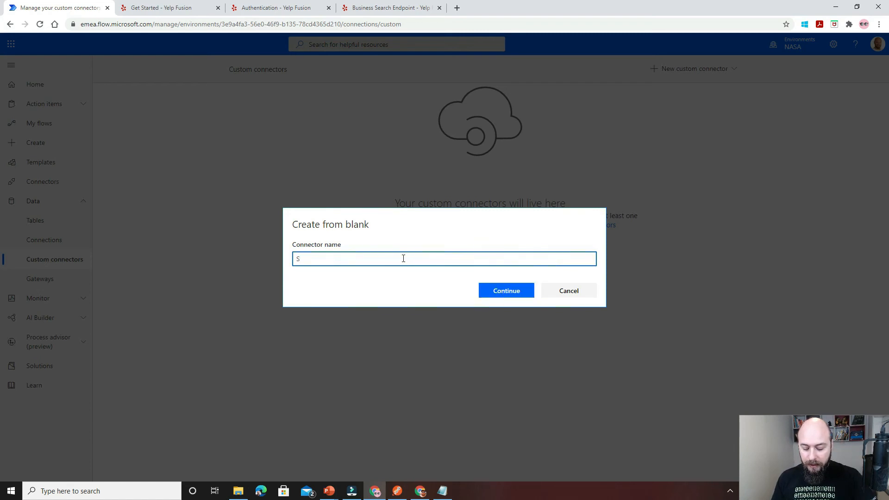
text(o)
text(ottish)
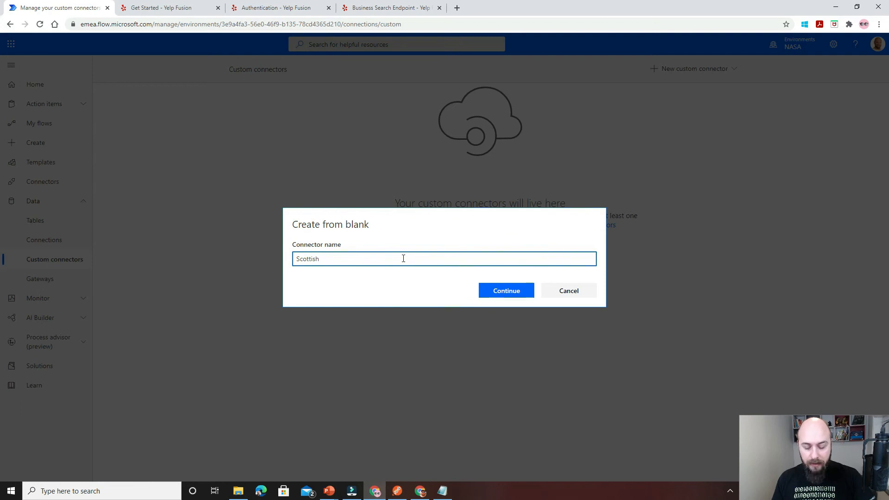
text(Summit)
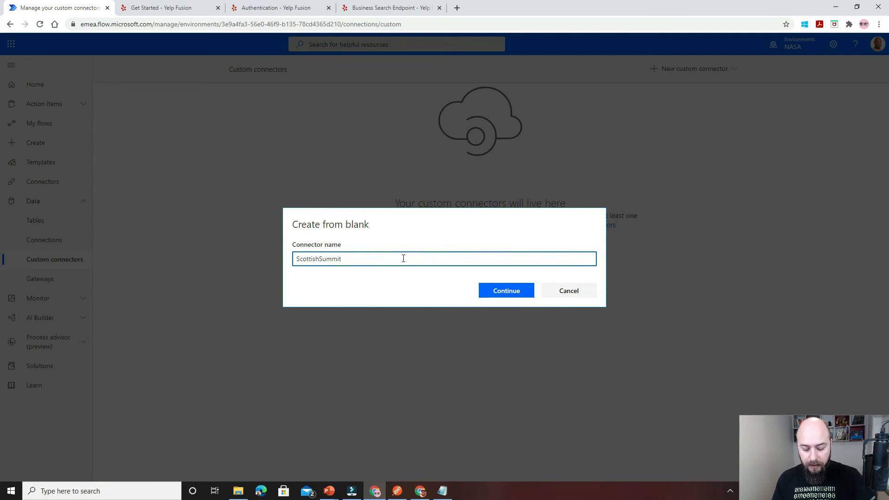
text(_Yelp)
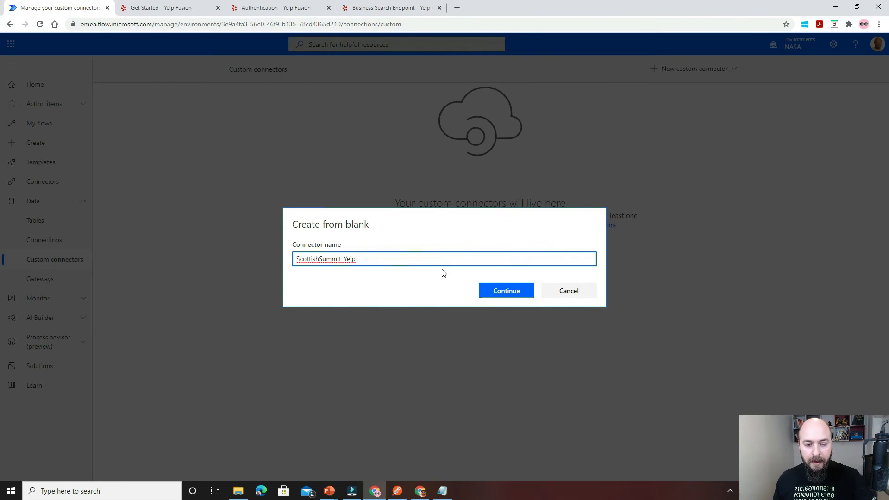
click(496, 291)
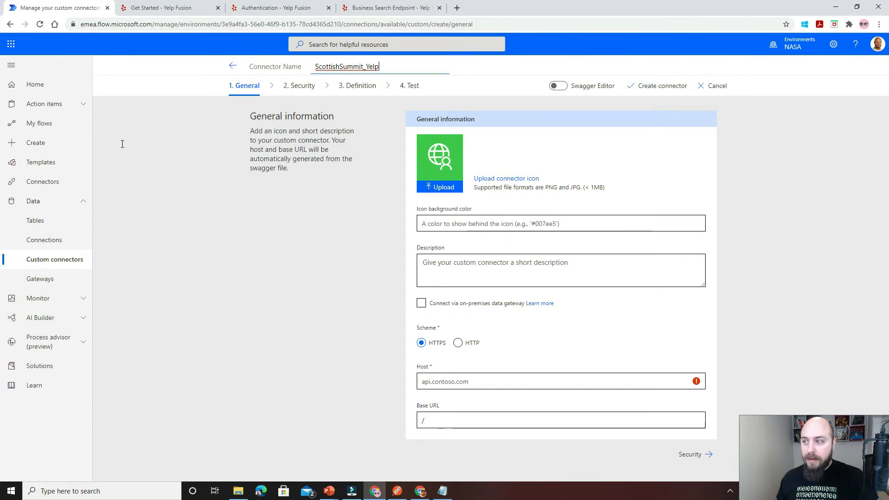
Upload the Yelp logo image as the connector's icon.
key(alt+Tab)
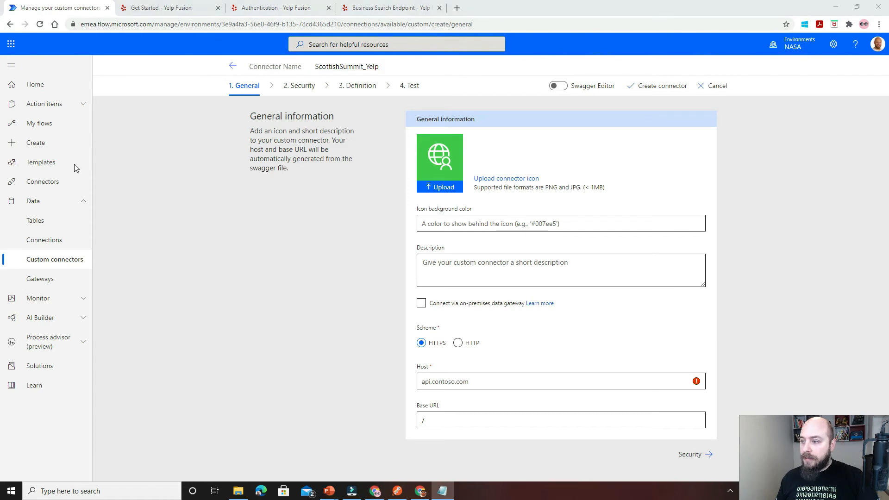
click(445, 189)
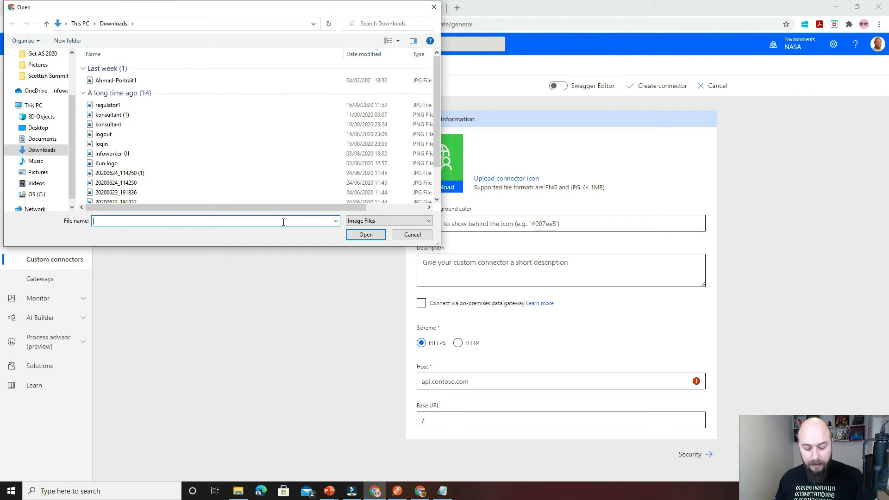
text(https://s3-media0.fl.yelpcdn.com/assets/srv0/styleguide/1ea40efd80f5/assets/img/brand_guidelines/yelp_fullcolor.png)
click(376, 237)
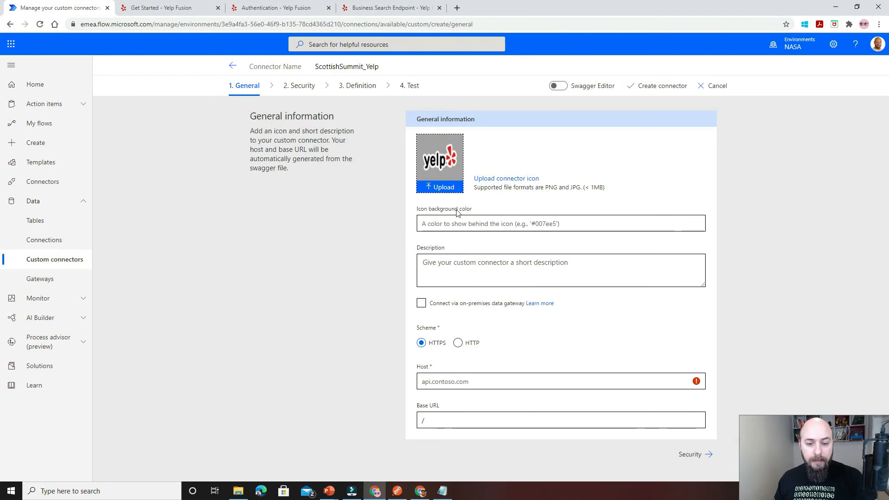
Set the connector's icon background color to #ffffff.
click(440, 223)
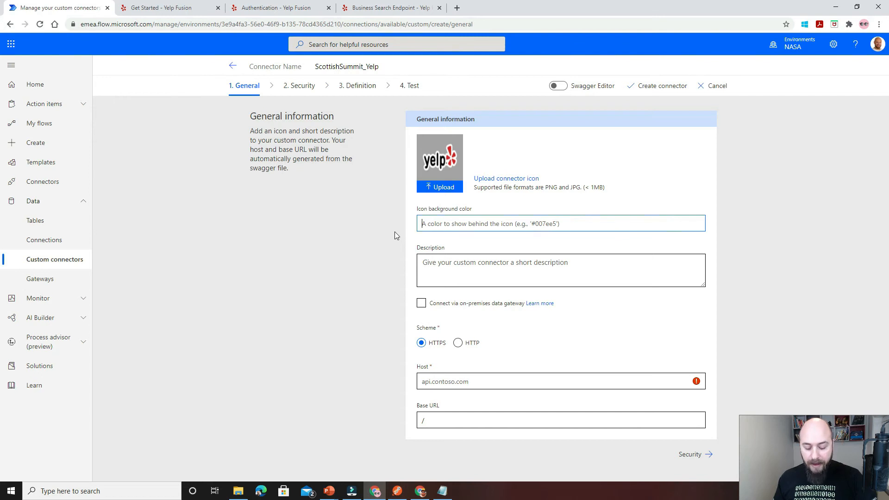
text(#)
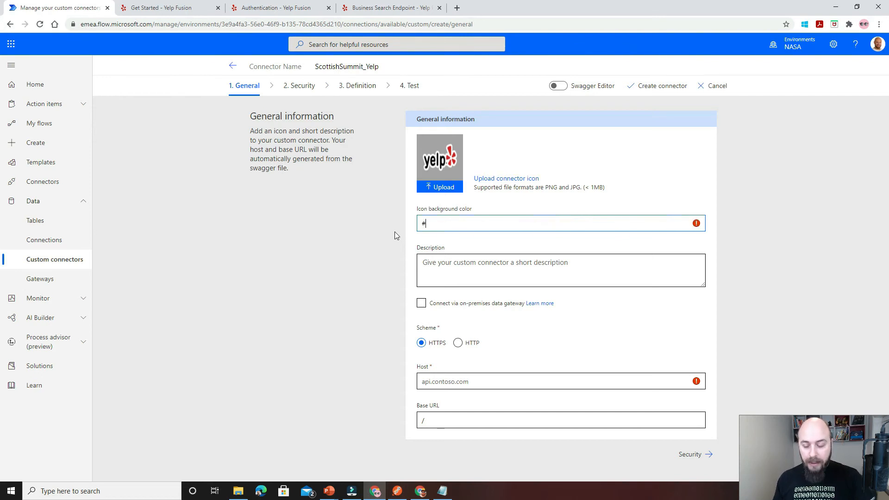
text(000000)
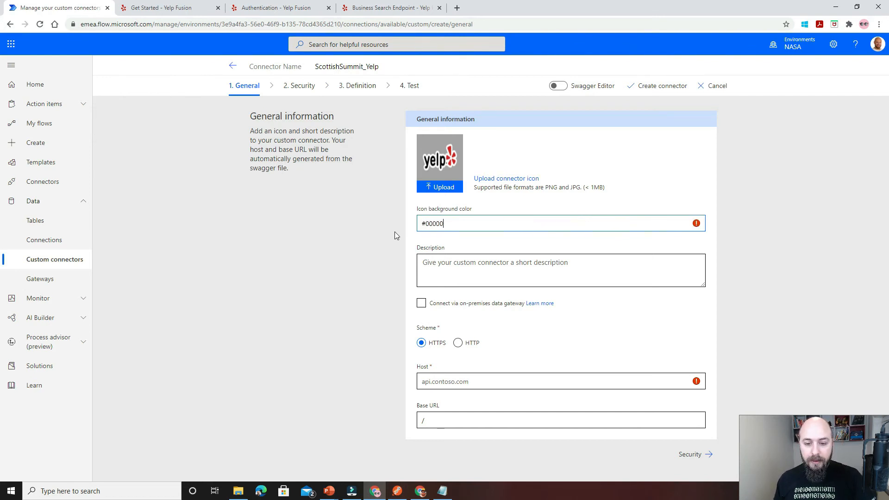
key(BackSpace)
key(BackSpace)
key(BackSpace)
key(BackSpace)
key(BackSpace)
key(BackSpace)
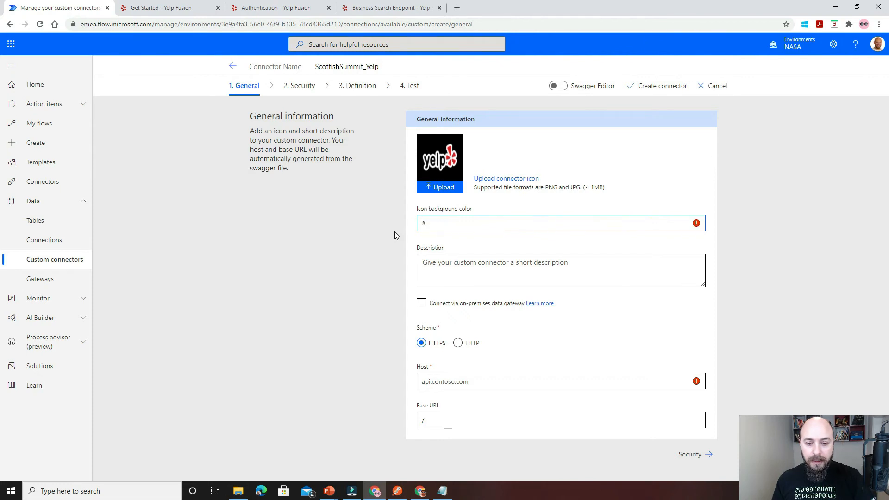
text(ffffff)
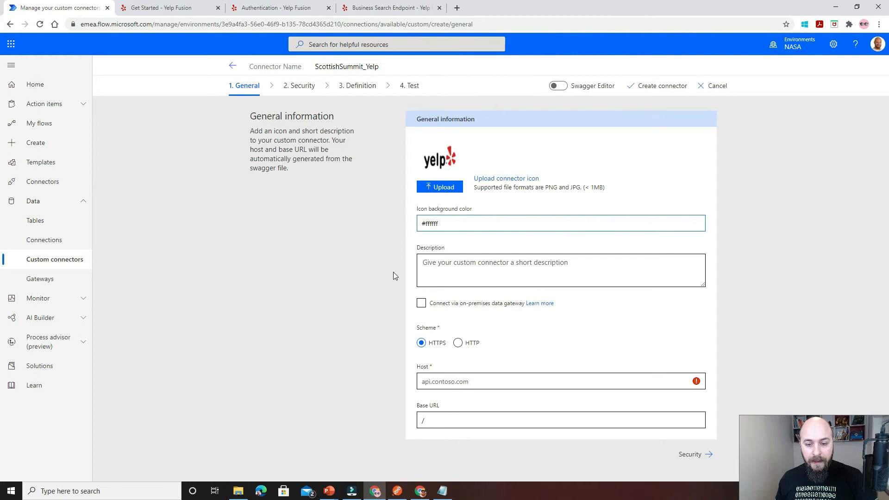
click(445, 264)
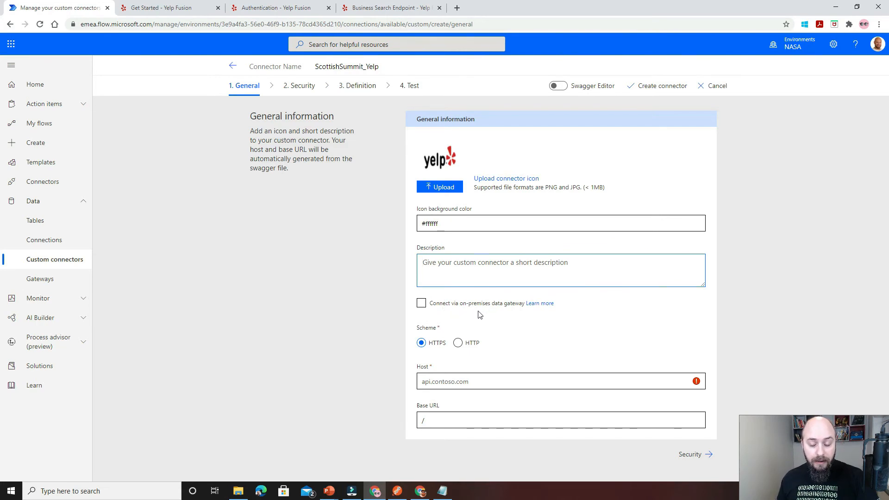
click(421, 304)
click(421, 304)
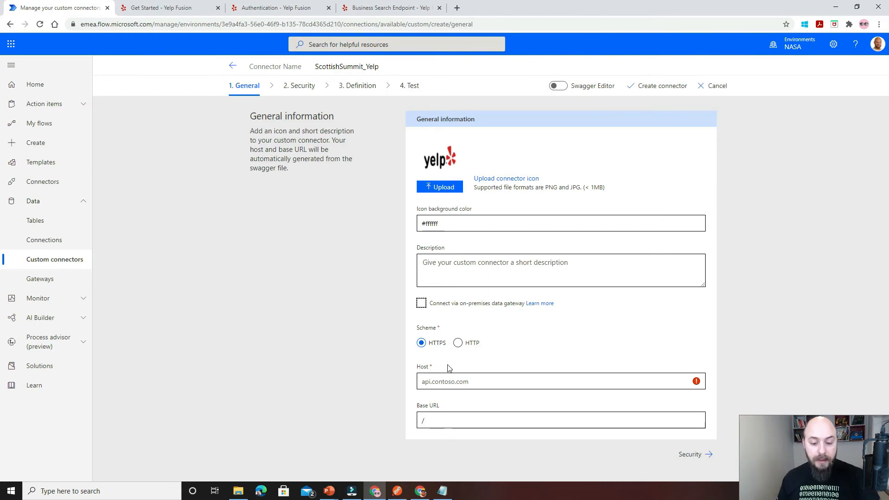
Copy the host name from the endpoint URL in the Yelp documentation and set the connector's host to api.yelp.com.
click(443, 380)
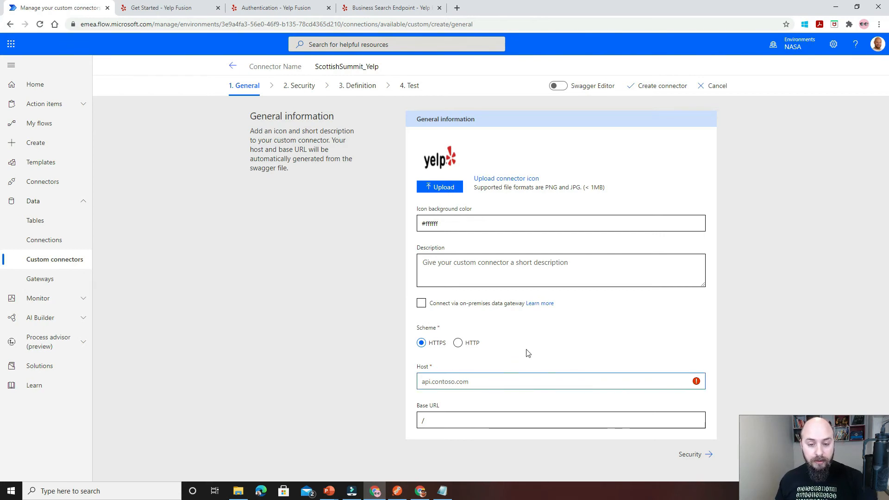
click(174, 12)
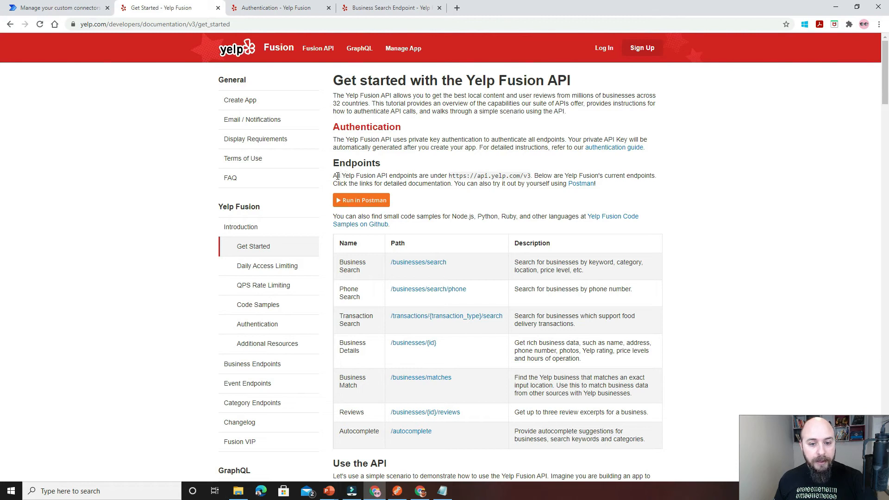
drag(333, 176, 535, 176)
click(502, 175)
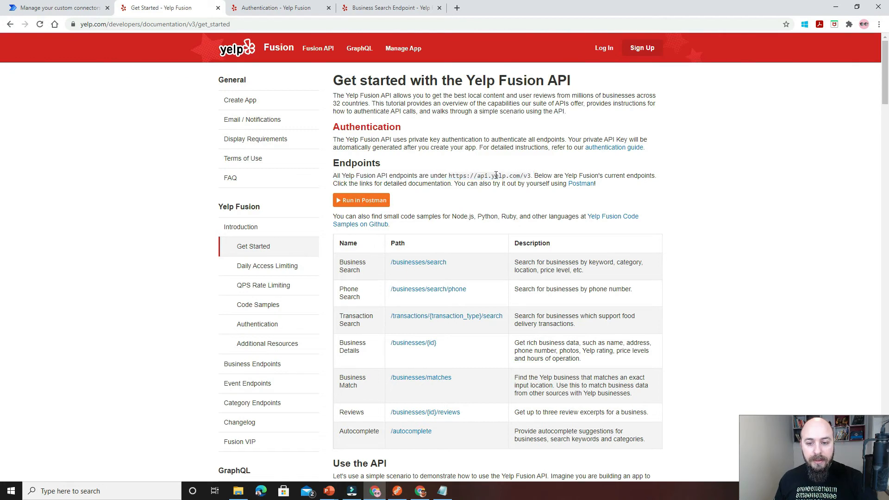
drag(477, 175, 521, 176)
key(ctrl+c)
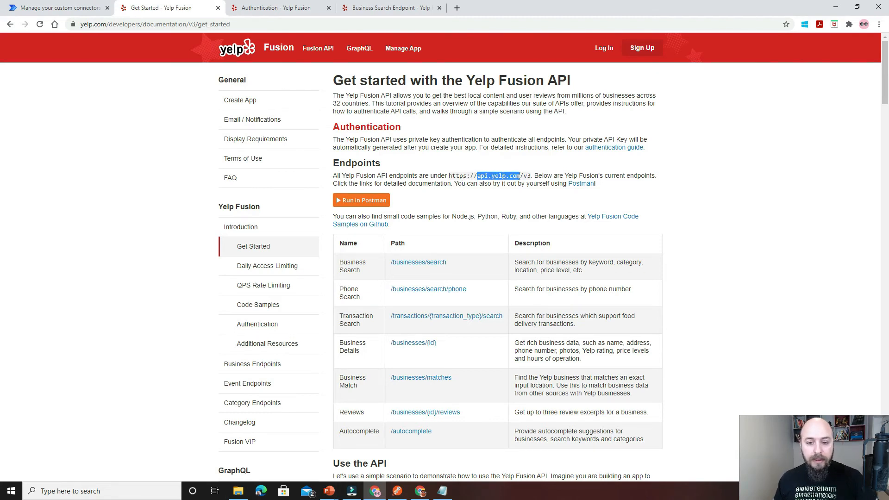
click(60, 7)
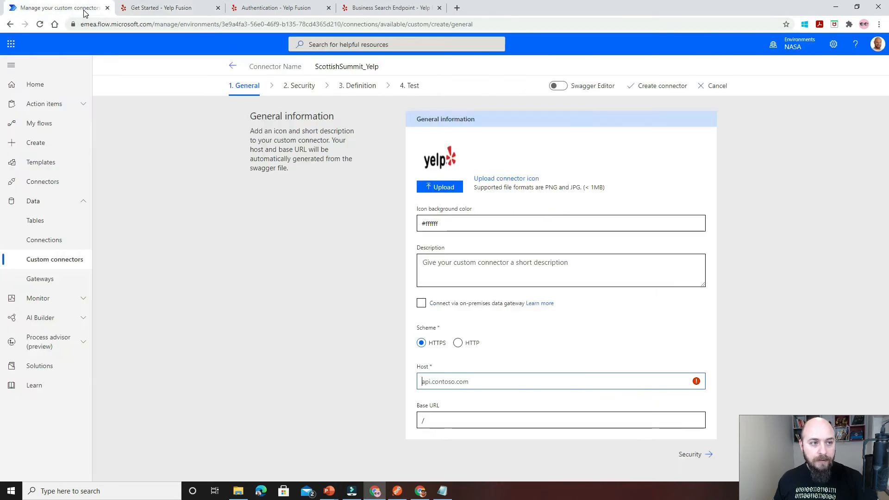
click(463, 383)
key(ctrl+v)
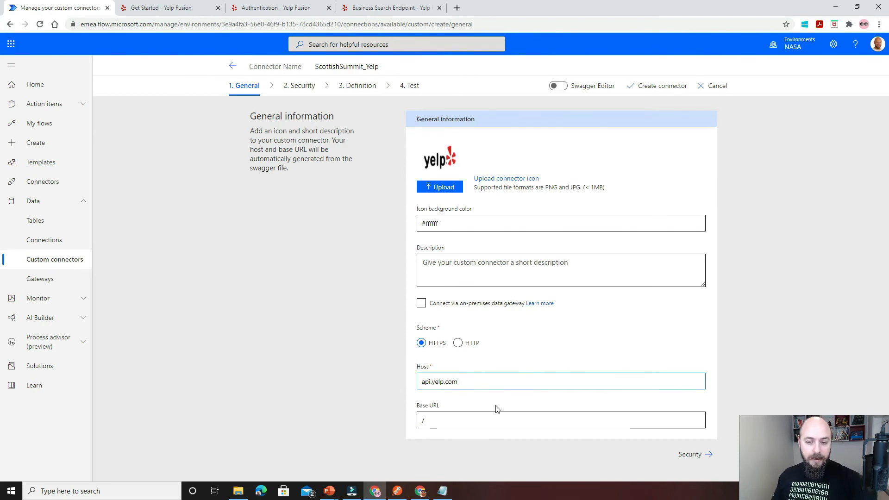
Advance to the connector's Security settings and review the available authentication types.
click(710, 456)
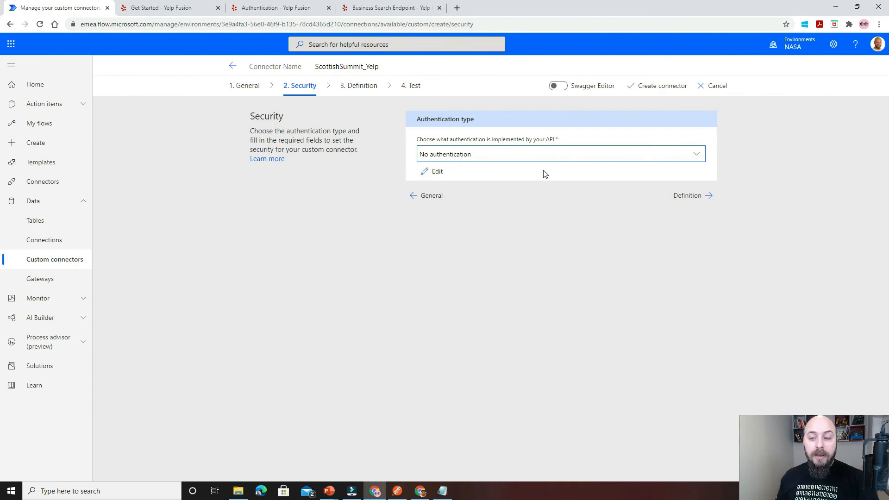
click(552, 156)
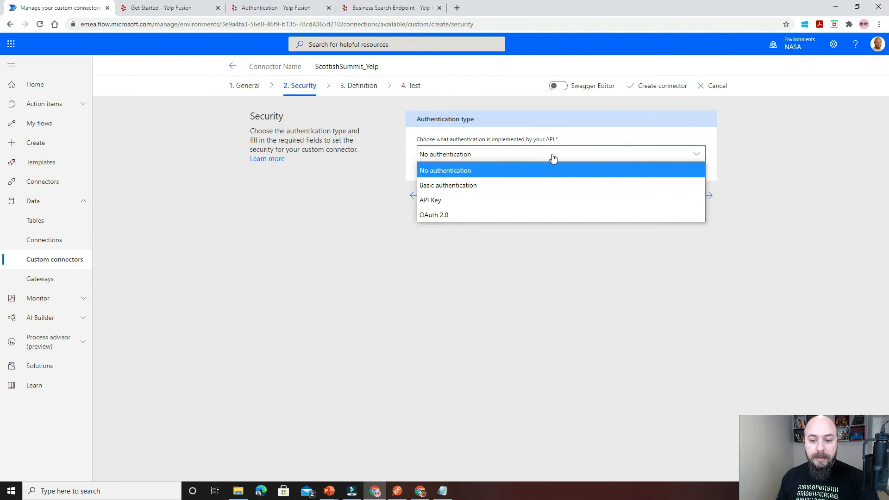
click(543, 135)
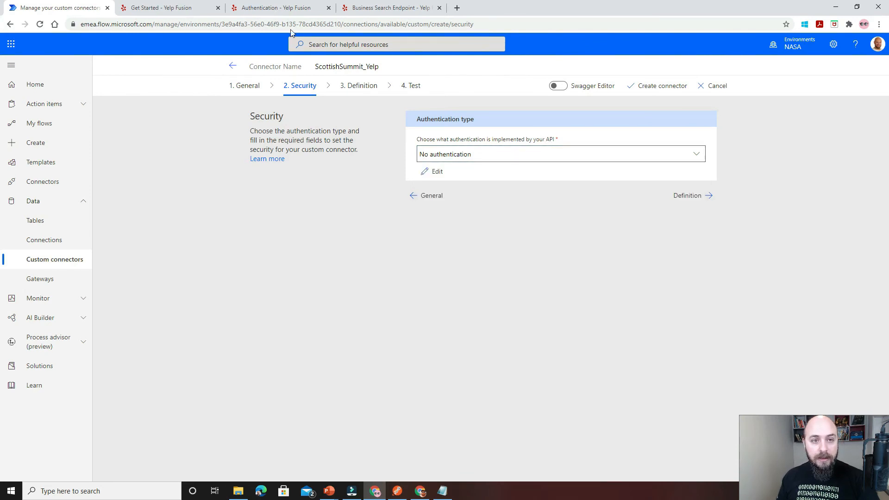
Examine the Yelp Fusion authentication documentation for how the Authorization header must carry the API key.
click(267, 14)
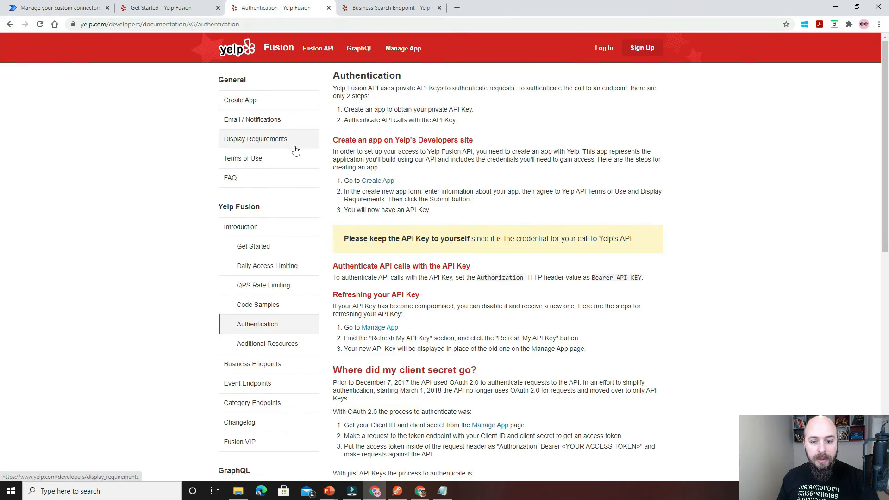
drag(335, 278, 440, 278)
double_click(435, 277)
click(351, 279)
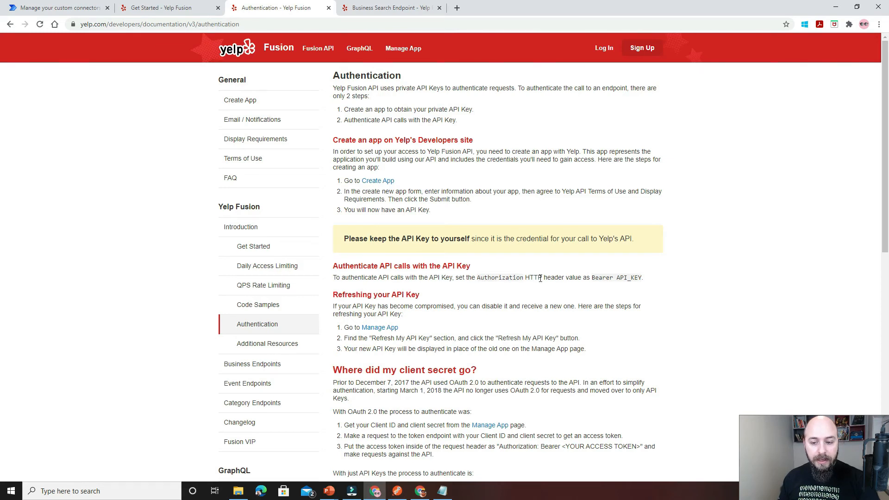
double_click(598, 277)
double_click(626, 278)
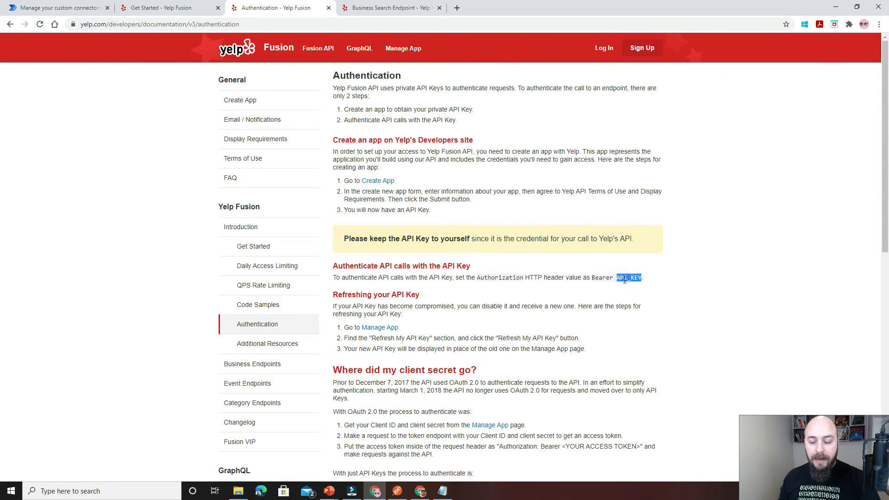
Set the connector's authentication type to API Key, checking it against the Authorization header rule in the Yelp authentication documentation.
click(630, 278)
double_click(629, 277)
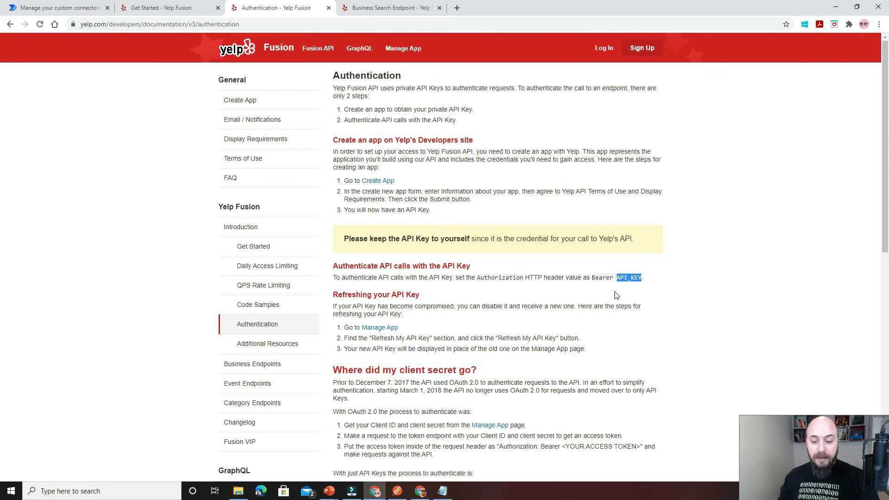
triple_click(385, 279)
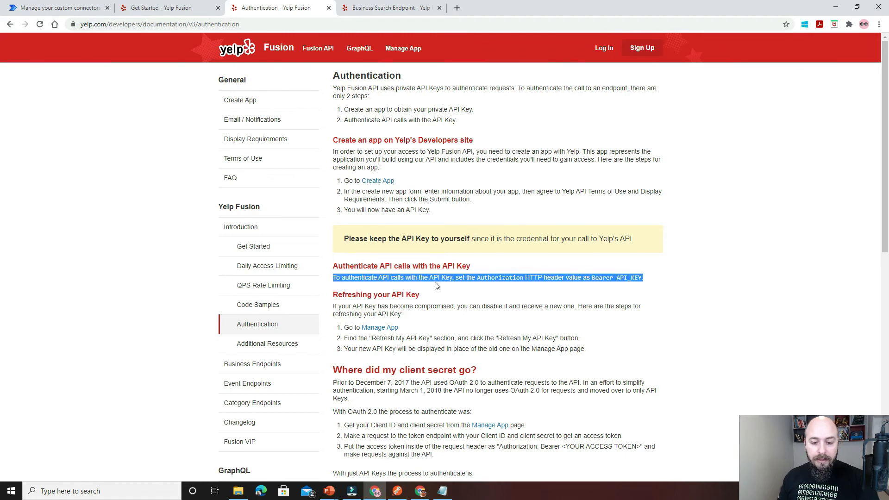
click(74, 8)
click(481, 159)
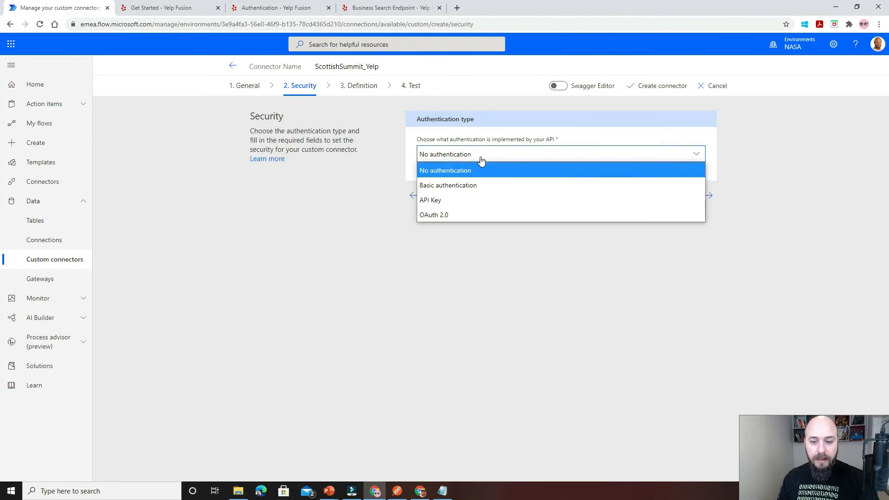
click(463, 199)
click(258, 10)
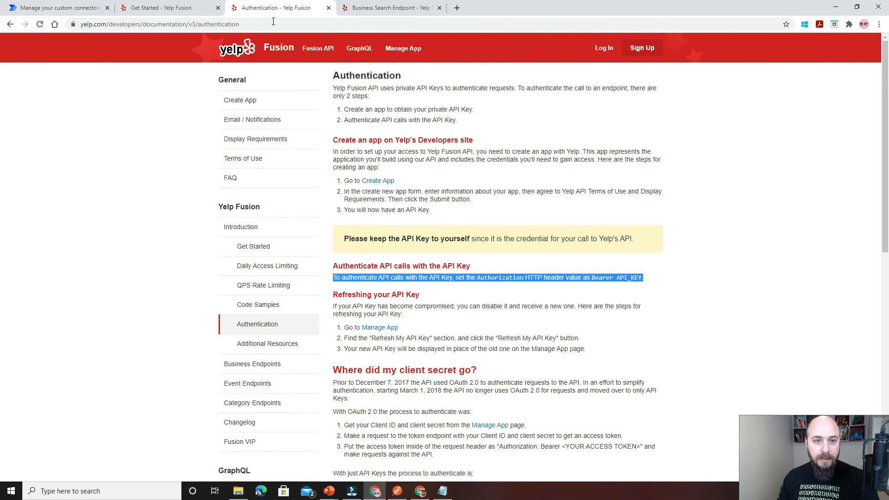
click(421, 278)
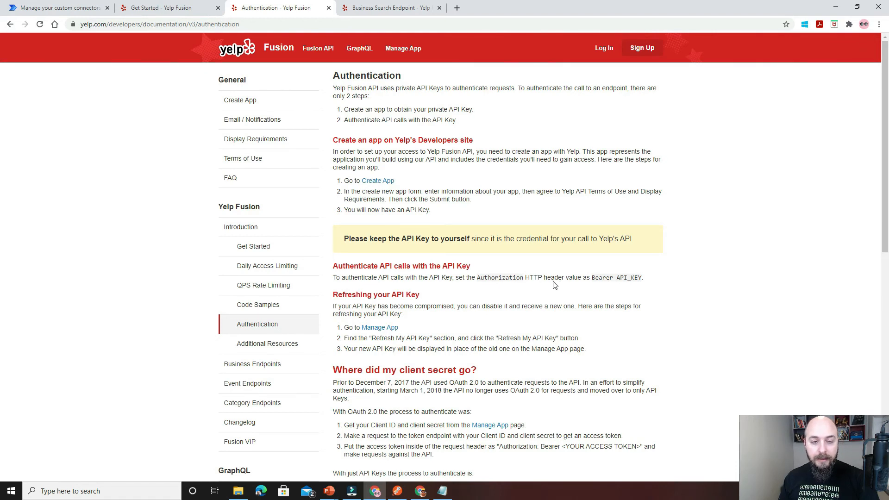
click(65, 9)
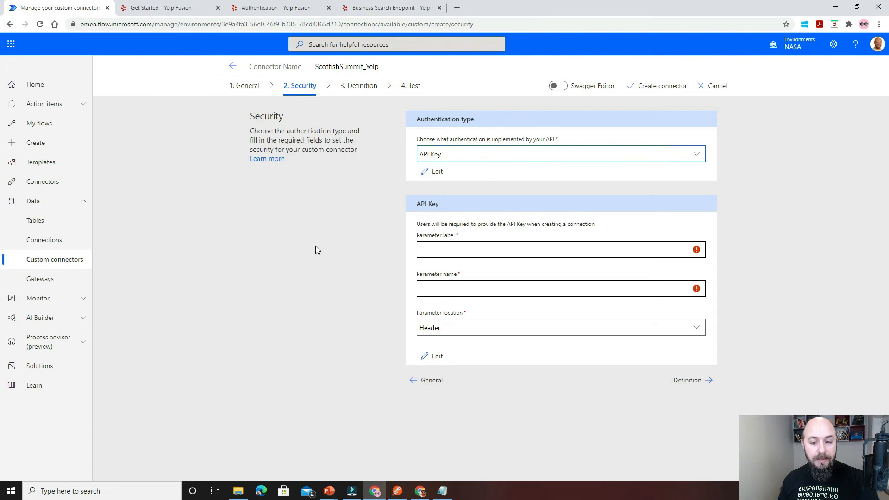
Set the API key parameter label to Scottish Summit API Key.
click(448, 252)
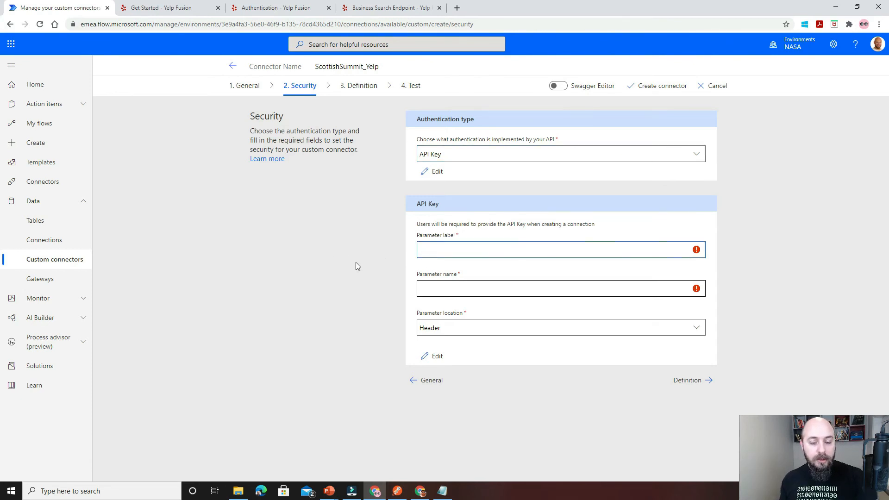
text(Sco)
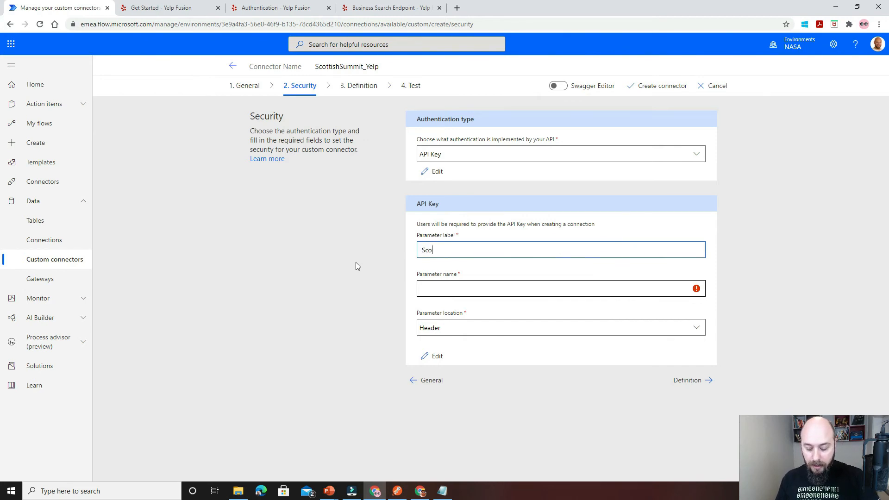
text(ttishSumm)
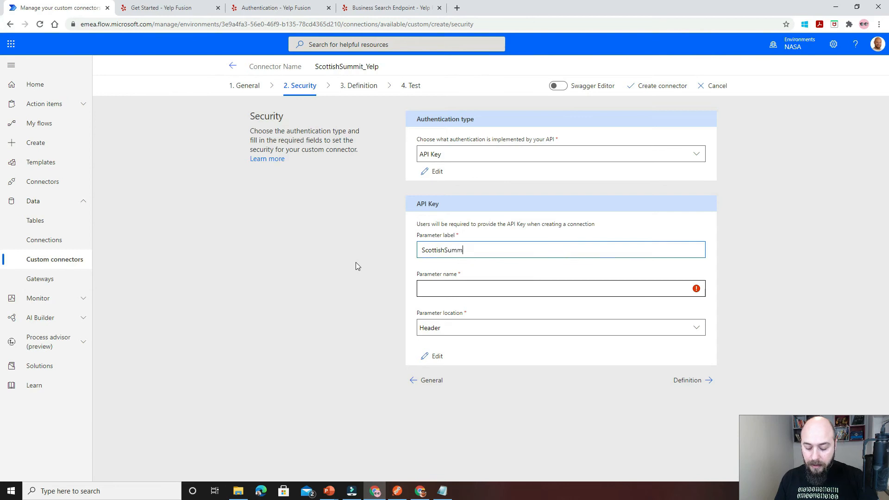
text(itKey)
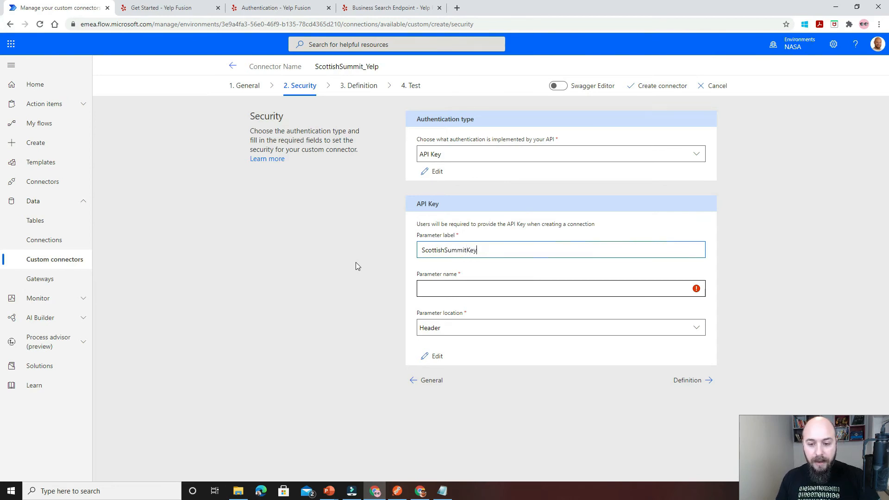
key(BackSpace)
key(BackSpace)
key(BackSpace)
text(API)
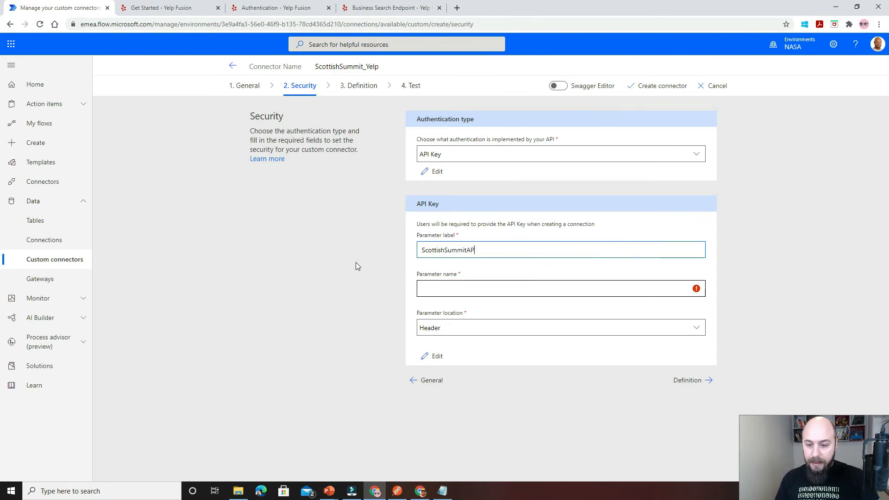
text(Key)
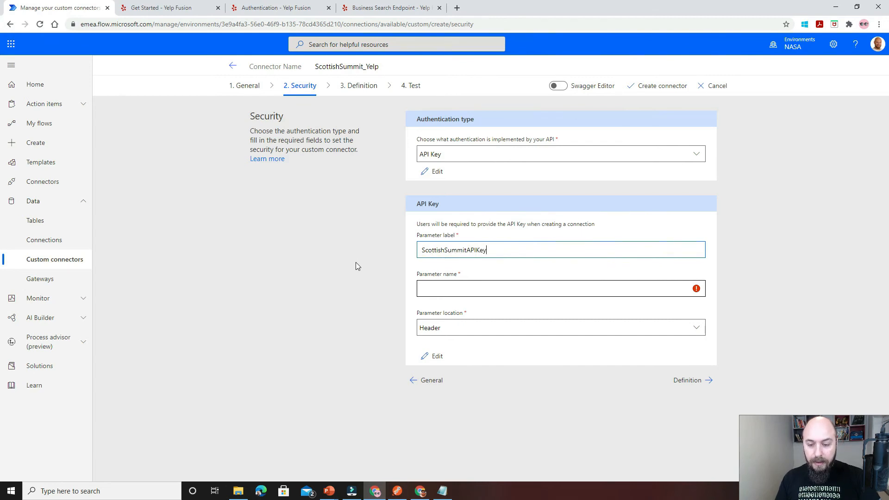
key(Left)
key(Left)
key(Left)
key(Left)
key(Left)
key(Left)
key(Left)
key(Left)
key(Left)
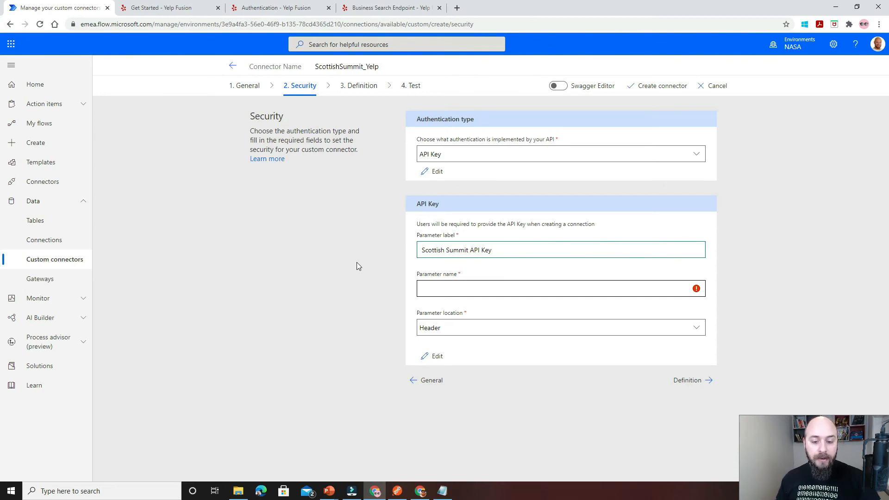
Copy the header name from the Yelp authentication documentation and set the API key parameter name to Authorization.
click(454, 286)
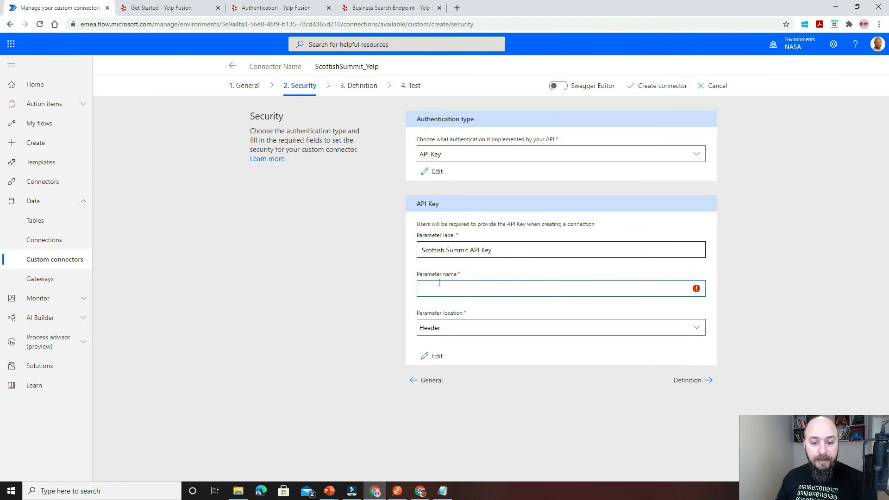
click(273, 9)
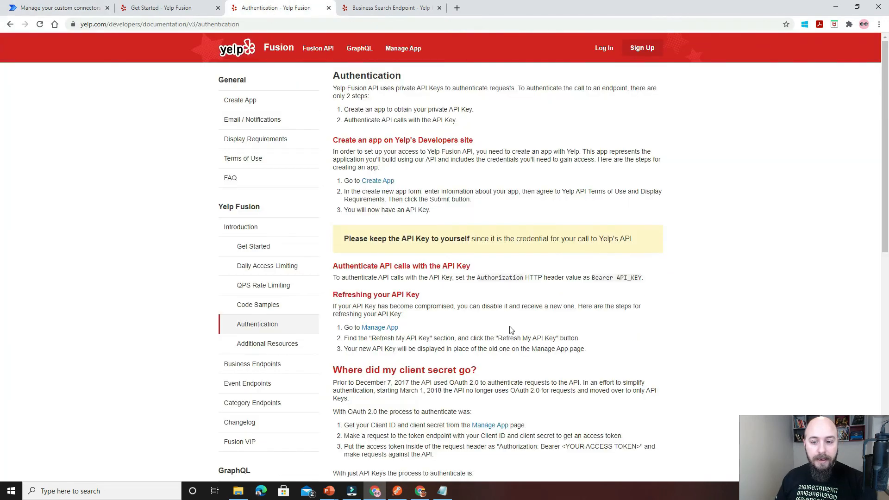
double_click(489, 278)
key(ctrl+c)
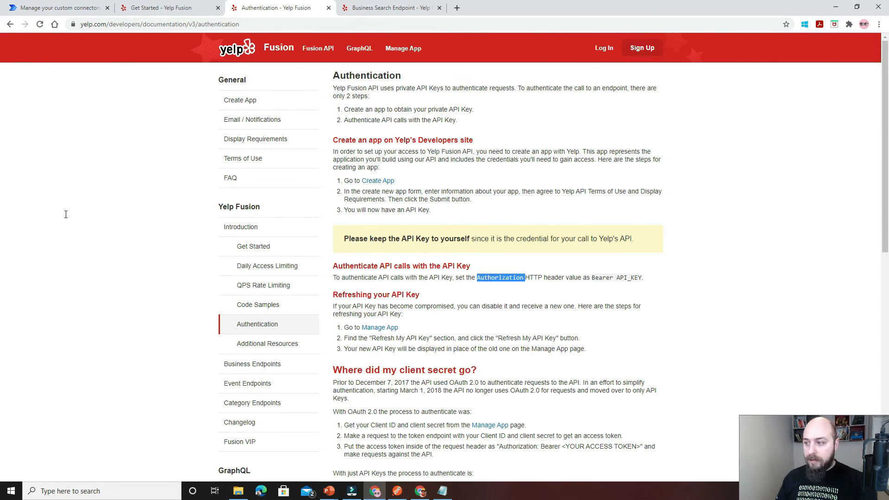
key(alt+Tab)
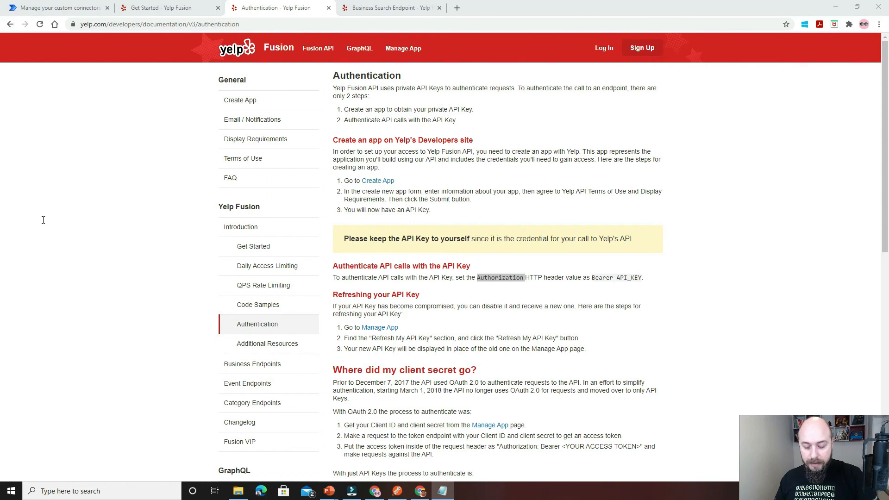
click(87, 13)
click(465, 286)
key(ctrl+v)
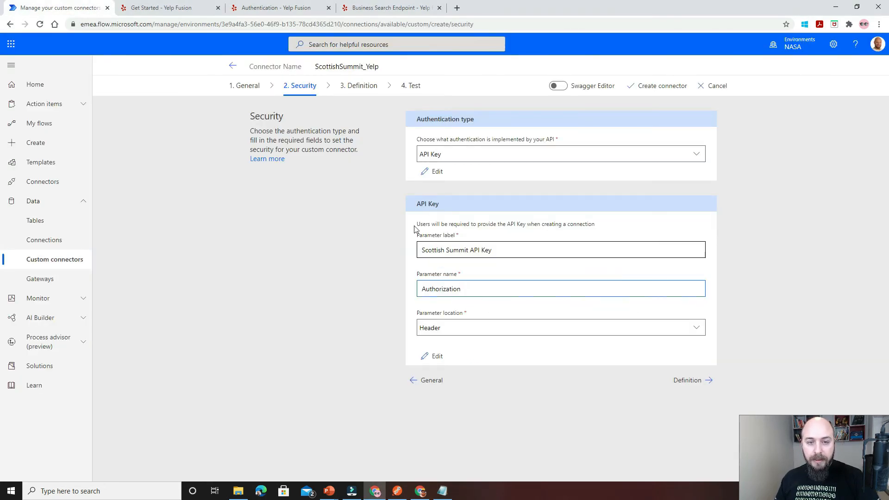
Review the parameter location options, keep Header, and check the choice against the Yelp authentication documentation.
click(467, 328)
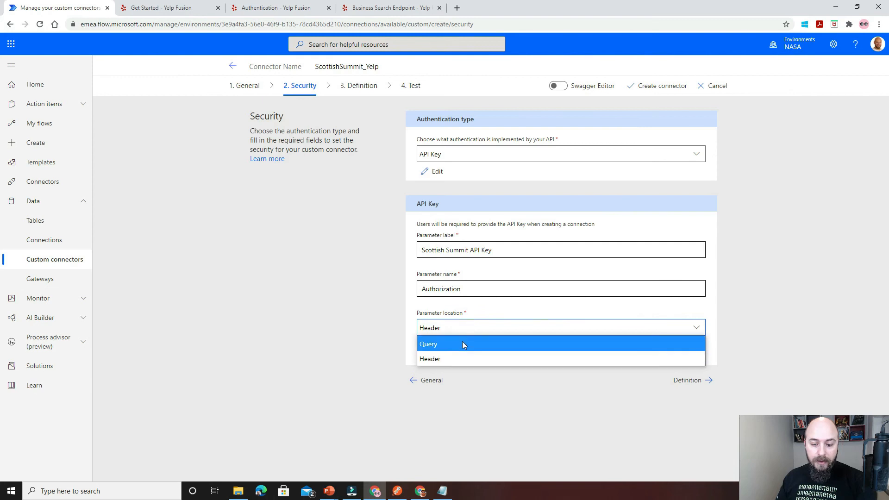
click(408, 337)
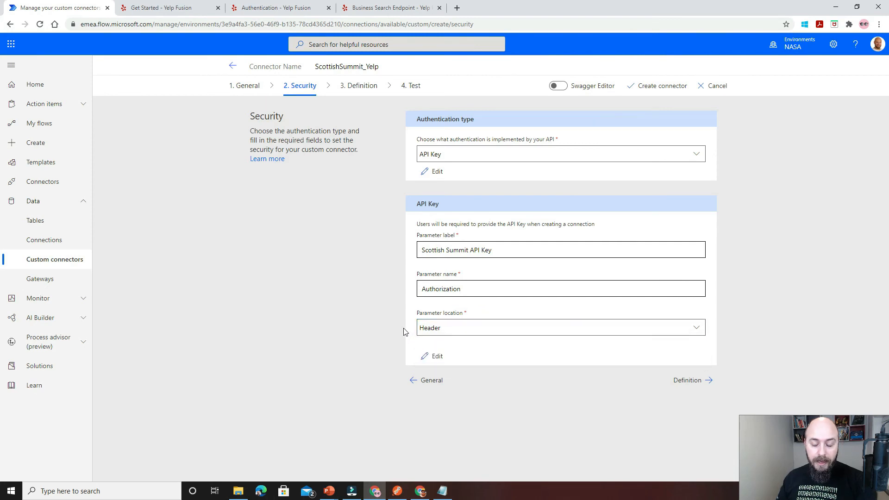
click(273, 8)
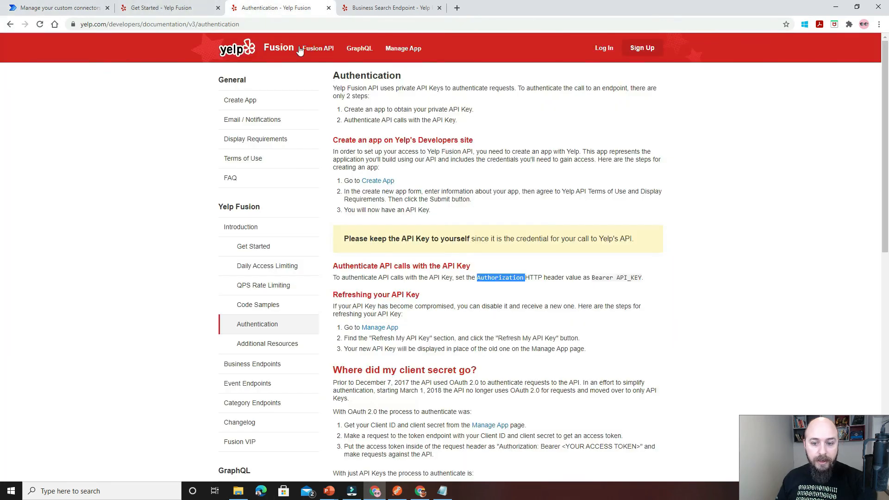
double_click(554, 277)
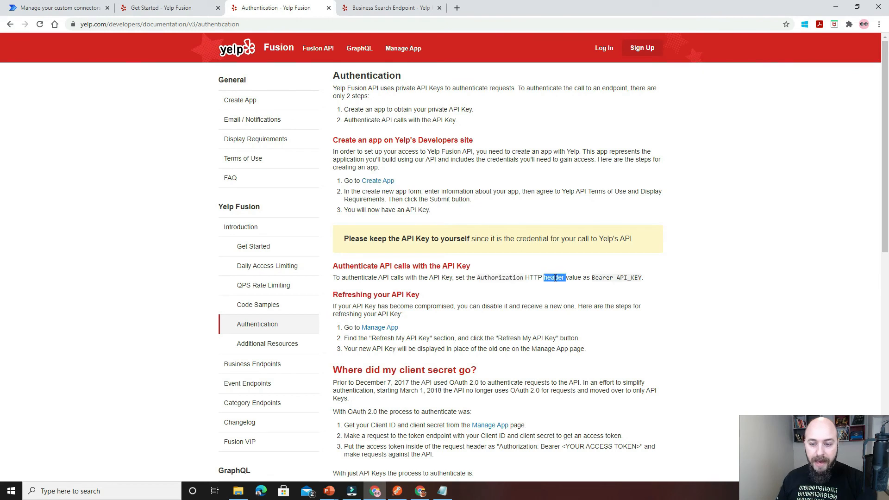
click(88, 9)
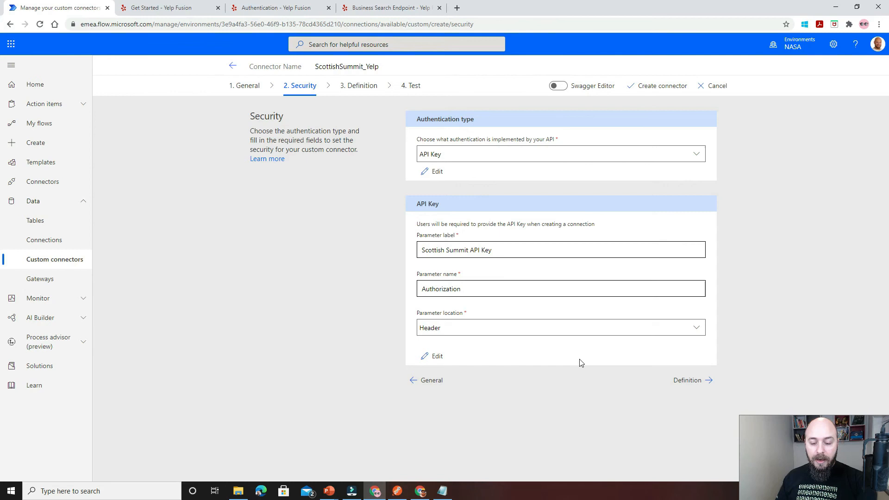
Advance to the connector's Definition settings and add a new action with BusinessSearch as both summary and description.
click(710, 380)
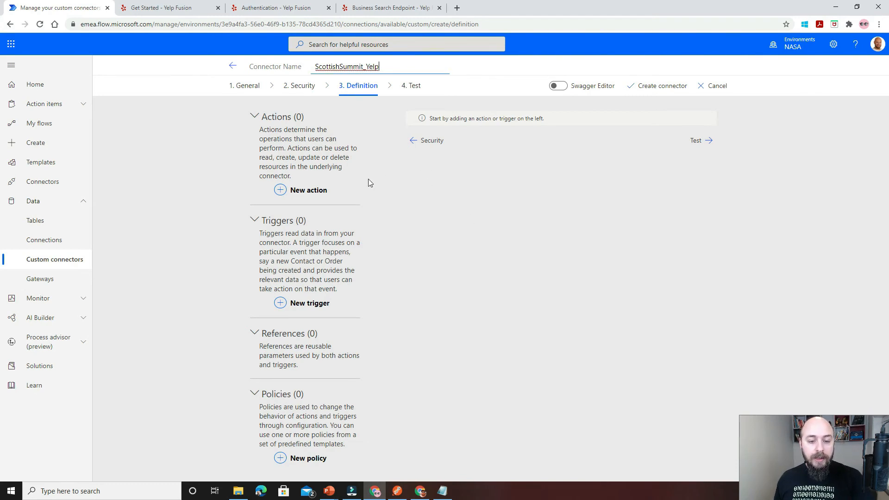
click(319, 190)
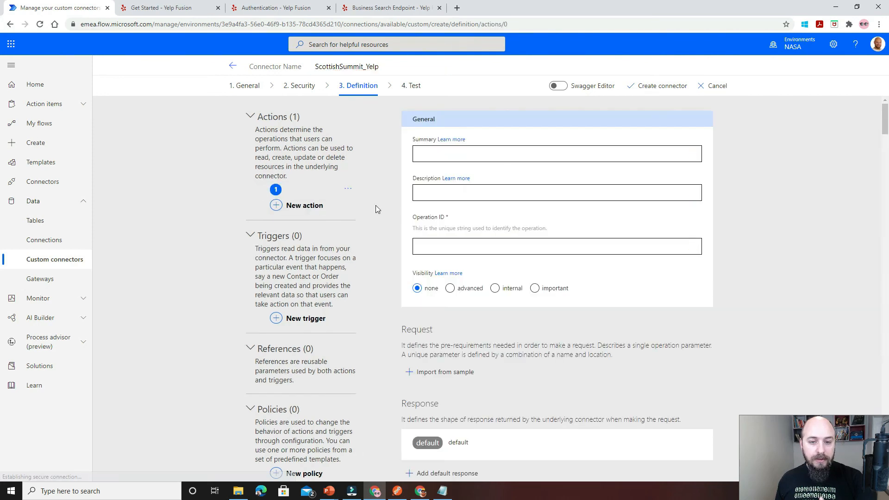
click(434, 153)
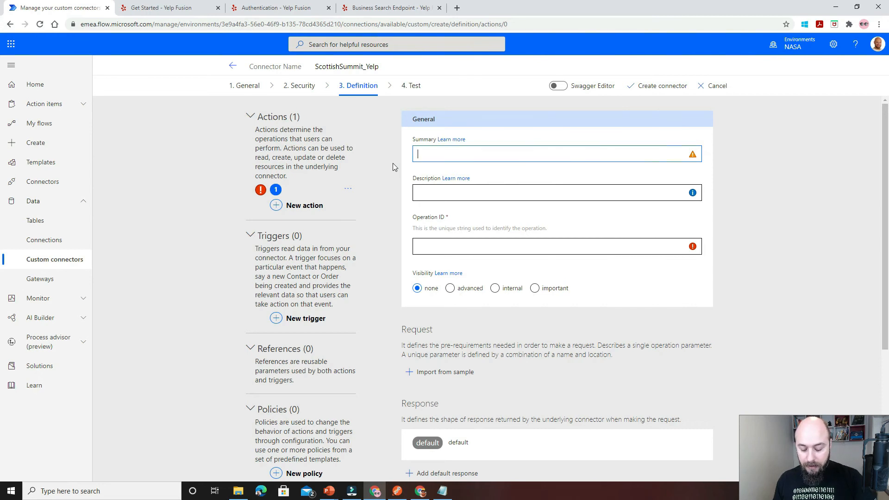
text(BusinessSearch)
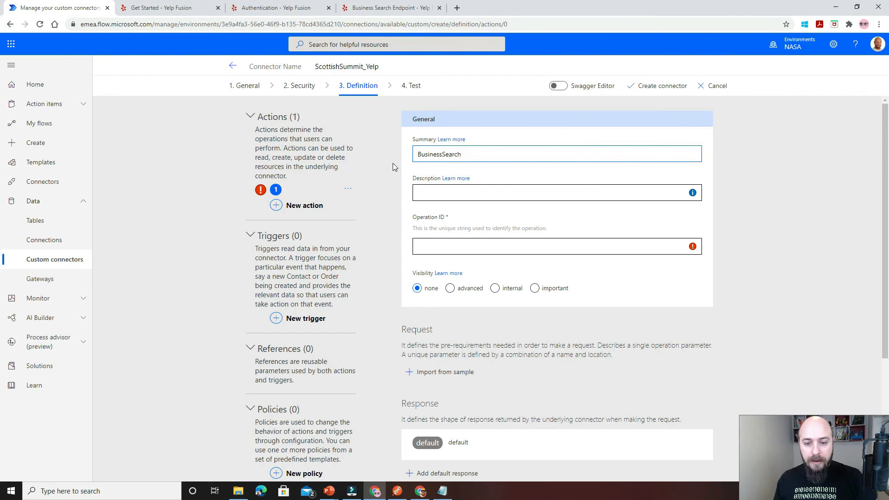
double_click(433, 153)
key(ctrl+c)
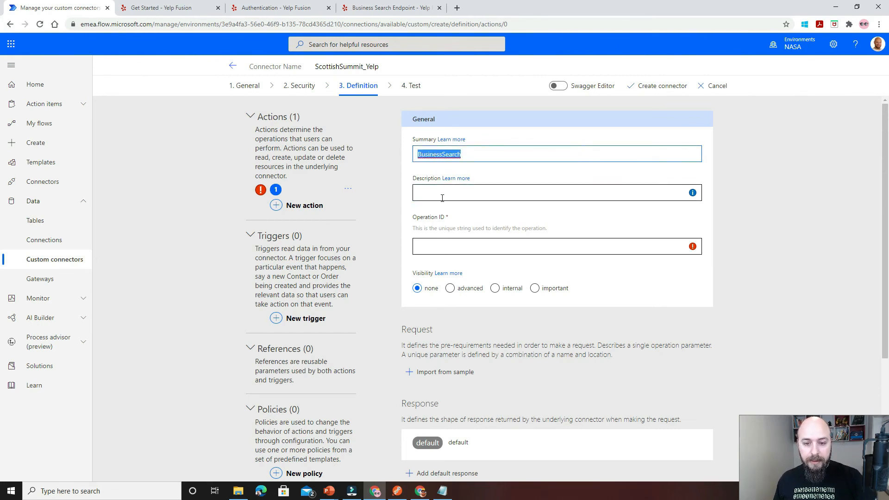
click(442, 196)
key(ctrl+v)
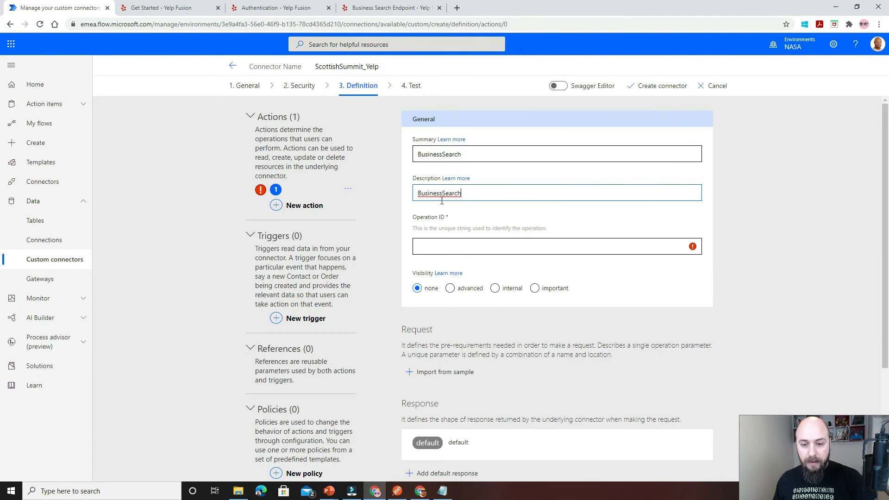
Set the new action's operation ID to SearchBusinesses.
click(433, 243)
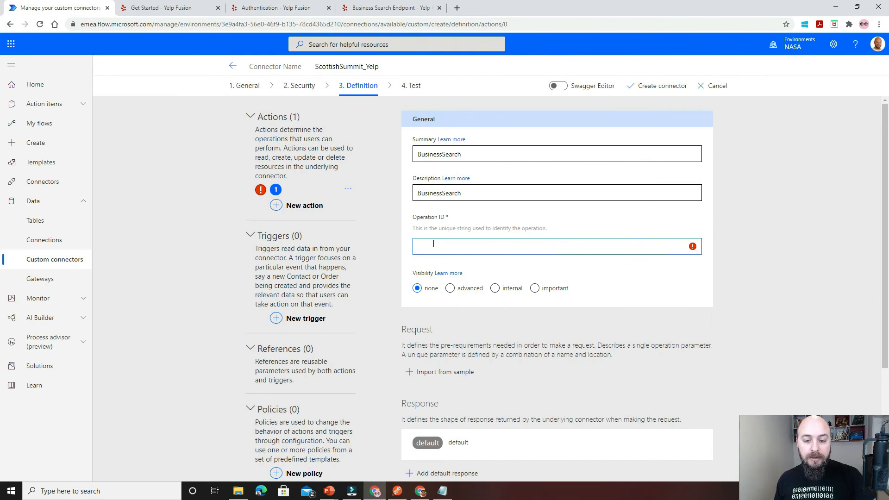
text(Search)
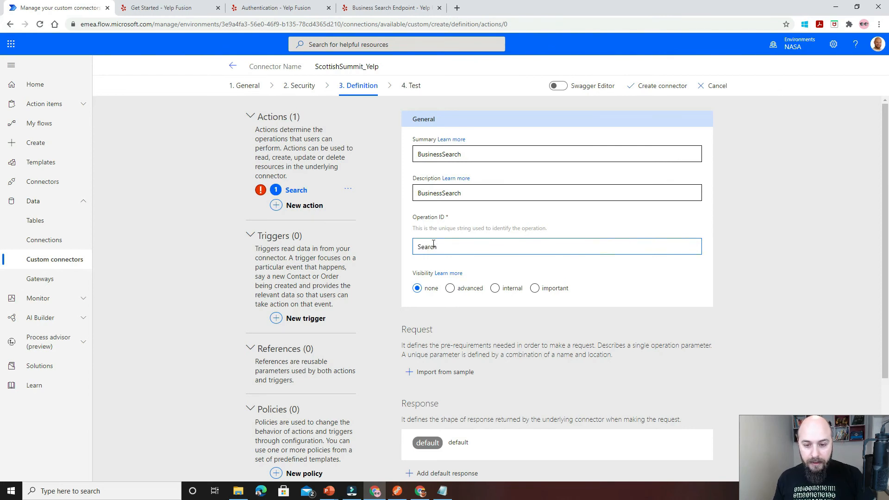
text(Business)
text(es)
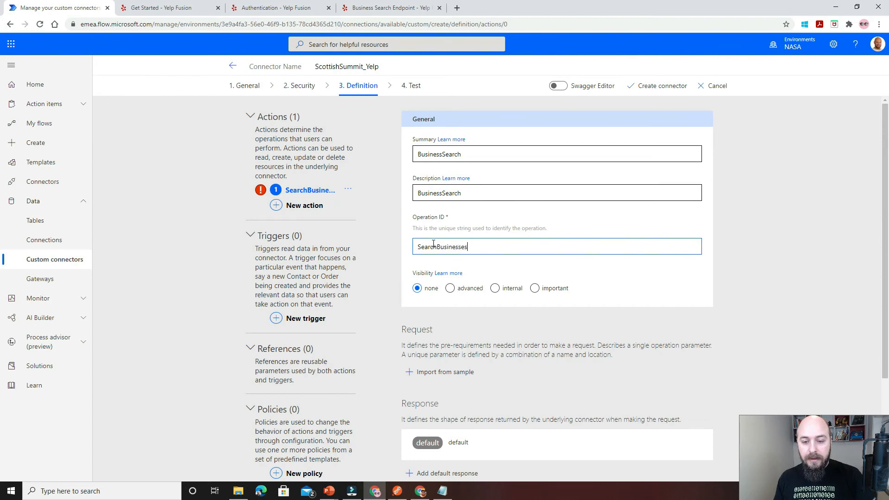
double_click(433, 246)
click(397, 267)
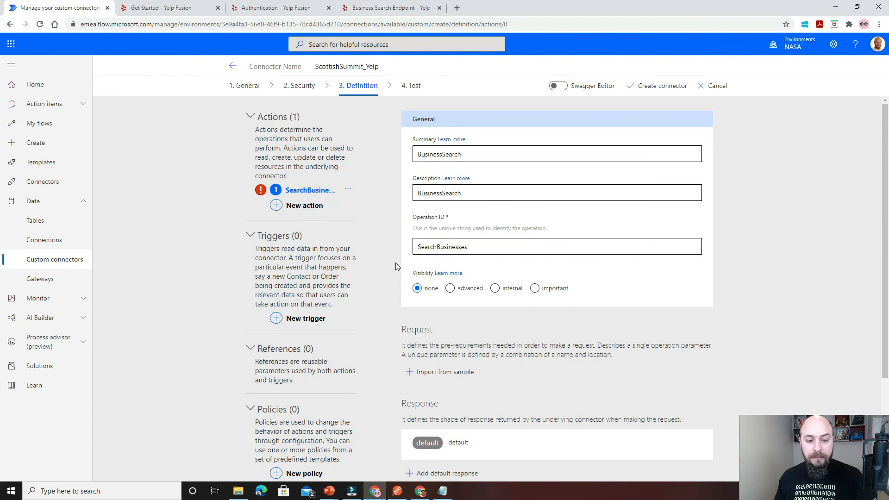
scroll(396, 232, down, 3)
scroll(396, 232, up, 4)
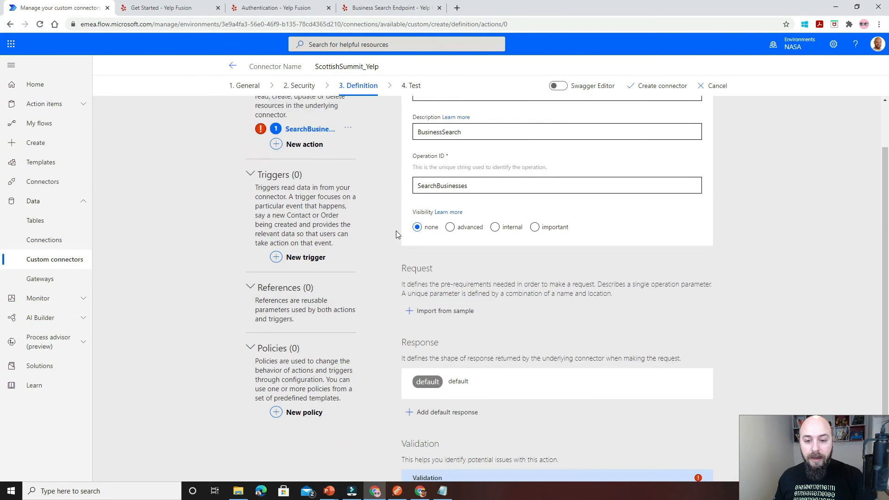
scroll(395, 234, down, 1)
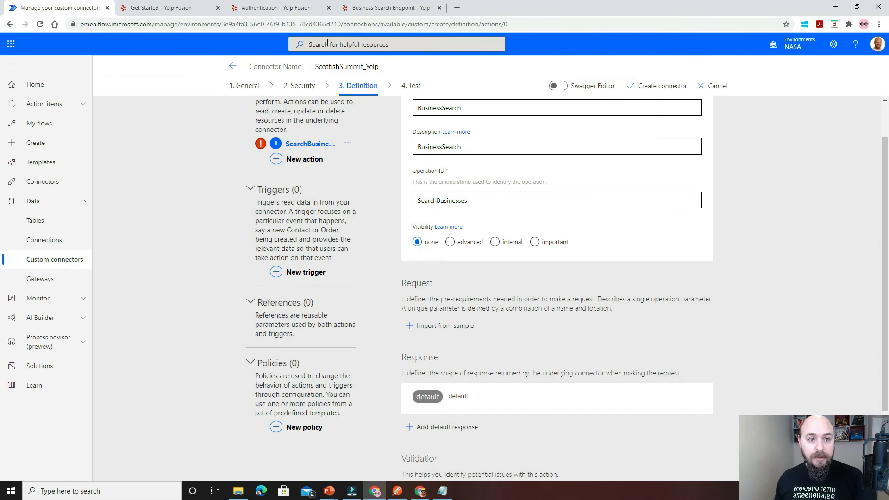
click(380, 12)
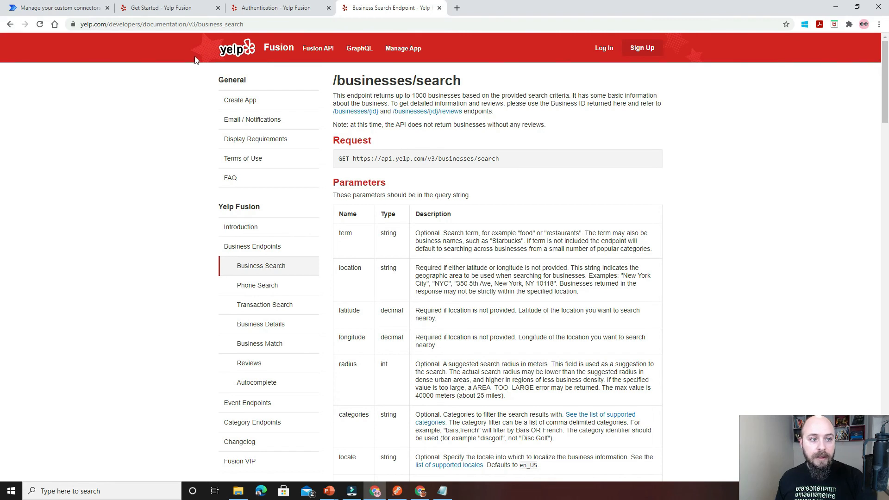
click(64, 8)
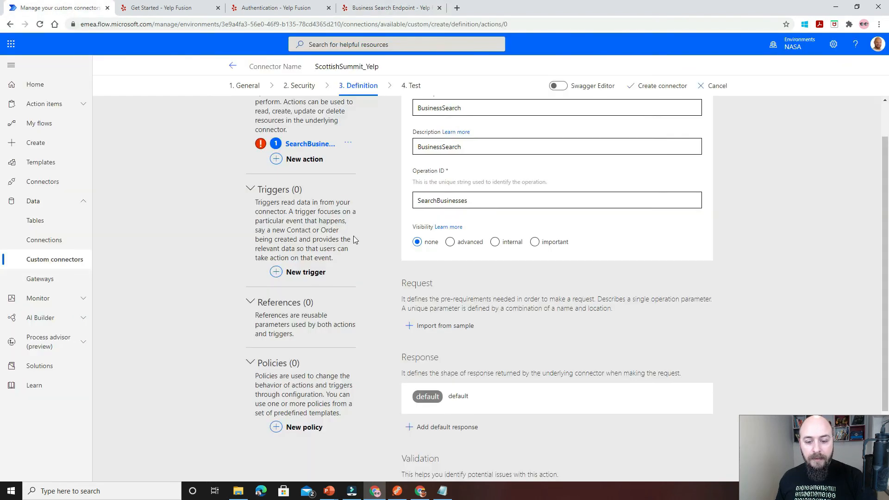
click(461, 326)
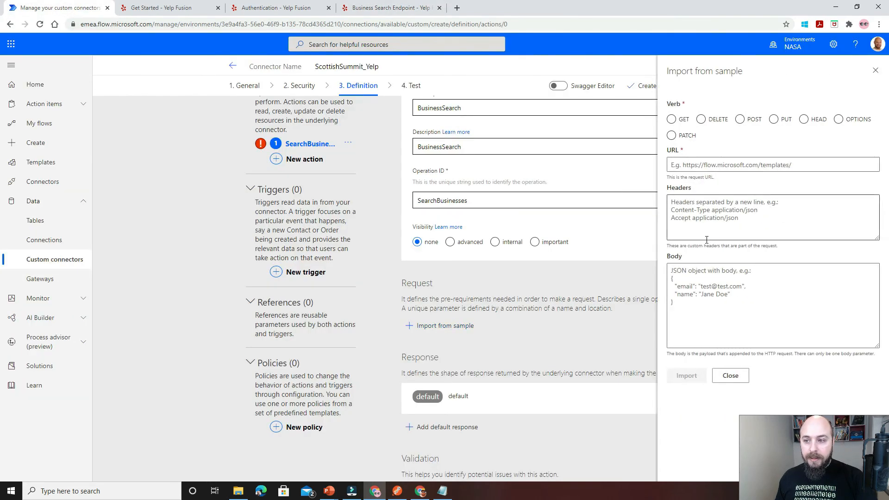
click(673, 120)
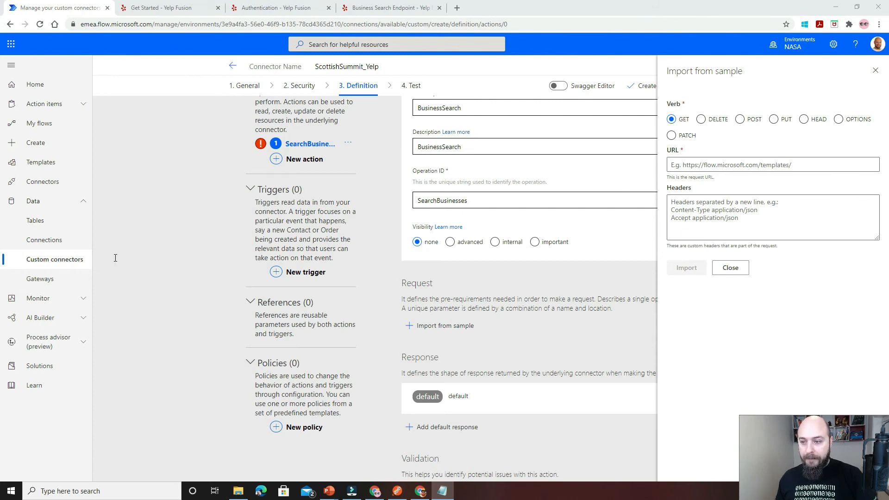
click(738, 165)
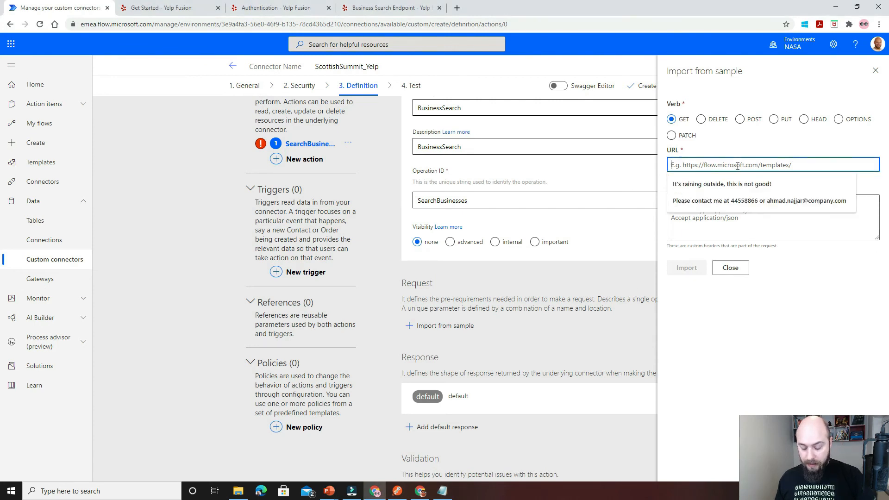
text(https://api.yelp.com/v3/businesses/search?term=term&location=string&latitude=1.1&longtitude=1.2)
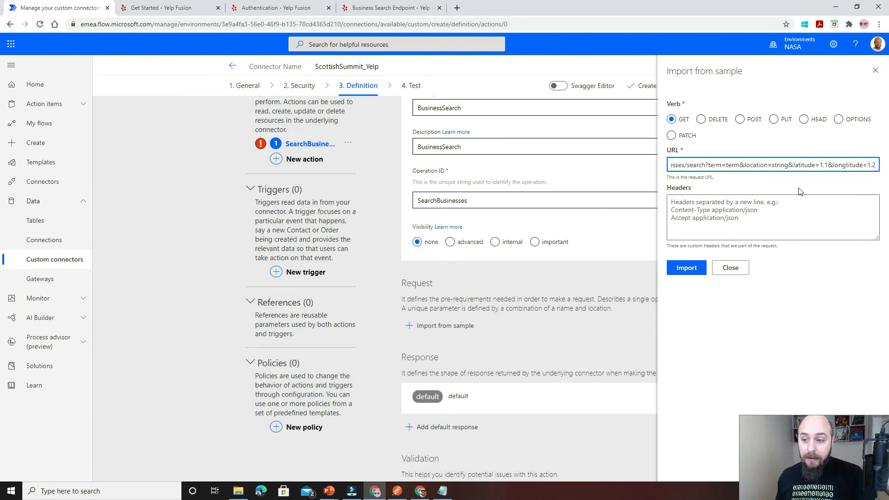
Compare the sample URL's endpoint address with the request address in Yelp's Business Search documentation.
key(Home)
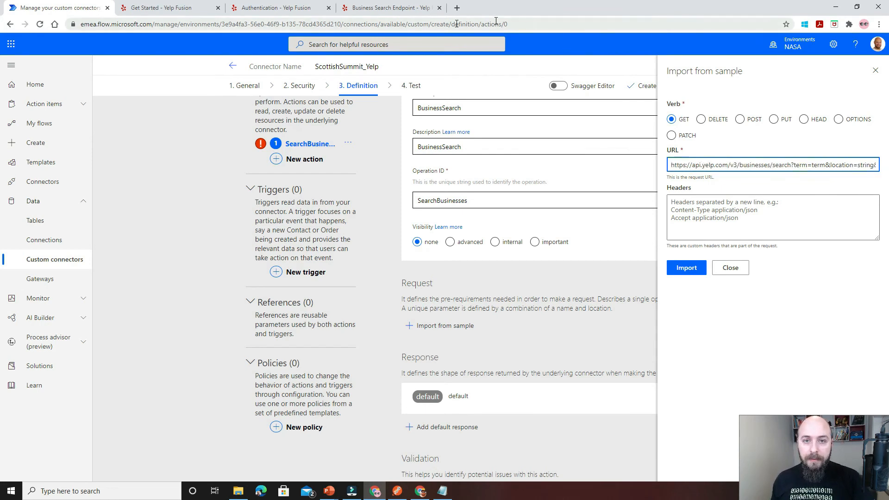
click(410, 11)
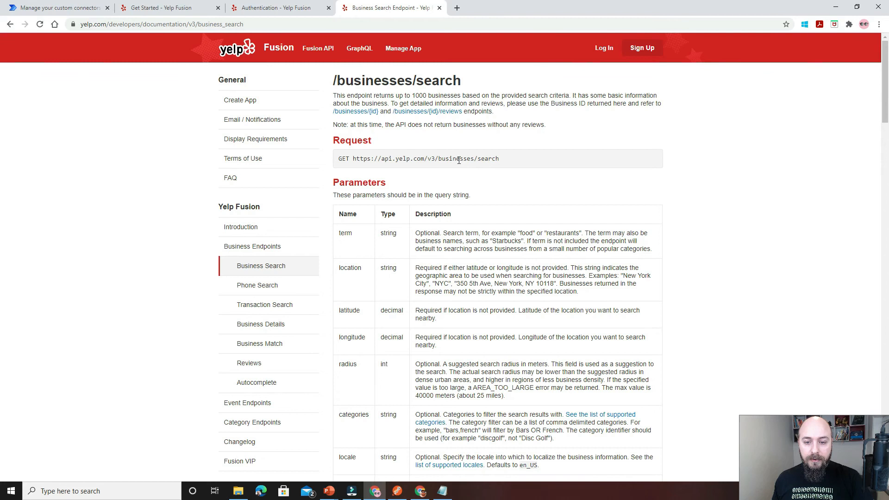
key(ctrl+Tab)
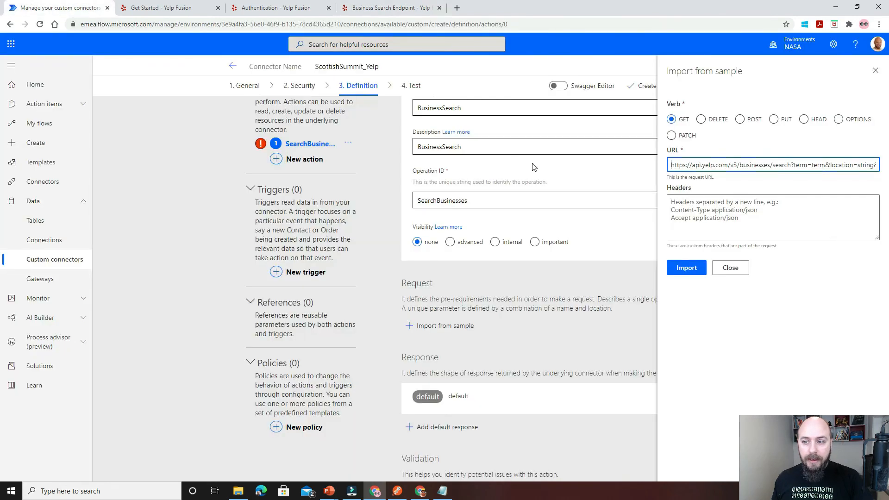
key(End)
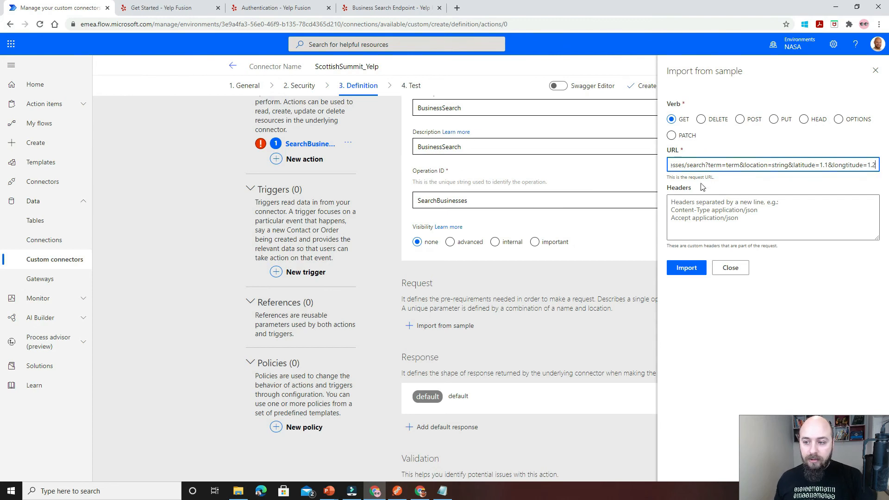
Review the query parameters in the Business Search documentation, including term, location, latitude, longitude, categories and radius.
click(391, 13)
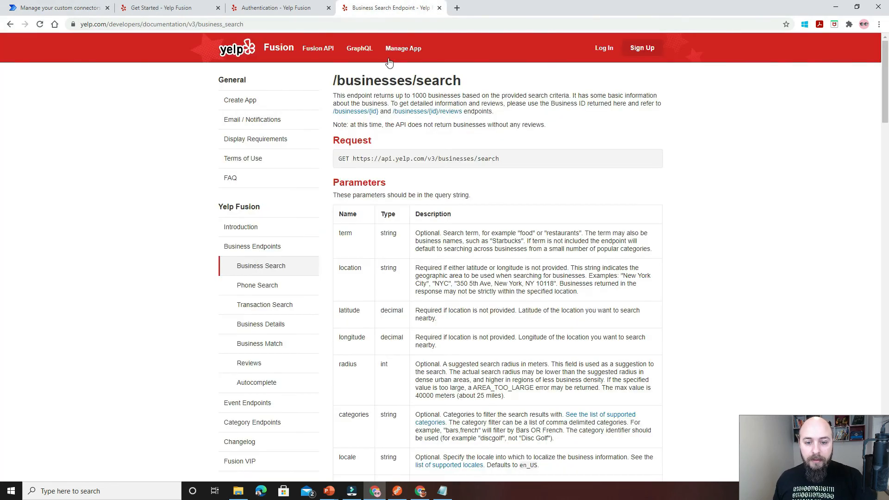
scroll(368, 244, down, 2)
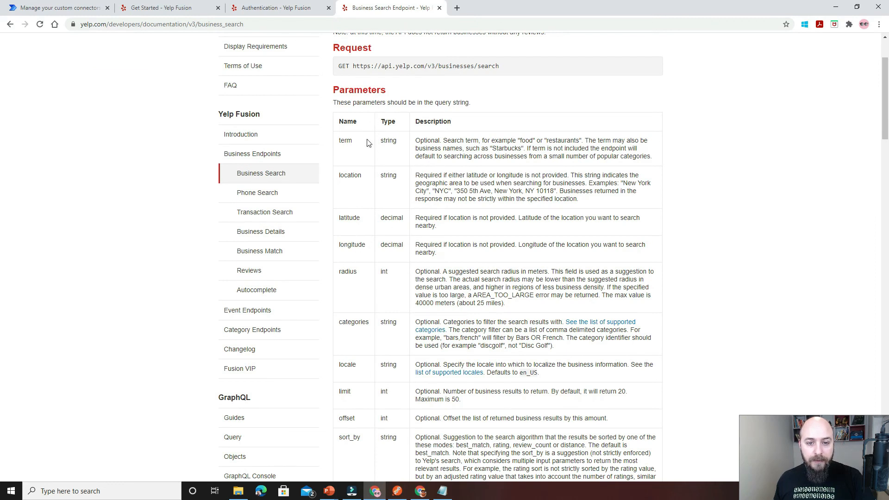
double_click(345, 140)
double_click(345, 175)
double_click(350, 218)
double_click(352, 245)
scroll(375, 306, down, 5)
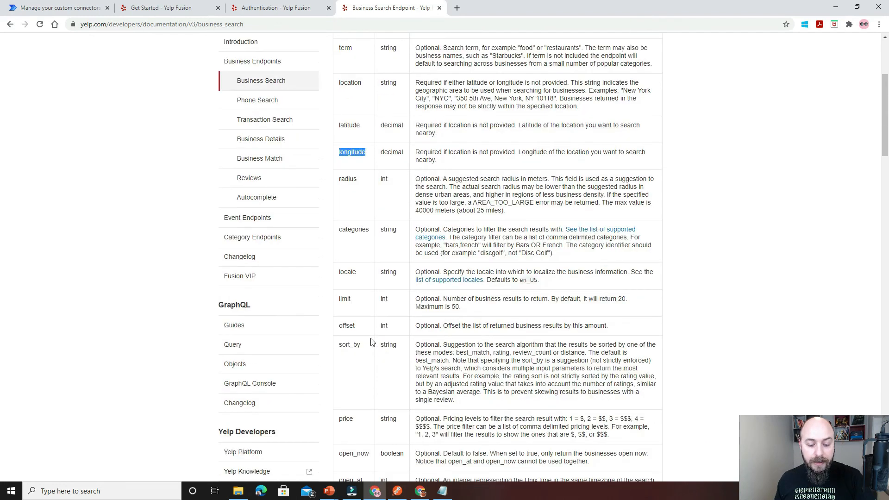
scroll(370, 342, down, 1)
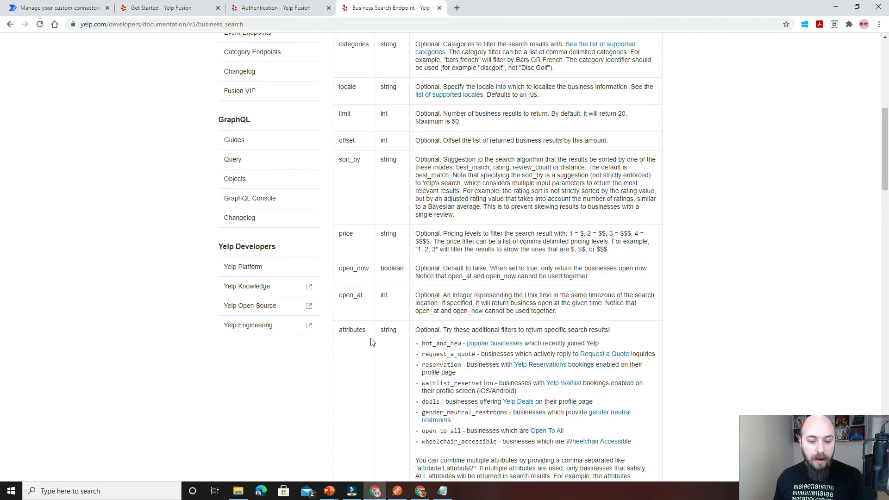
scroll(353, 245, down, 2)
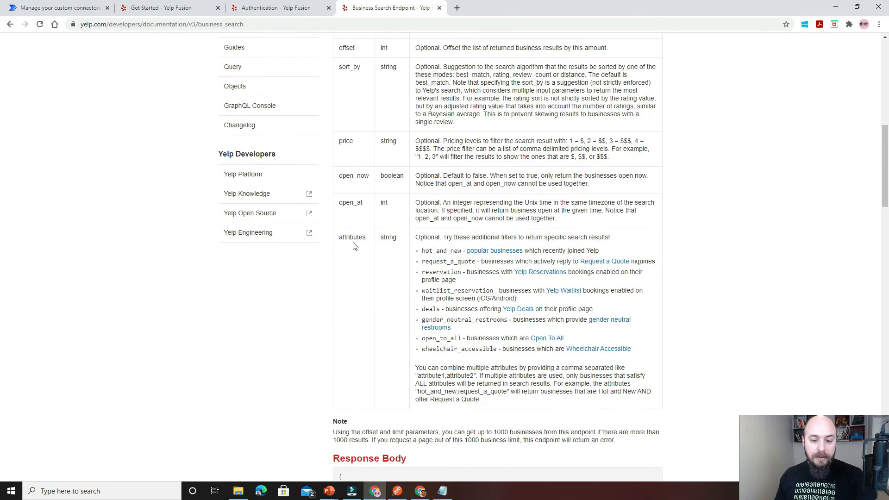
scroll(363, 250, up, 4)
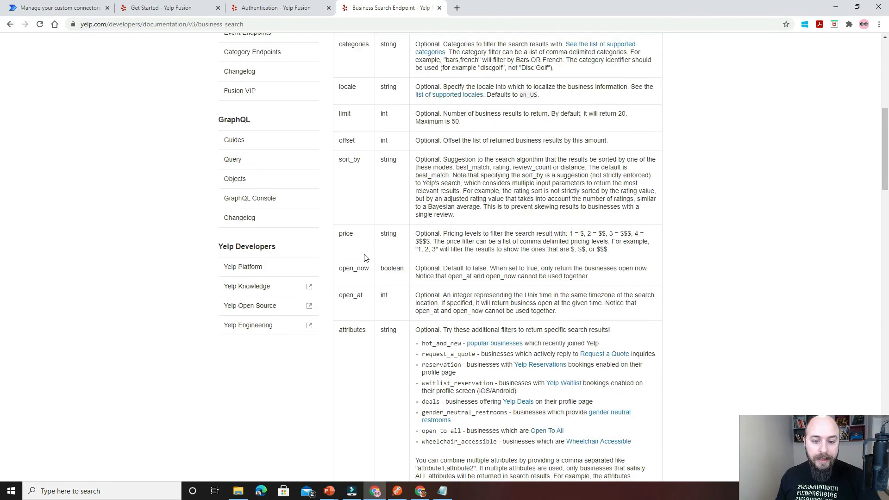
scroll(364, 257, up, 1)
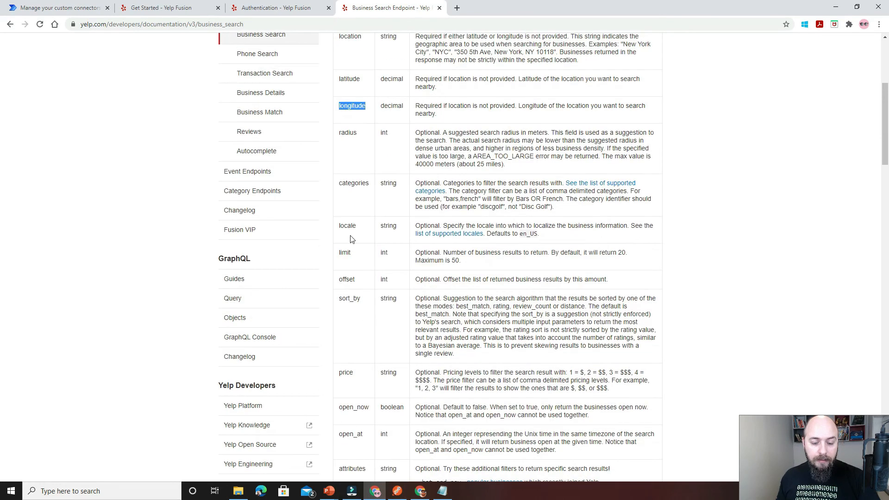
double_click(352, 184)
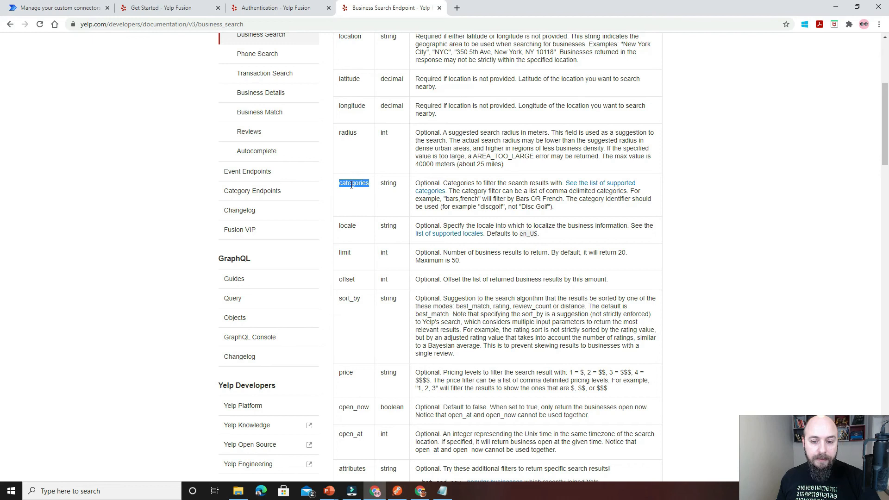
scroll(354, 199, up, 3)
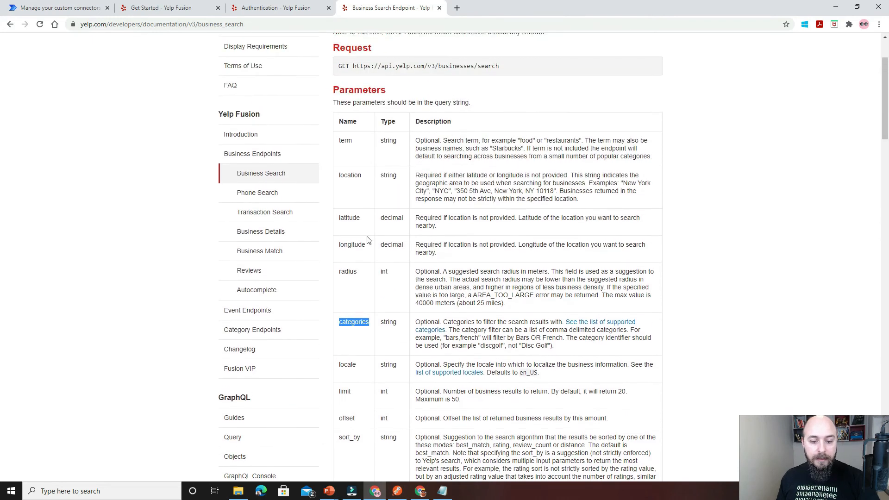
double_click(354, 271)
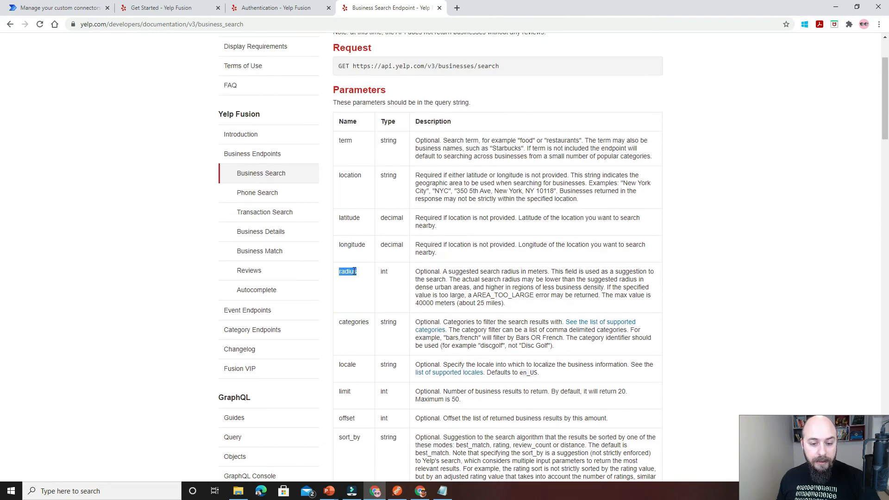
Import the sample GET request into the SearchBusinesses action and bring up its query parameters.
click(88, 8)
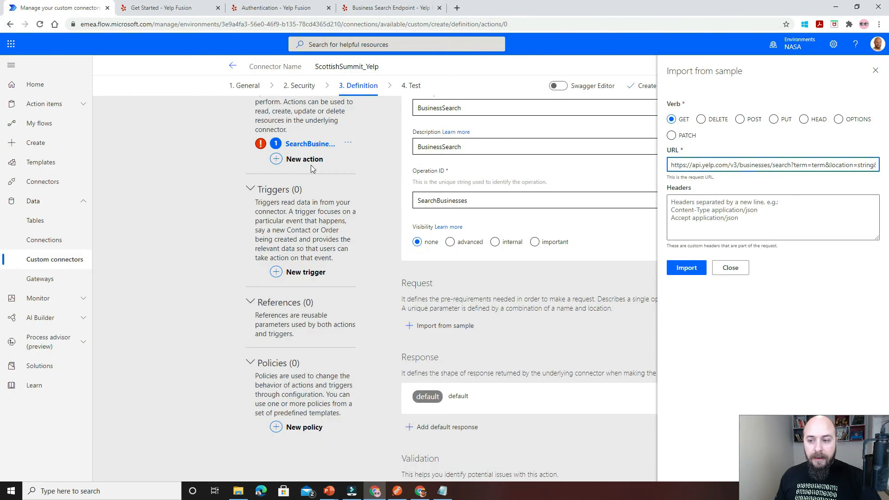
click(671, 270)
scroll(546, 279, down, 4)
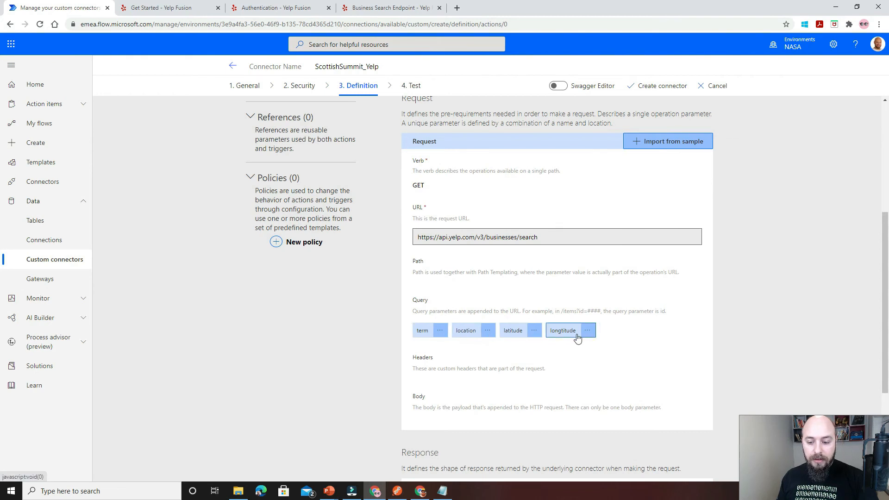
Make the term query parameter required and return to the action definition.
click(442, 335)
click(436, 345)
click(417, 331)
scroll(580, 316, down, 2)
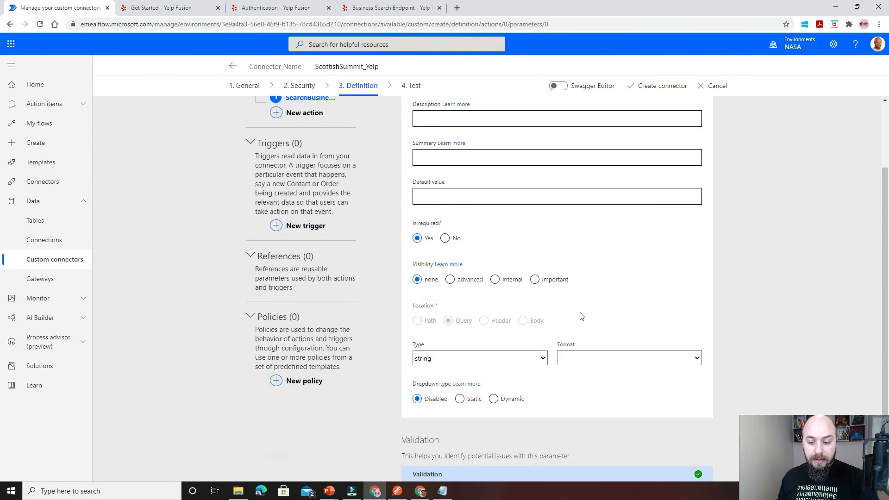
scroll(557, 336, down, 1)
scroll(556, 336, up, 3)
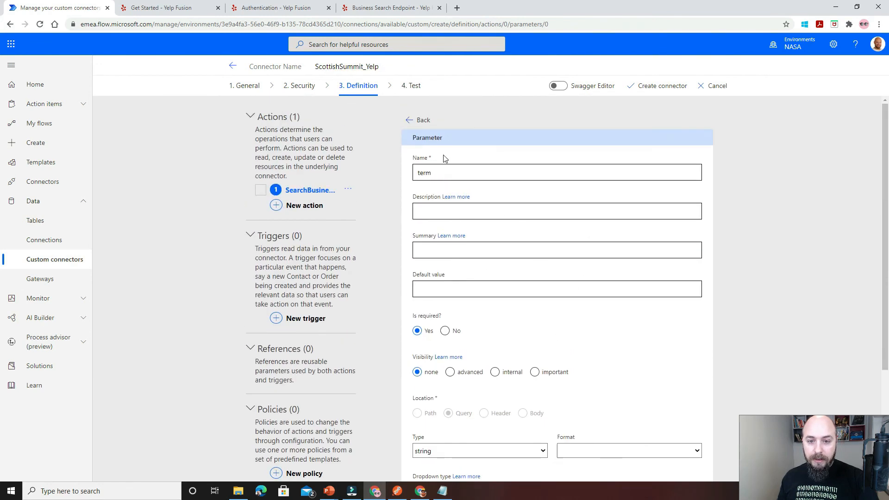
click(412, 121)
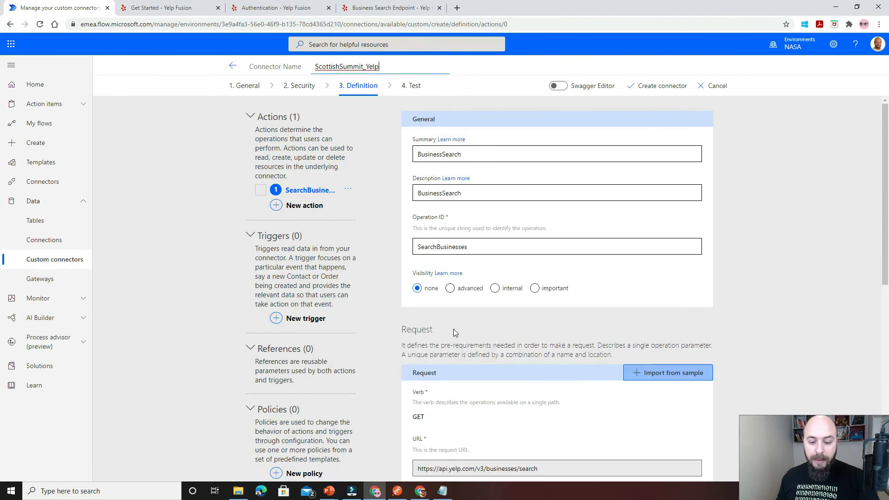
Make the location query parameter required and return to the action definition.
scroll(454, 329, down, 4)
click(490, 379)
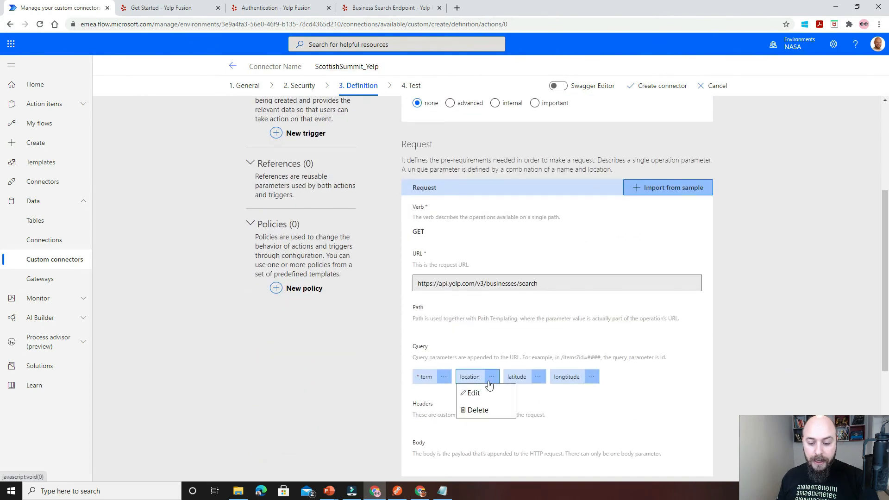
click(478, 393)
click(418, 284)
scroll(470, 288, up, 1)
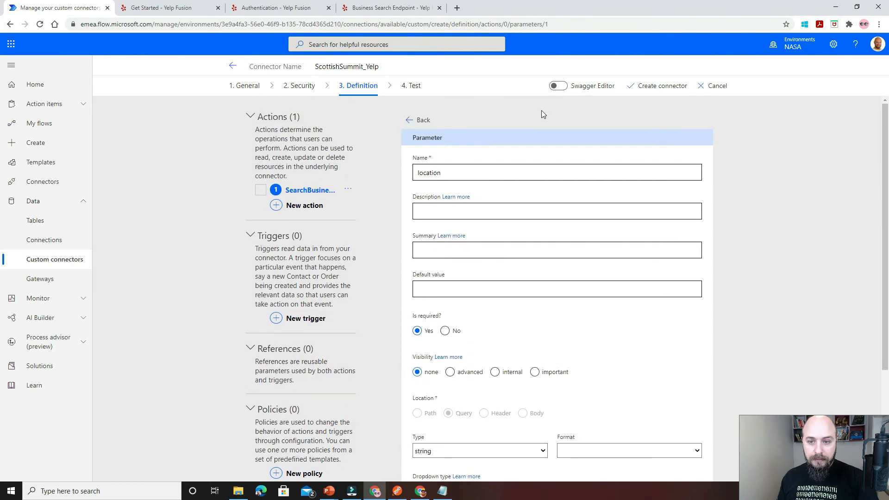
click(422, 120)
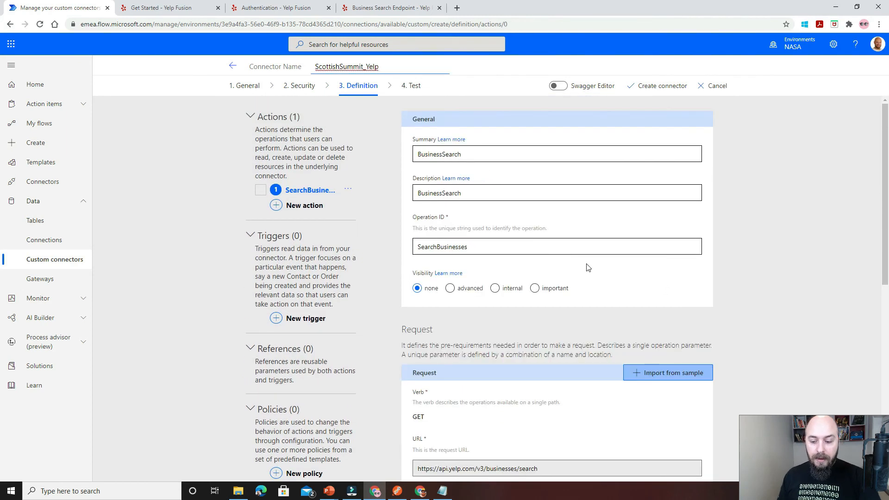
Open the sample import for the default response of the SearchBusinesses action.
scroll(588, 265, down, 1)
scroll(588, 267, down, 5)
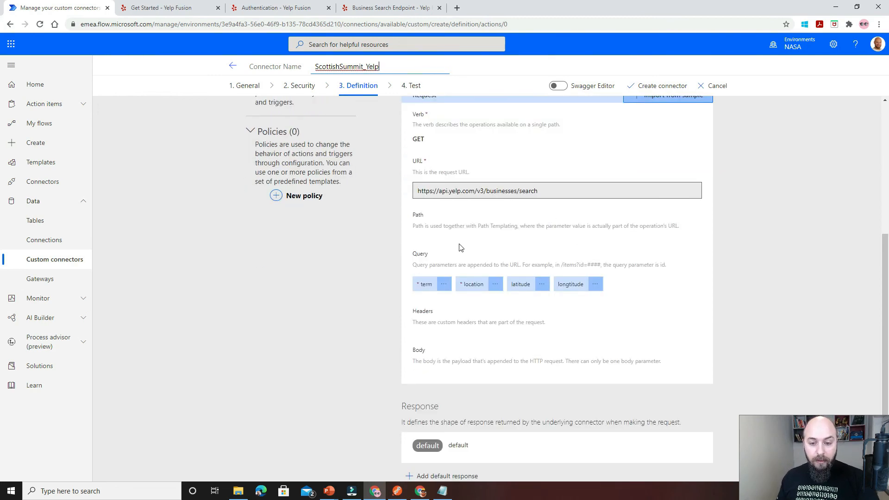
scroll(466, 237, up, 1)
scroll(464, 240, down, 1)
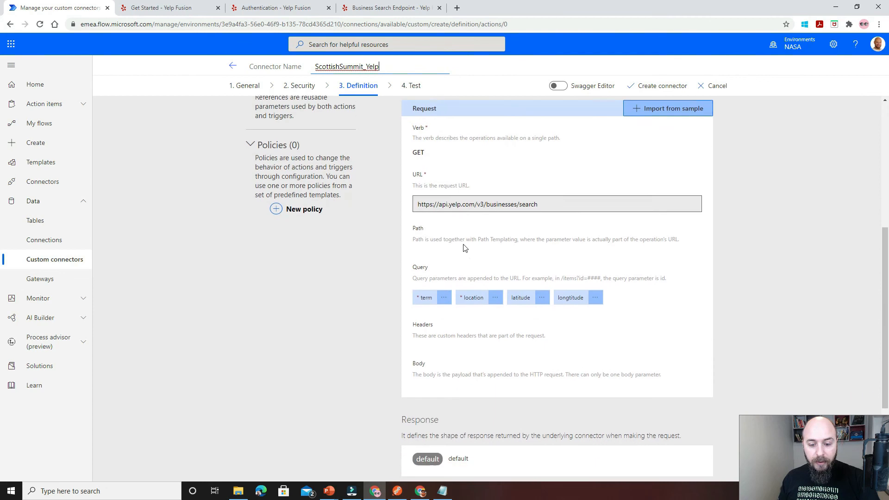
scroll(465, 249, up, 1)
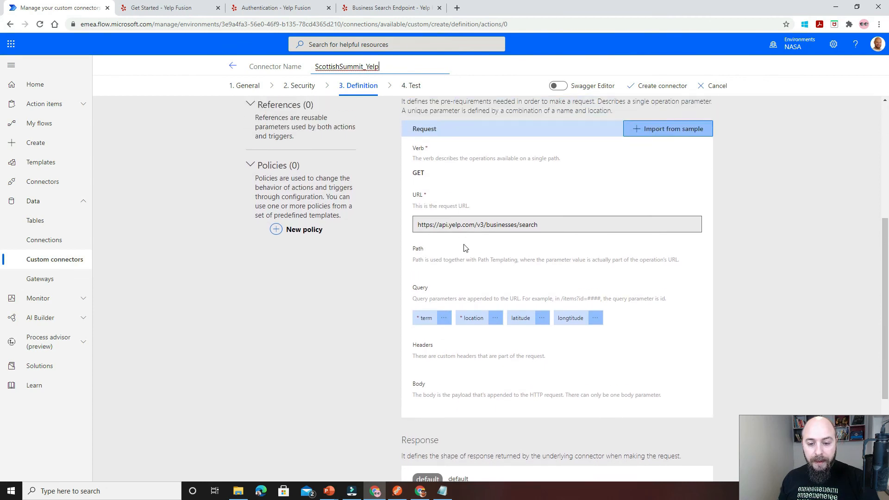
scroll(465, 248, down, 1)
scroll(465, 249, down, 3)
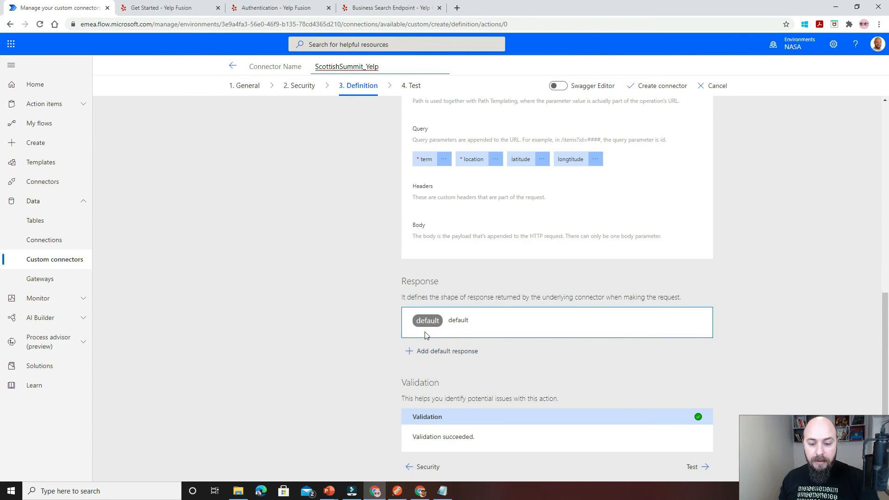
click(427, 351)
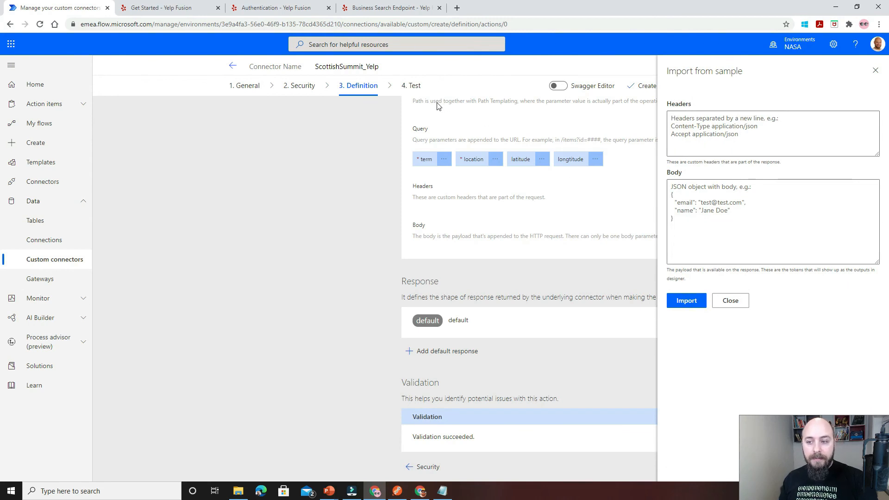
Import the Business Search sample response JSON, without its comment line, as the body of the default response.
click(388, 9)
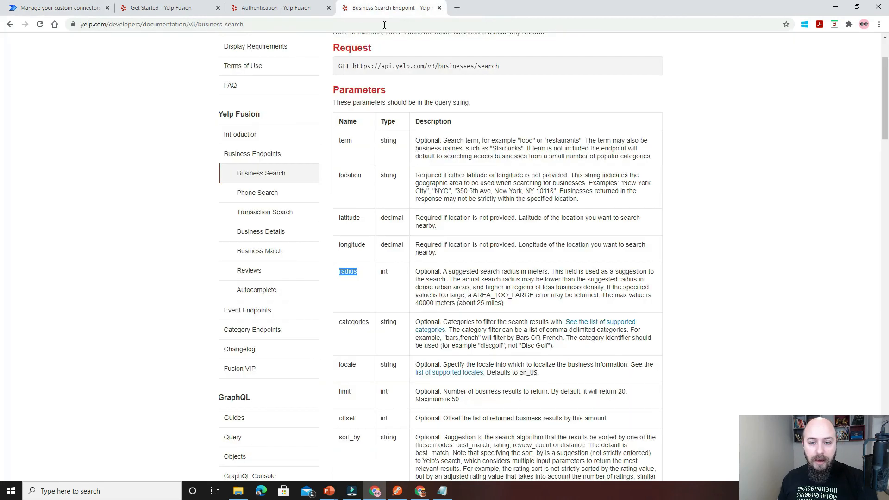
scroll(426, 227, down, 15)
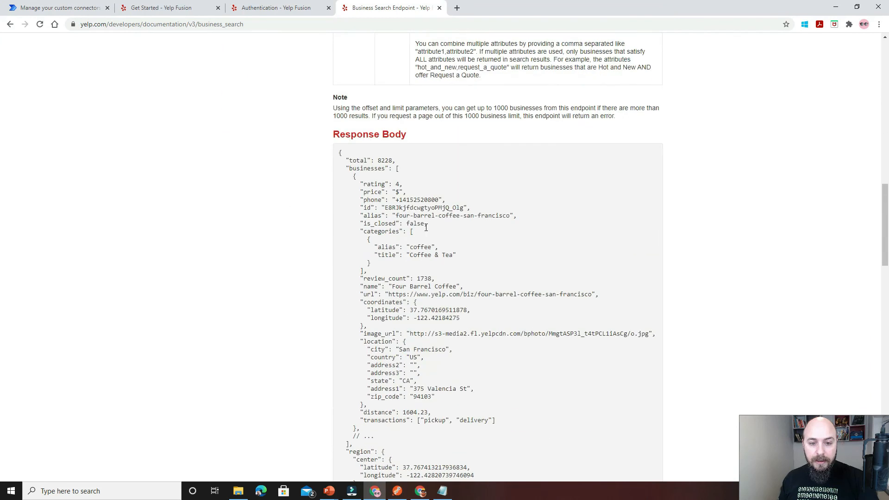
scroll(426, 228, down, 1)
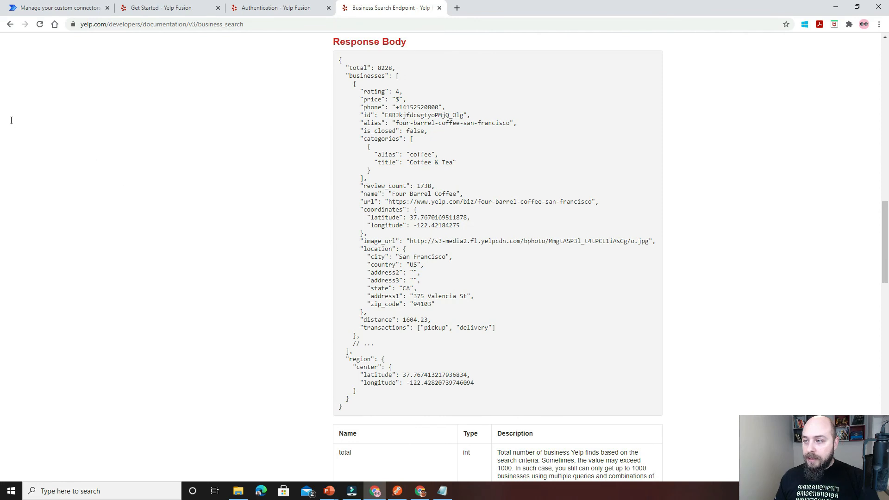
key(alt+Tab)
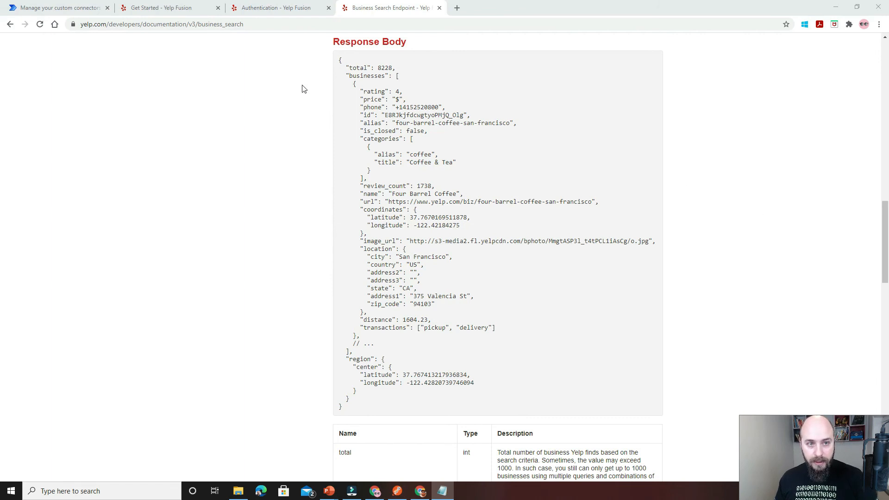
click(74, 8)
click(687, 195)
key(ctrl+v)
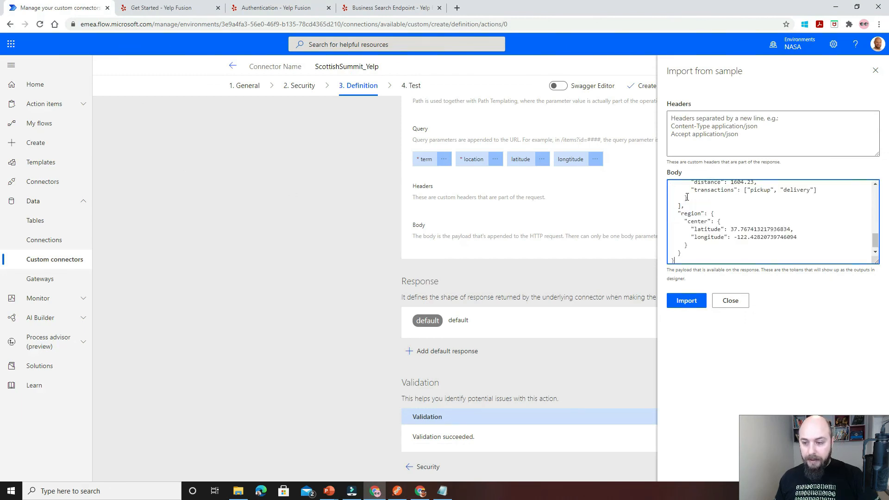
click(685, 301)
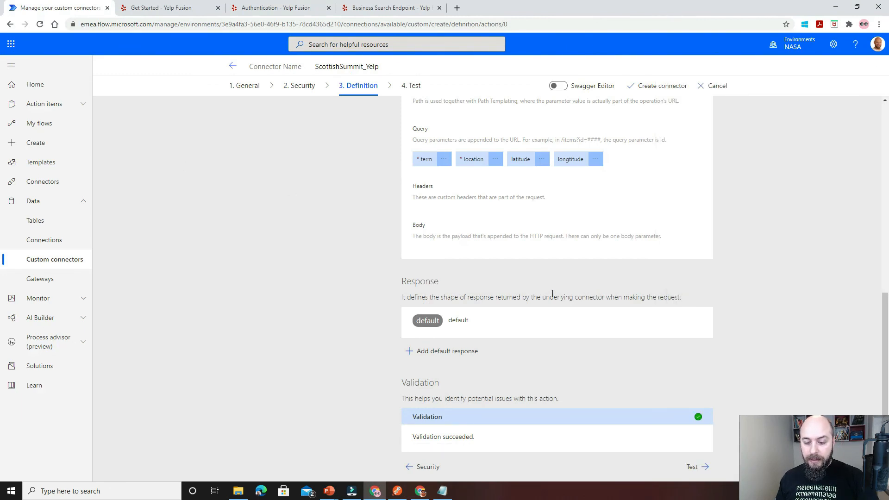
Check the body fields of the default response and return to the action definition.
click(433, 323)
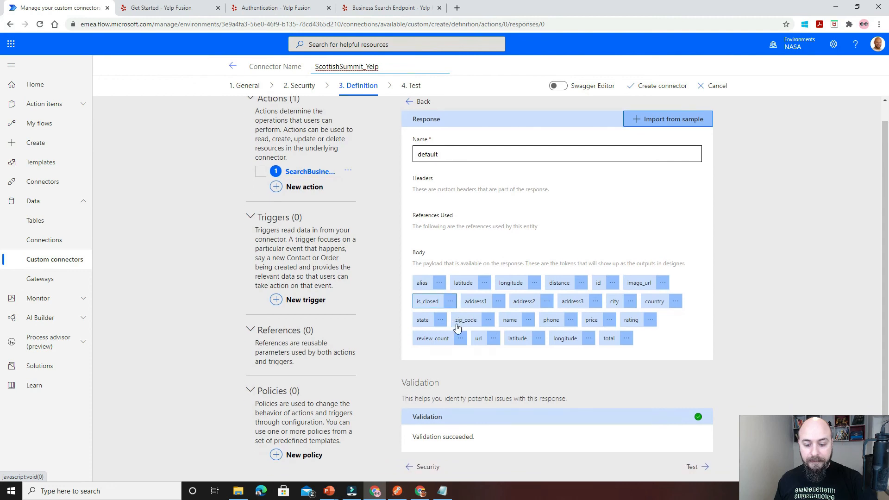
click(409, 122)
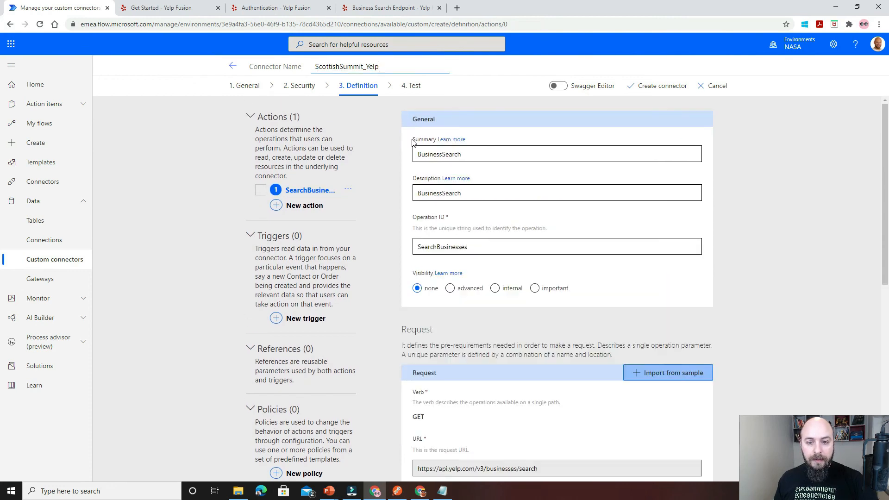
scroll(434, 252, down, 7)
scroll(434, 252, down, 1)
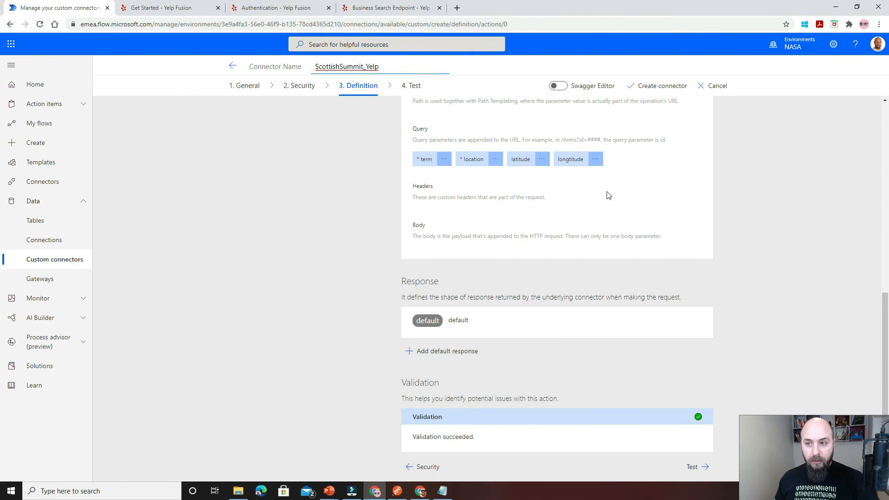
Create the ScottishSummit_Yelp connector and go to its test stage.
click(648, 90)
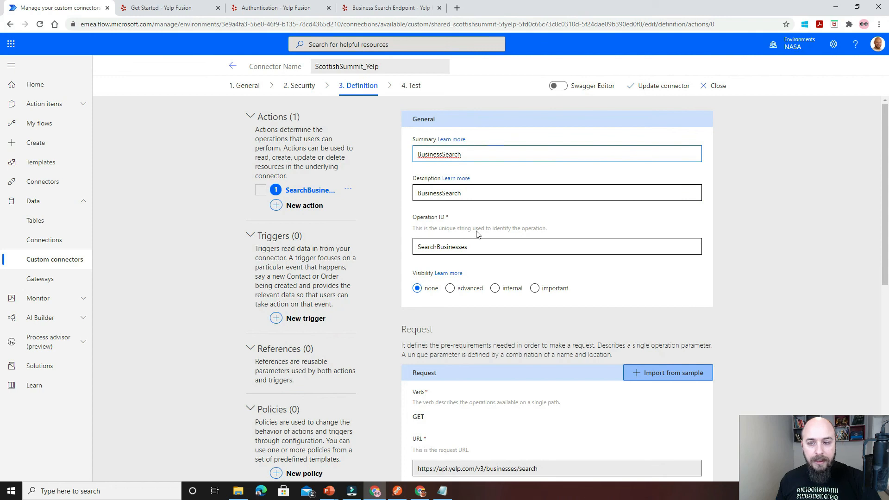
scroll(477, 234, down, 10)
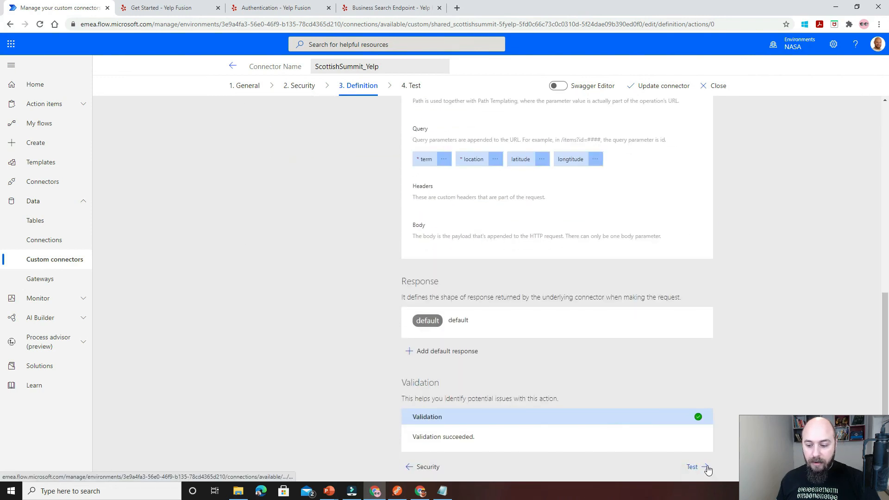
click(692, 467)
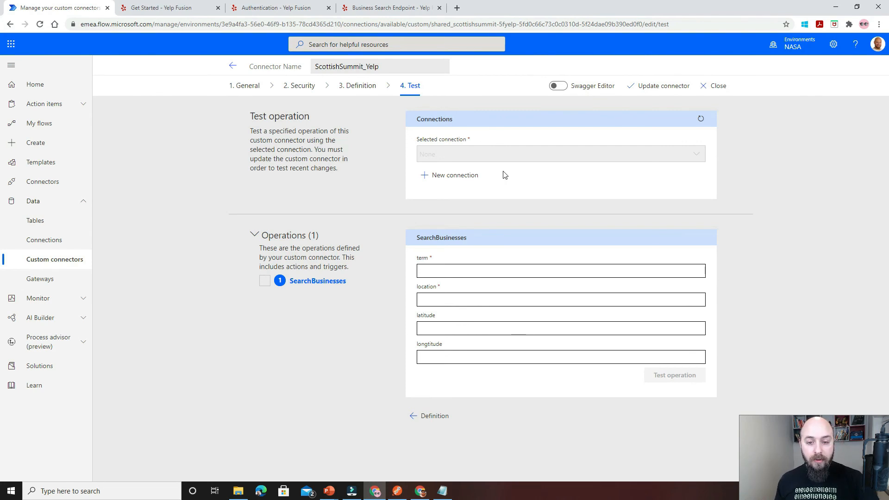
Create a new ScottishSummit_Yelp connection with the API key, checking the Bearer API_KEY format in the Yelp authentication documentation.
click(463, 180)
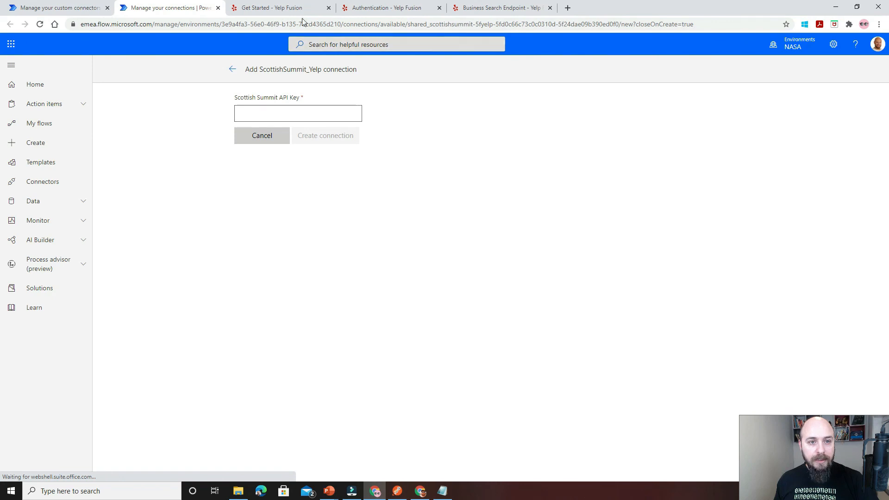
click(380, 8)
double_click(604, 277)
double_click(631, 278)
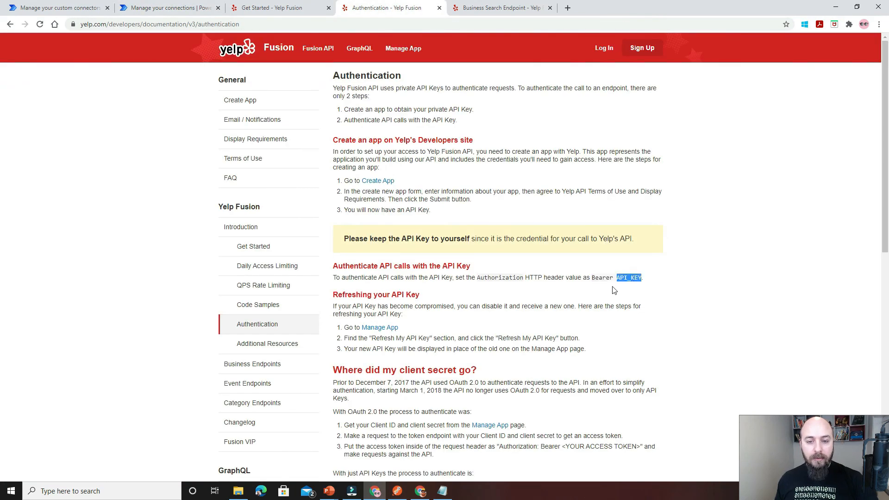
click(150, 10)
click(31, 355)
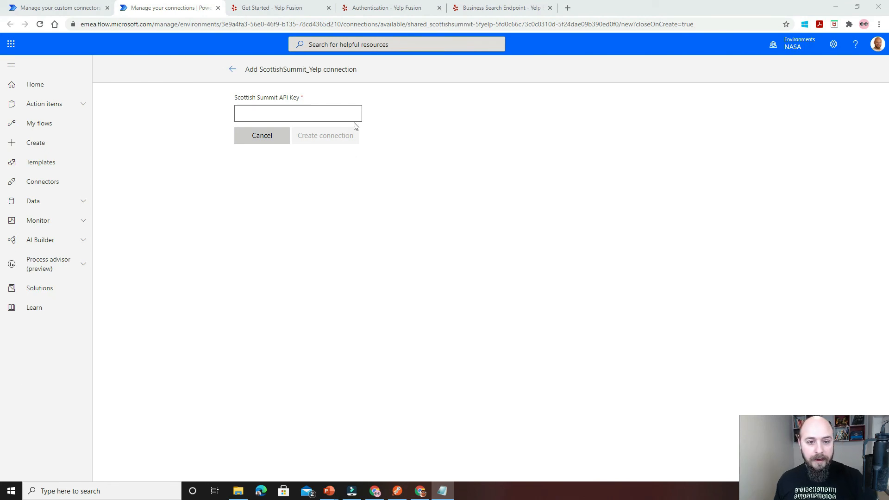
click(331, 117)
key(ctrl+v)
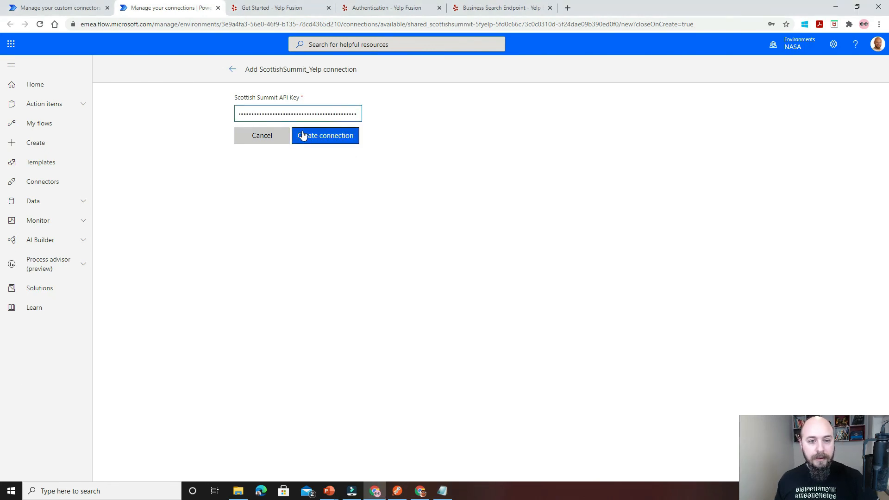
click(313, 135)
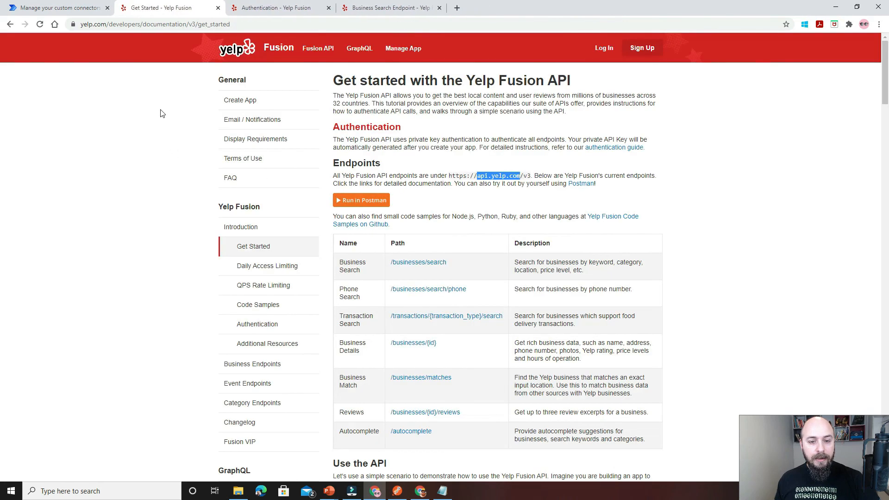
Refresh the connector's available connections and test SearchBusinesses with term Burgers and location Oslo.
click(60, 8)
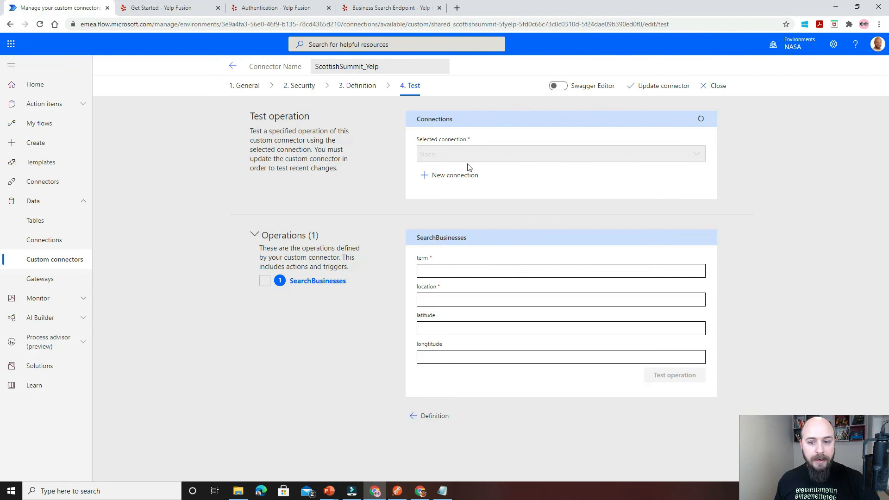
click(701, 119)
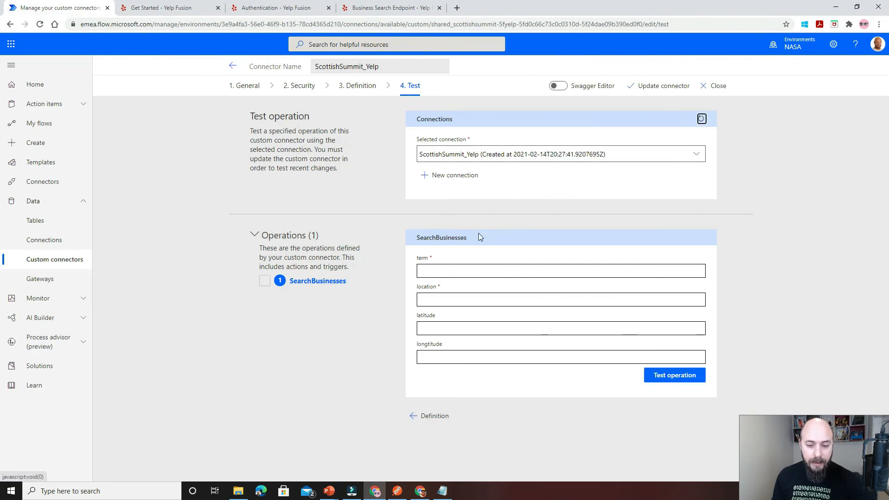
click(463, 270)
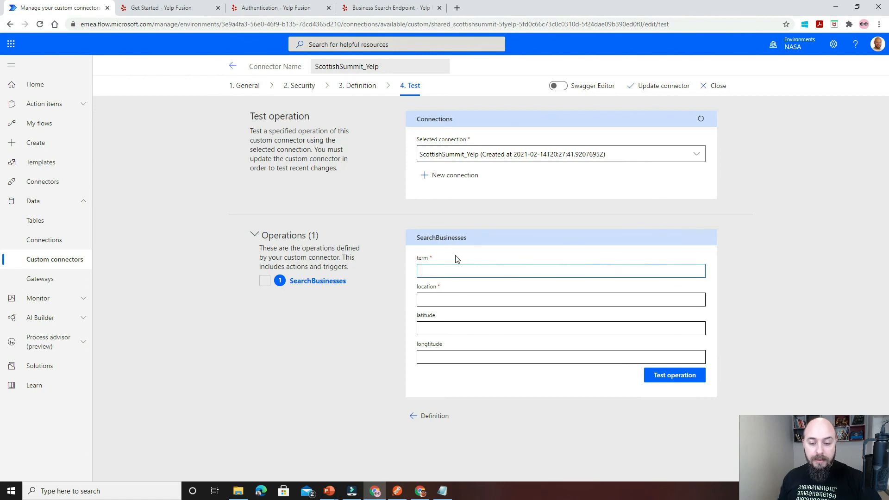
click(447, 274)
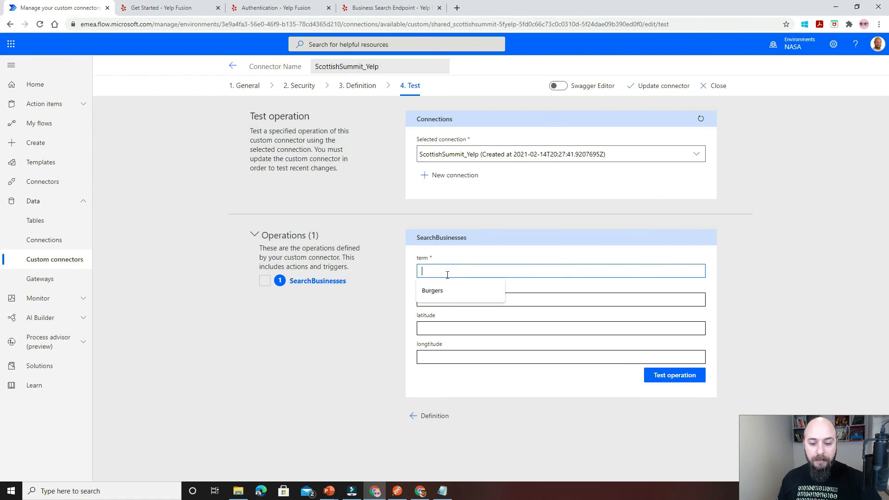
click(438, 291)
click(443, 299)
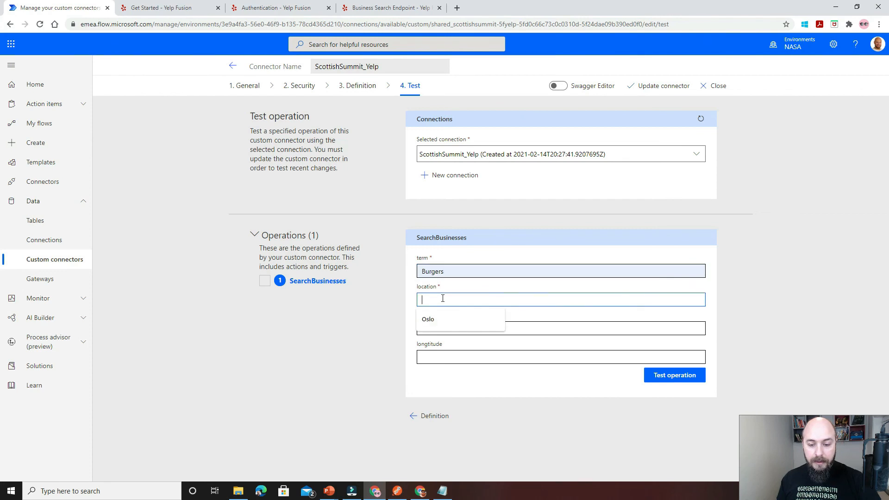
click(445, 318)
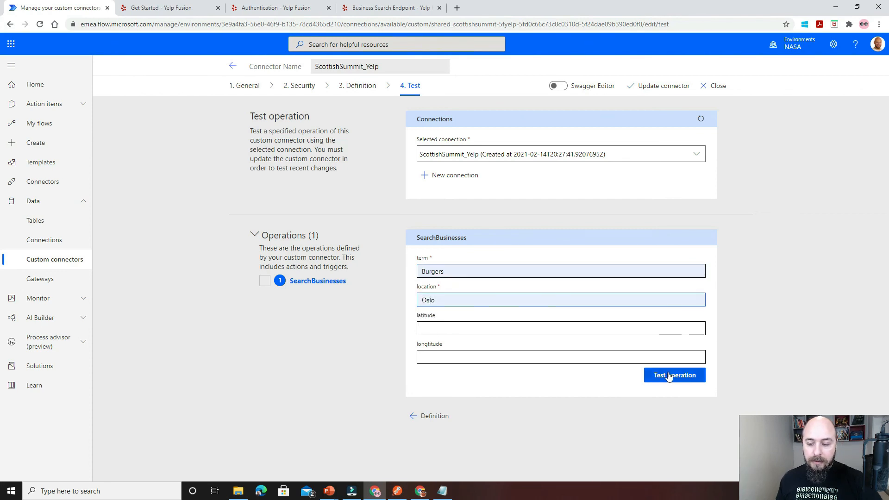
click(695, 375)
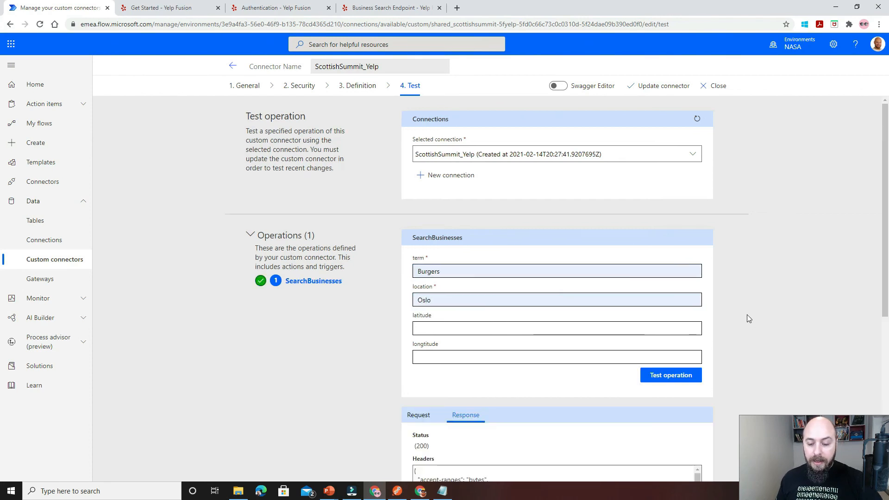
Examine the test response's status, headers and the business entries in its body.
scroll(746, 315, down, 4)
scroll(669, 308, down, 3)
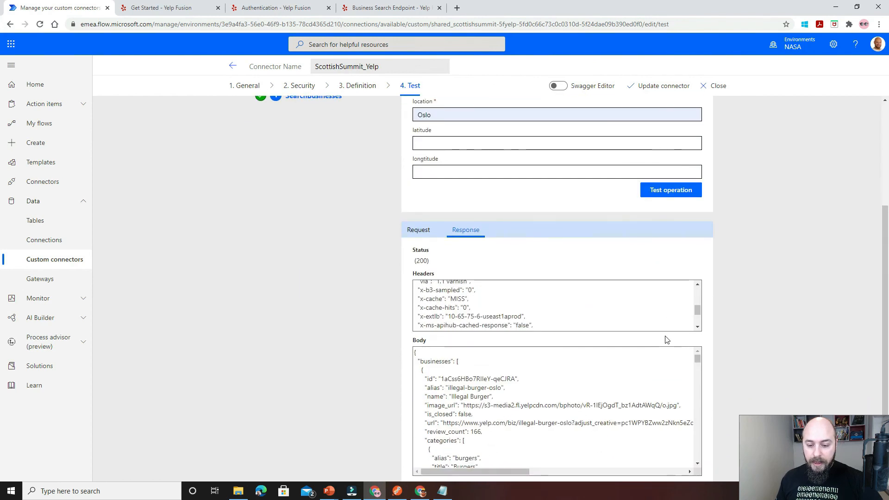
scroll(665, 337, down, 2)
scroll(639, 283, down, 2)
scroll(630, 284, up, 2)
scroll(631, 284, down, 5)
scroll(631, 284, down, 6)
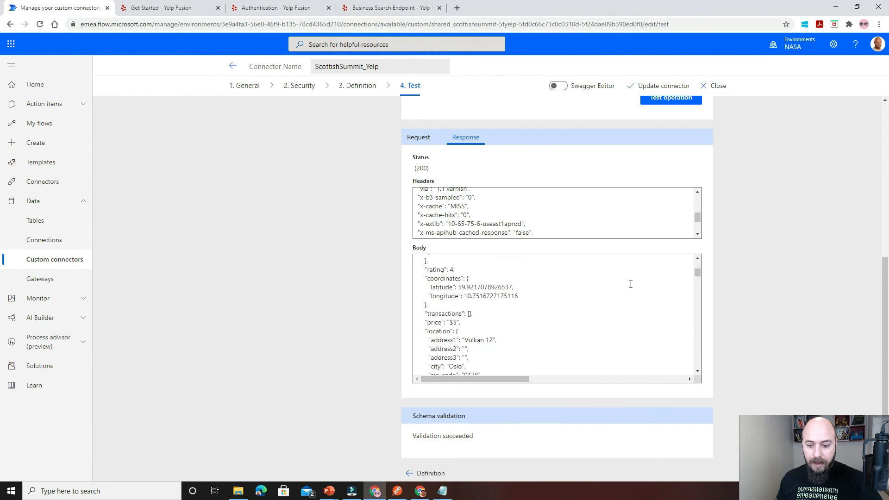
scroll(637, 316, down, 8)
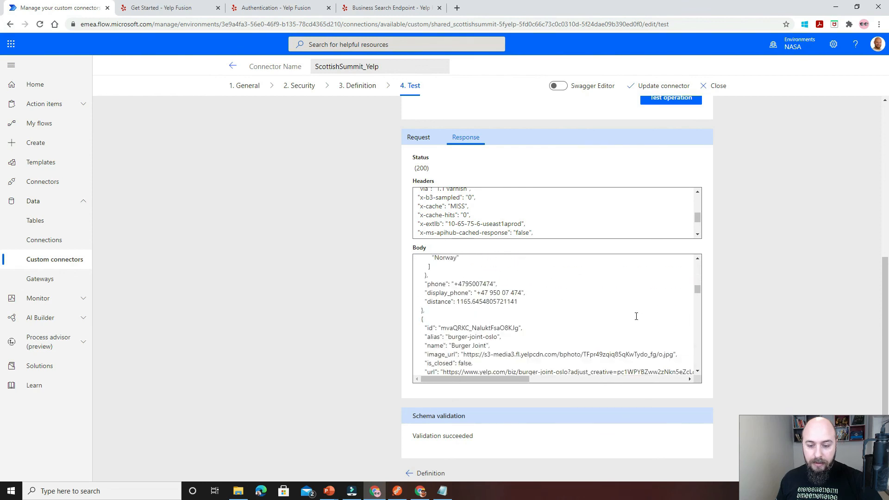
scroll(636, 316, up, 5)
scroll(636, 311, down, 8)
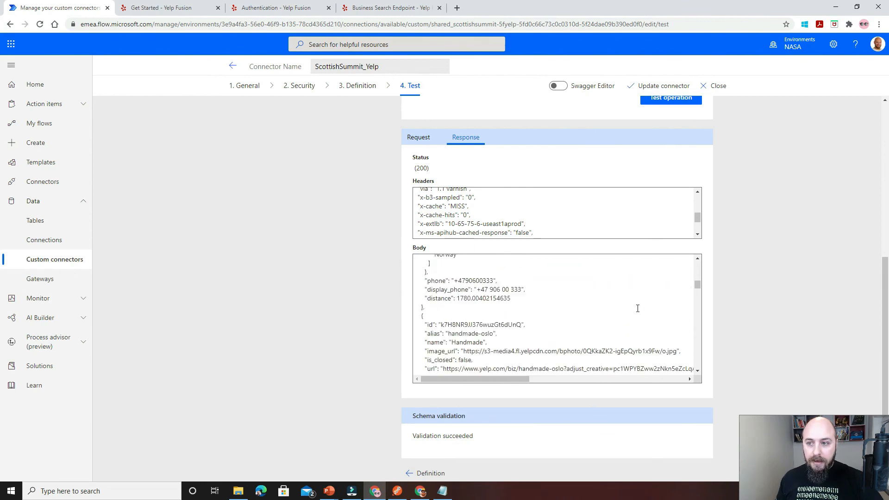
Update the custom connector and open the page for creating a new flow.
click(649, 87)
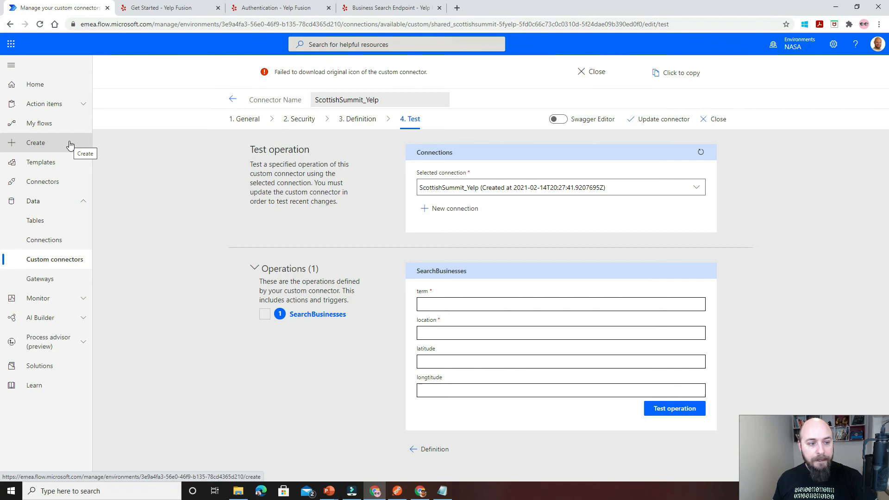
click(70, 144)
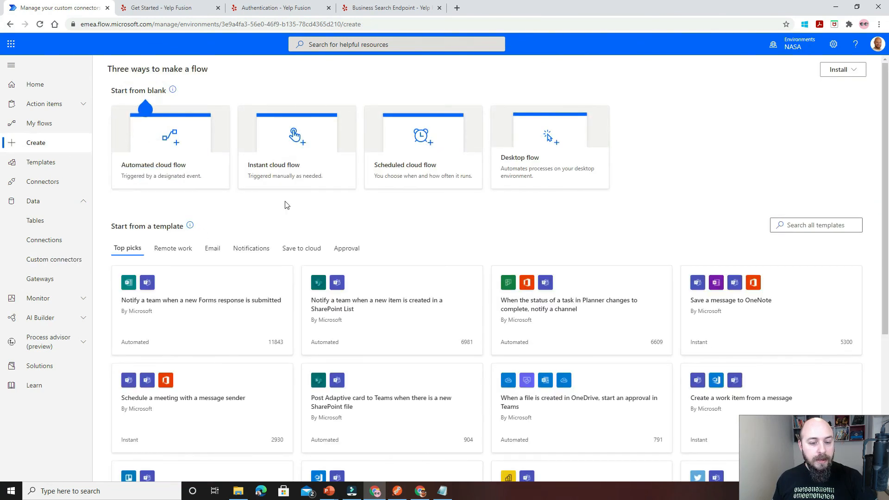
Create an instant cloud flow named Search Businesses with Yelp that uses the Manually trigger a flow trigger.
click(261, 168)
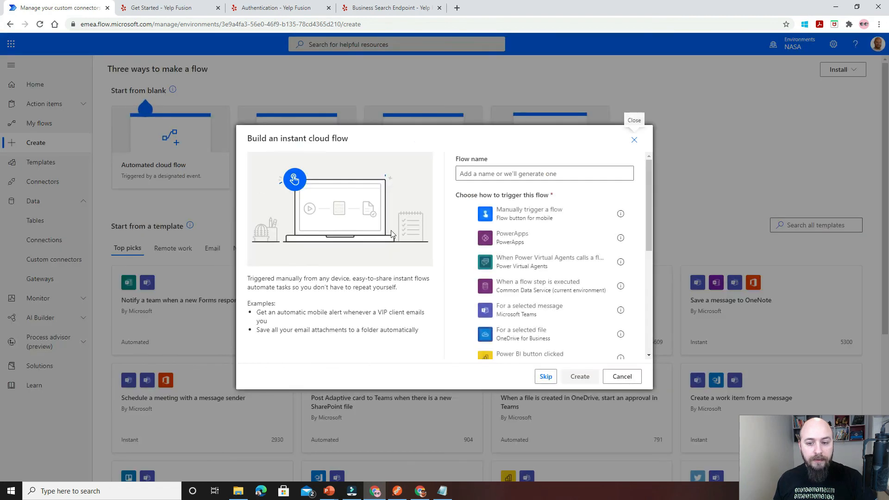
click(519, 215)
click(503, 174)
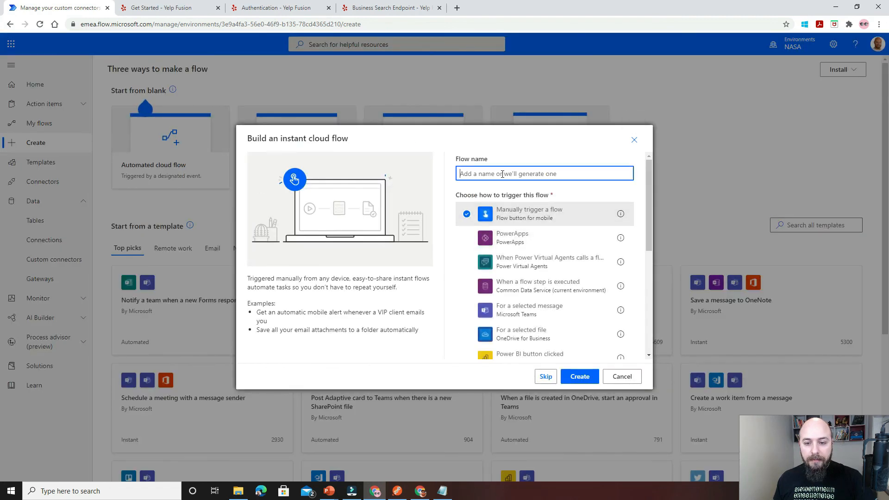
text(S)
key(BackSpace)
text(Search Businesses with Yelp)
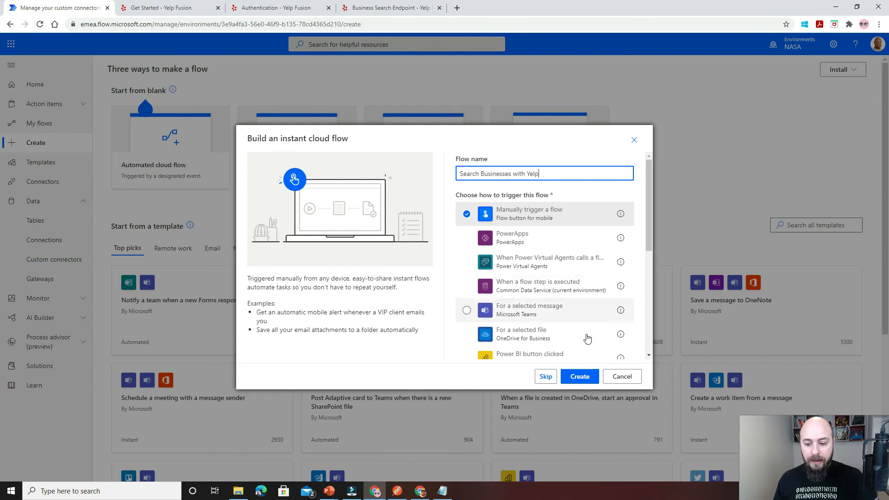
click(581, 376)
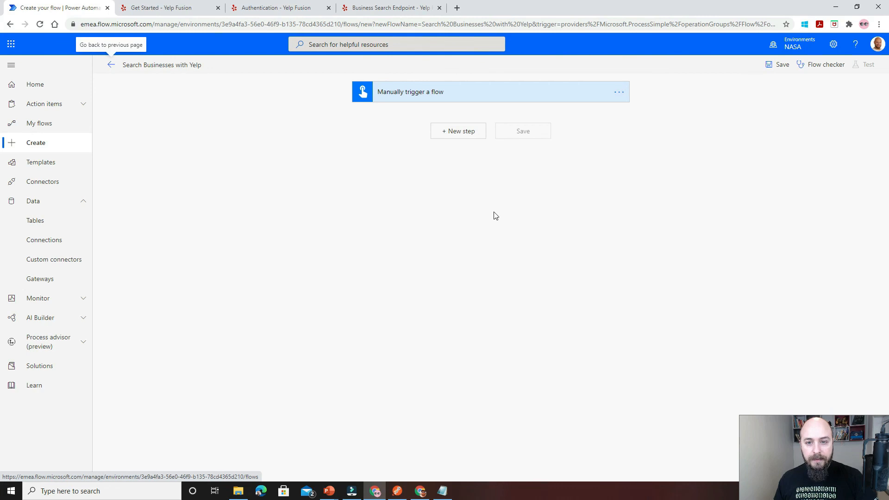
Add a text input named POI to the manual trigger.
click(450, 92)
click(391, 120)
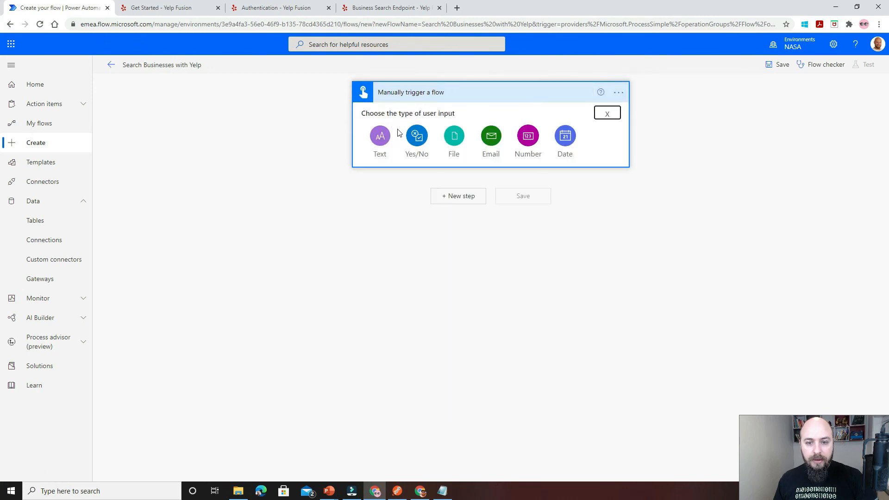
click(387, 140)
double_click(397, 119)
text(POI)
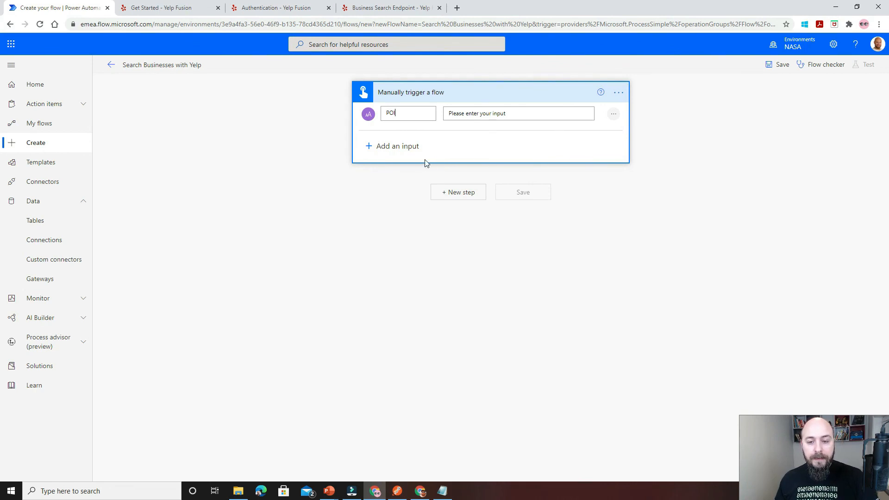
Add the BusinessSearch action from the ScottishSummit_Yelp custom connector after the trigger.
click(447, 195)
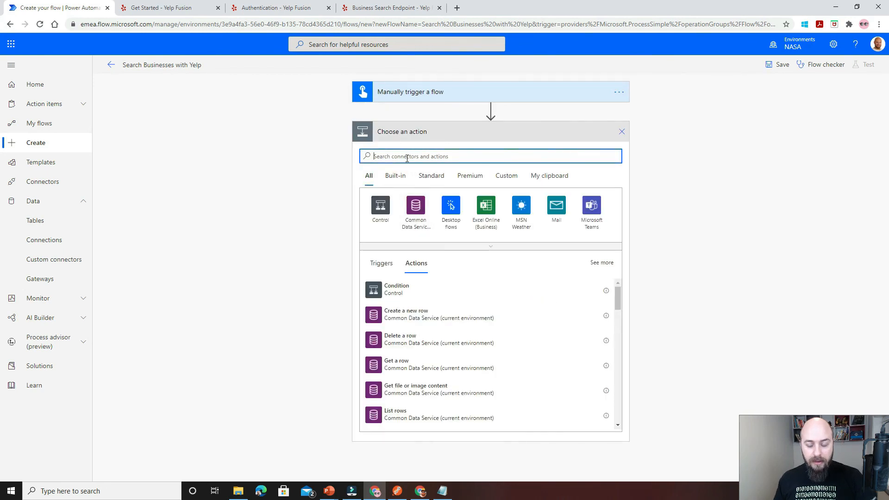
text(scot)
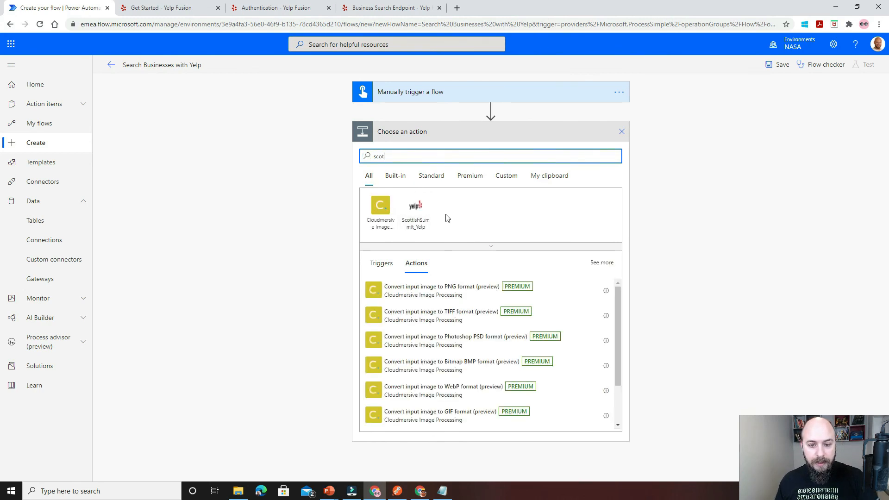
click(417, 211)
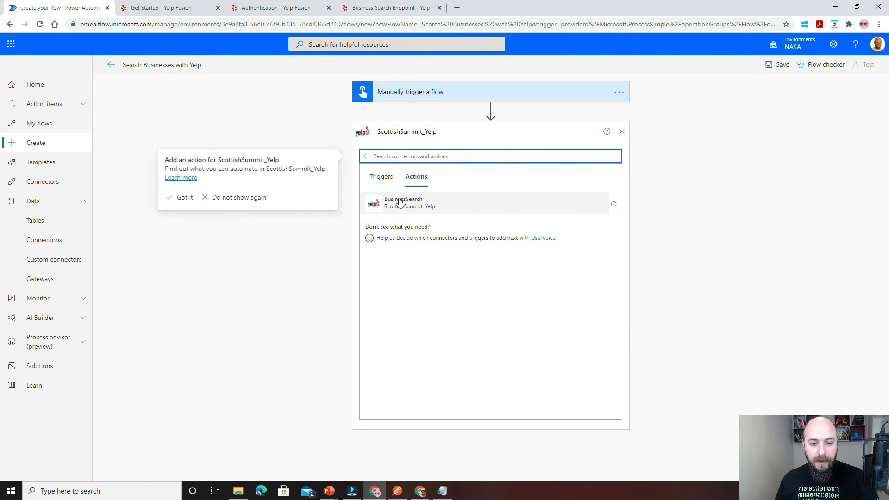
click(381, 176)
click(410, 180)
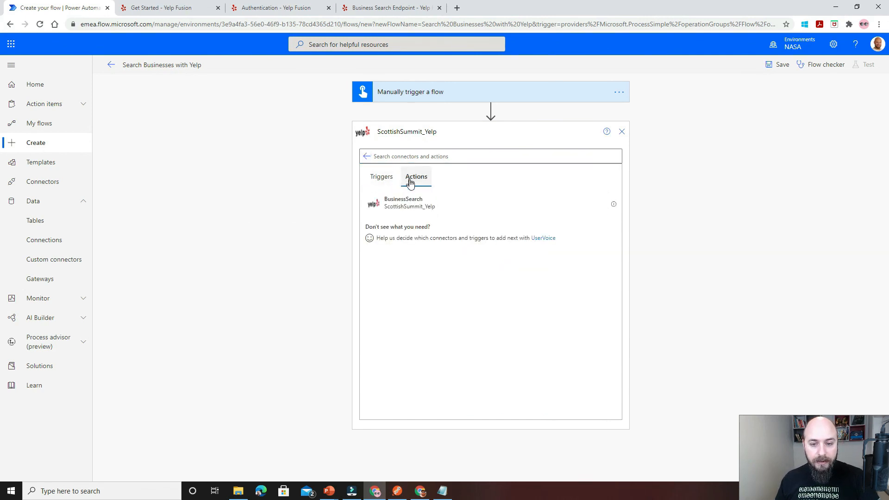
click(415, 208)
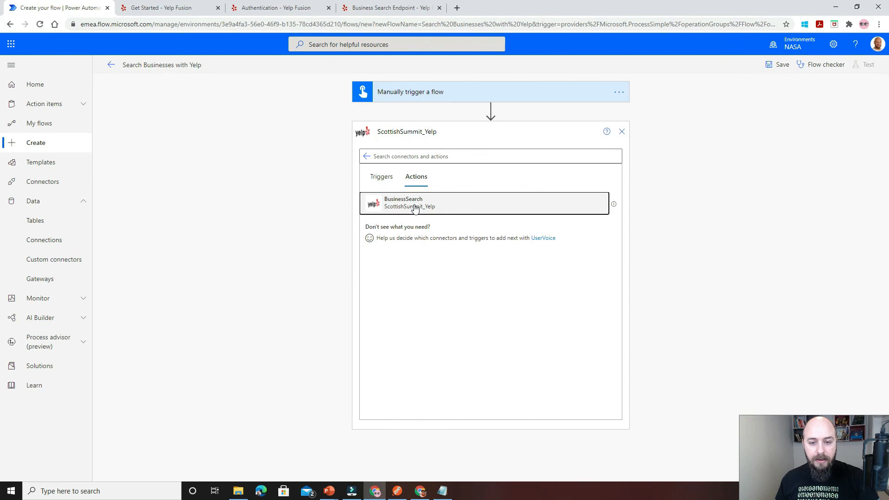
Set the BusinessSearch term to the trigger's POI value and its location to Oslo.
click(438, 153)
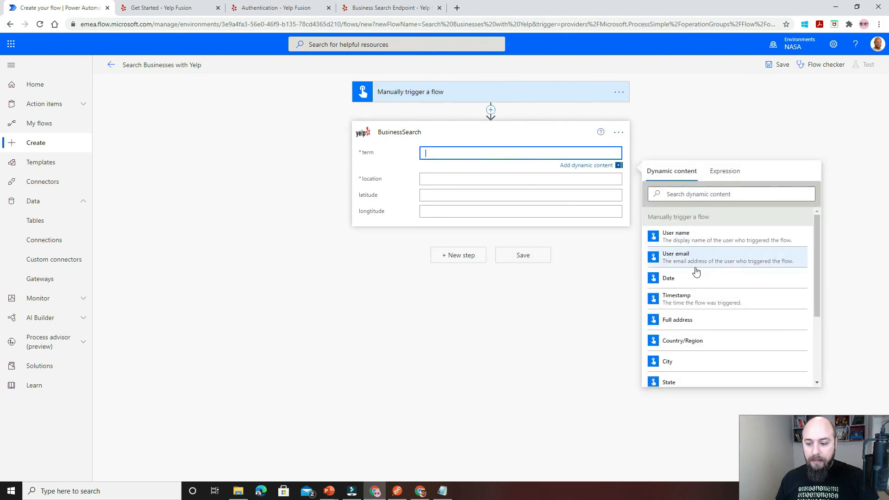
scroll(704, 296, down, 3)
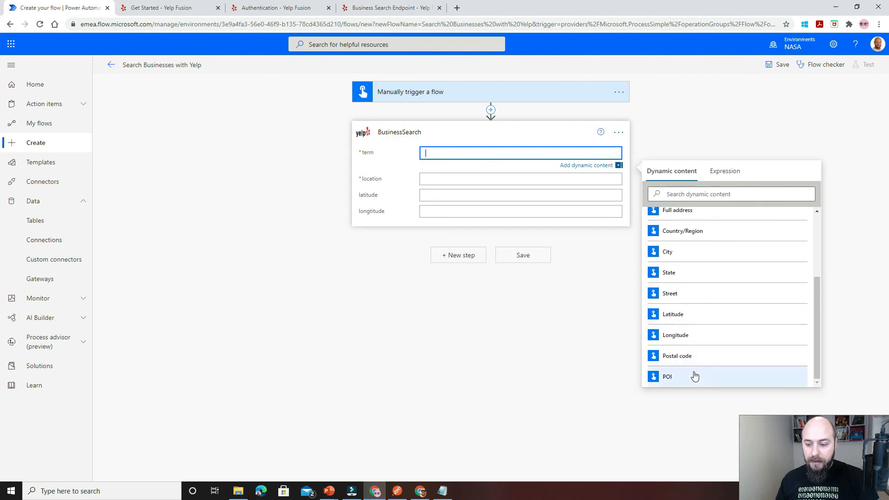
click(694, 377)
click(491, 185)
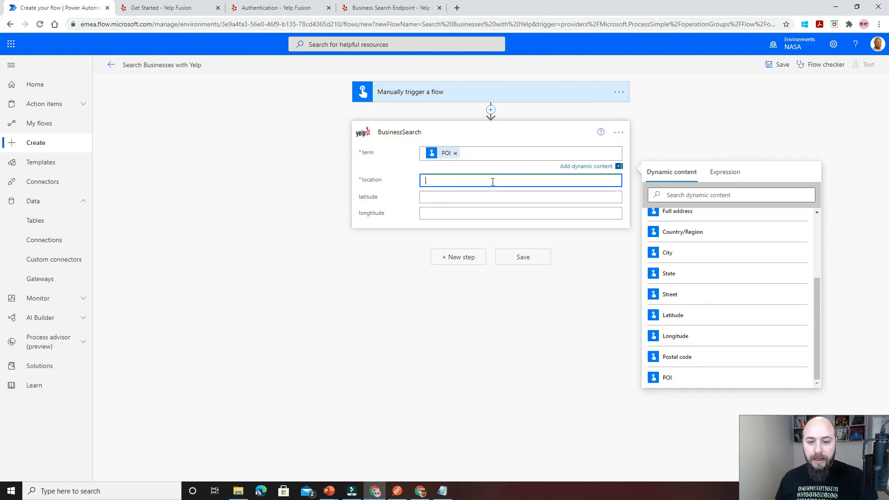
text(Oslo)
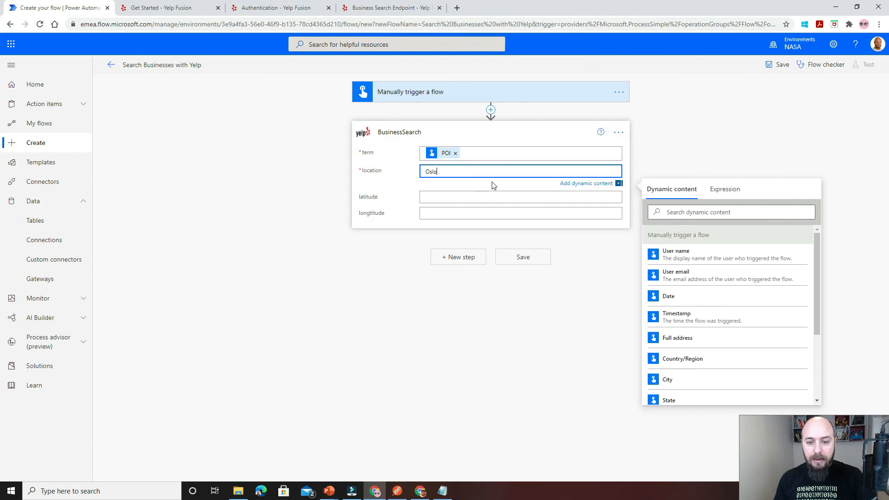
click(564, 134)
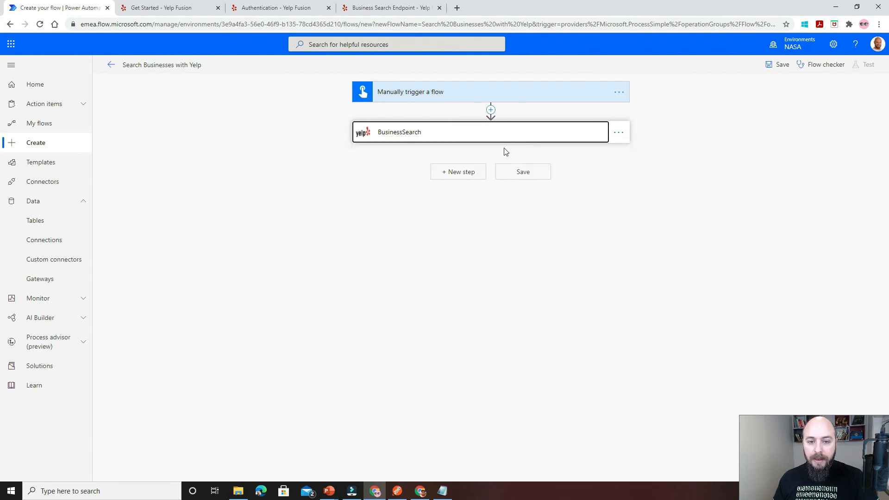
Add a Compose action after BusinessSearch with the businesses output as its input.
click(462, 171)
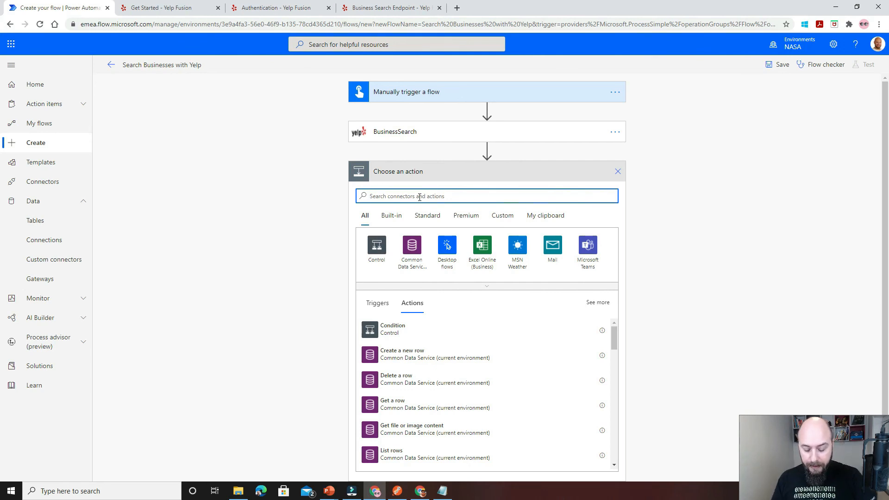
text(compose)
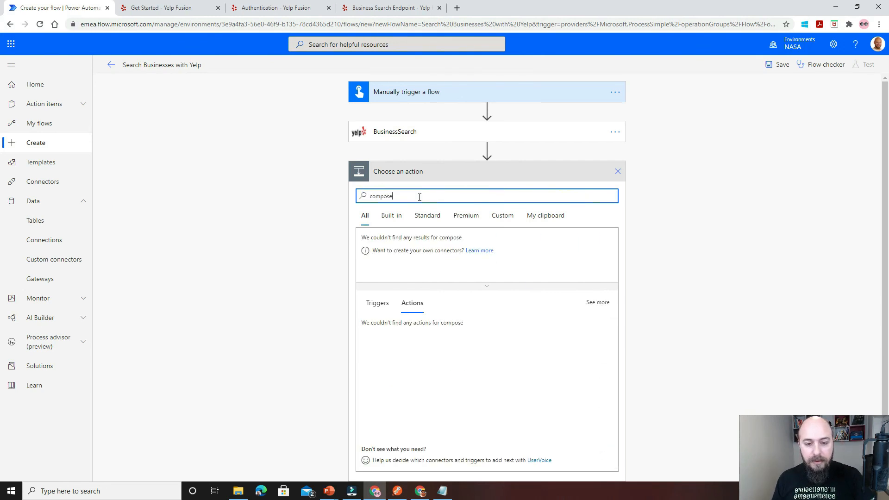
click(386, 330)
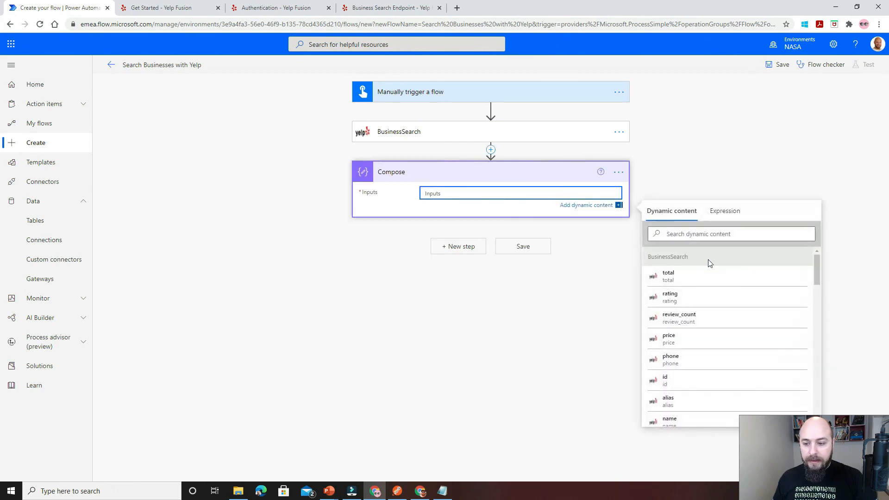
scroll(740, 293, down, 1)
scroll(740, 292, down, 6)
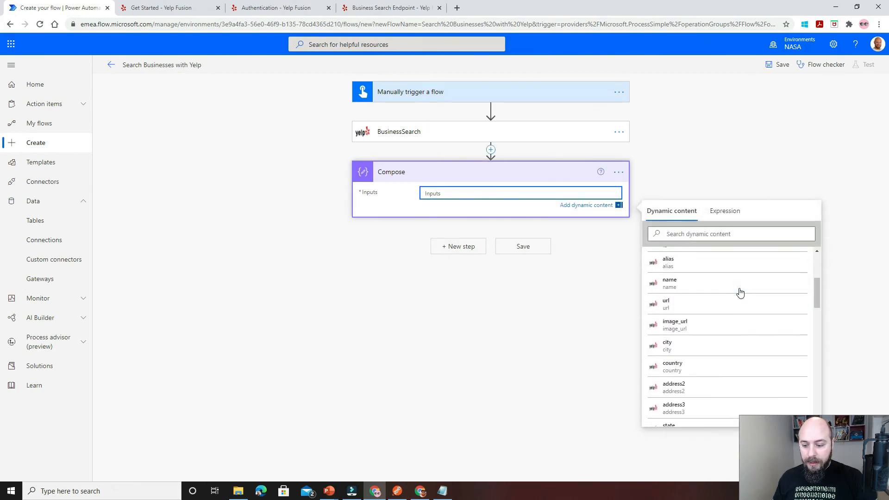
scroll(740, 293, down, 5)
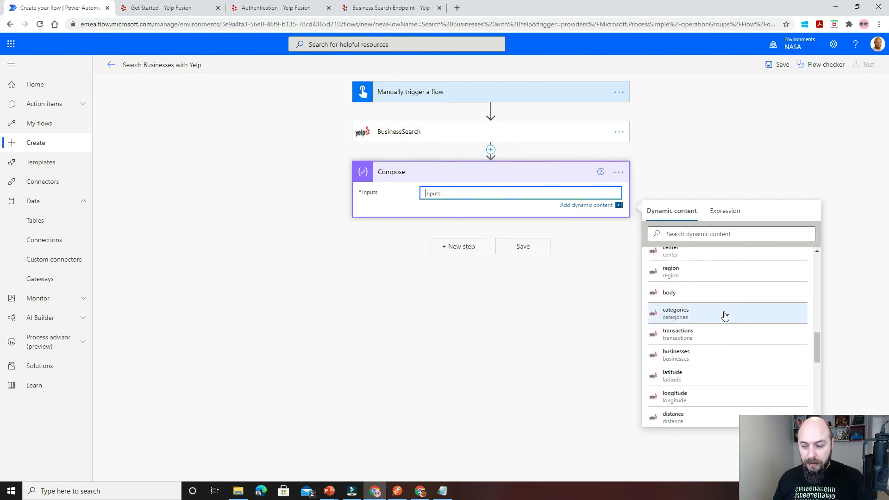
click(700, 355)
Add a second Compose action with the total output of BusinessSearch as its input.
click(461, 249)
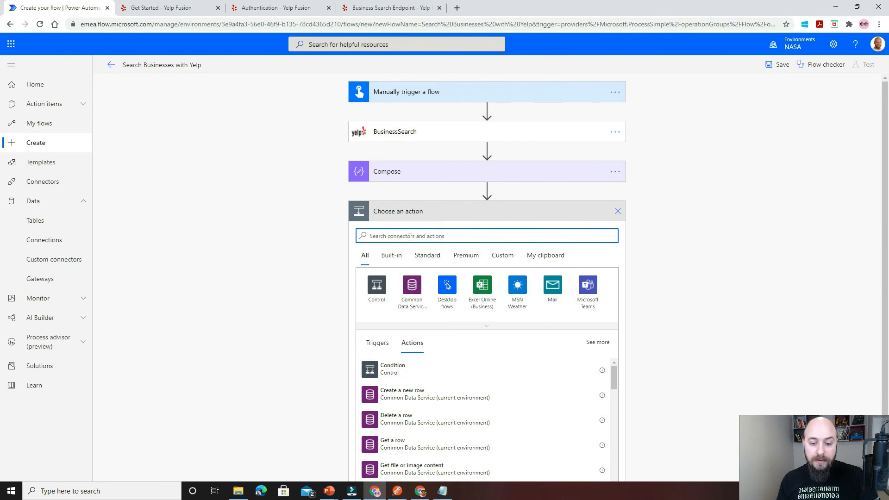
text(comp)
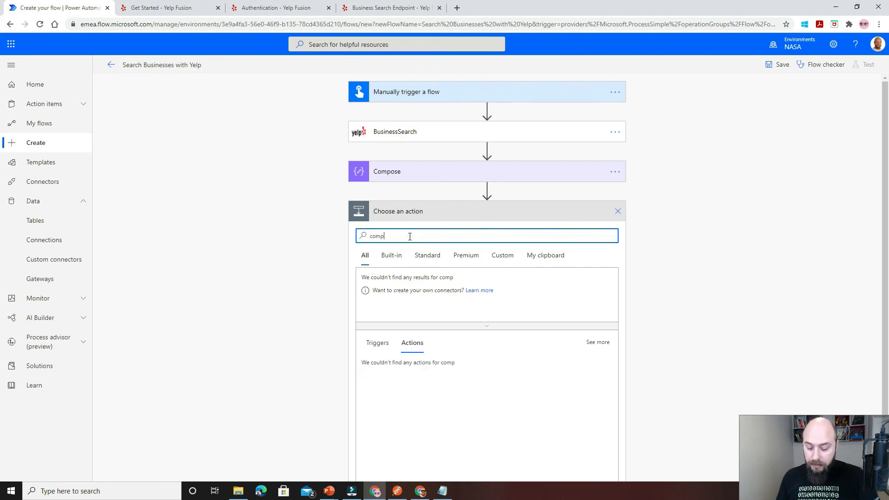
text(ose)
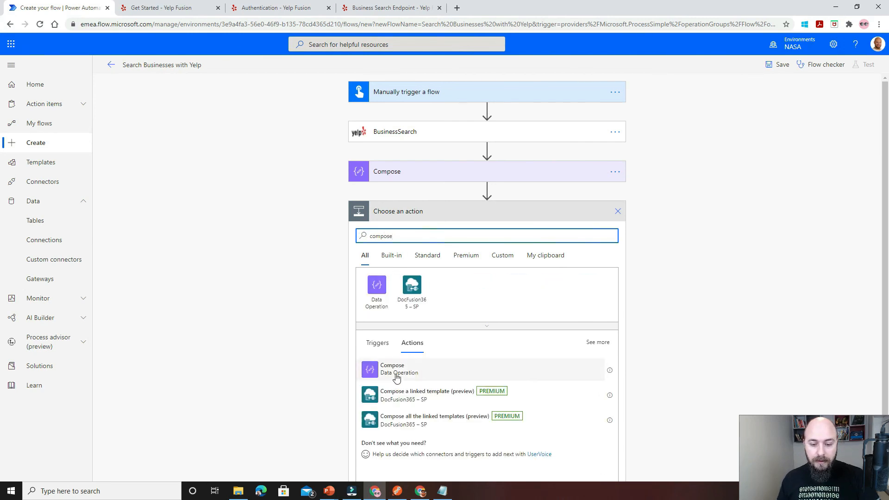
click(394, 373)
click(443, 233)
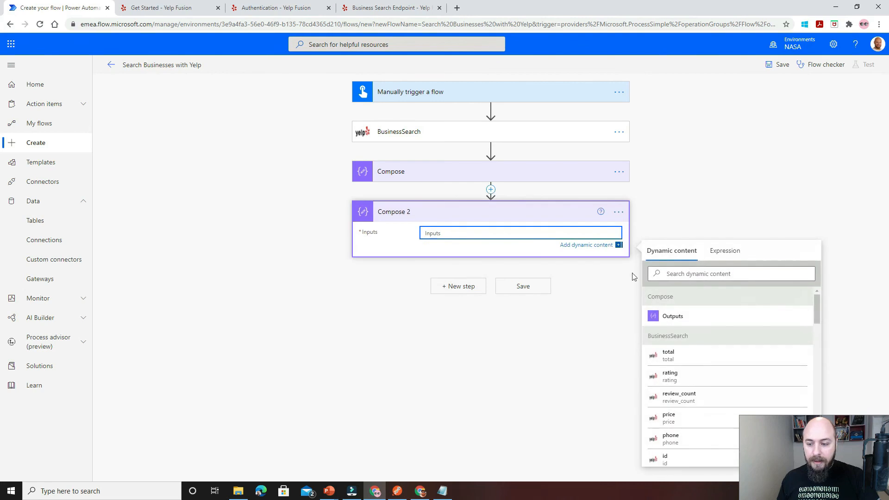
click(670, 354)
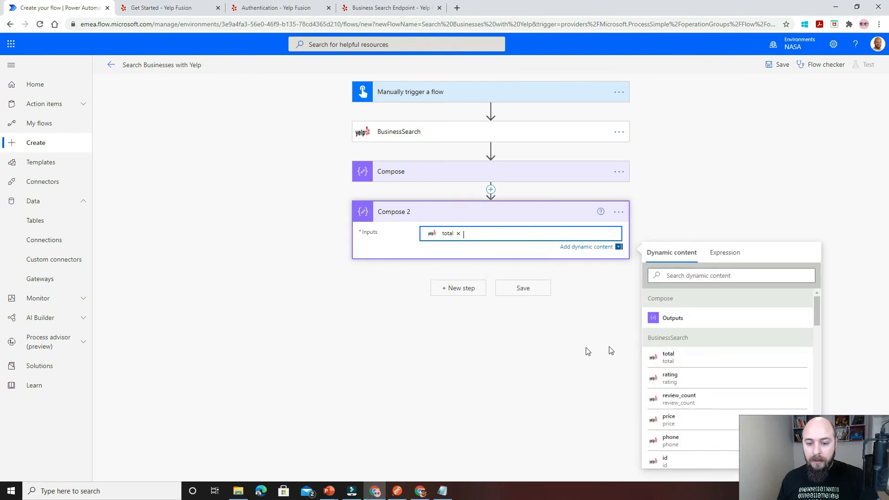
click(513, 213)
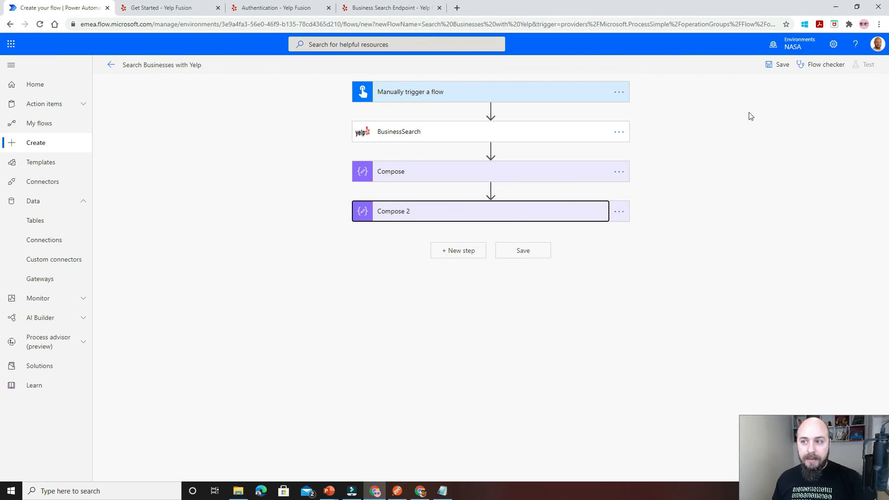
Save the flow and start a manual test with the ScottishSummit_Yelp connection.
click(777, 65)
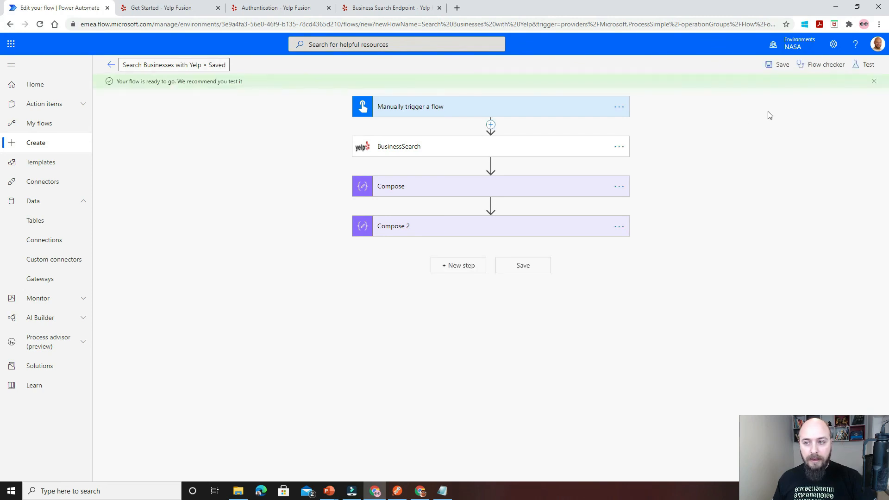
click(866, 64)
click(762, 87)
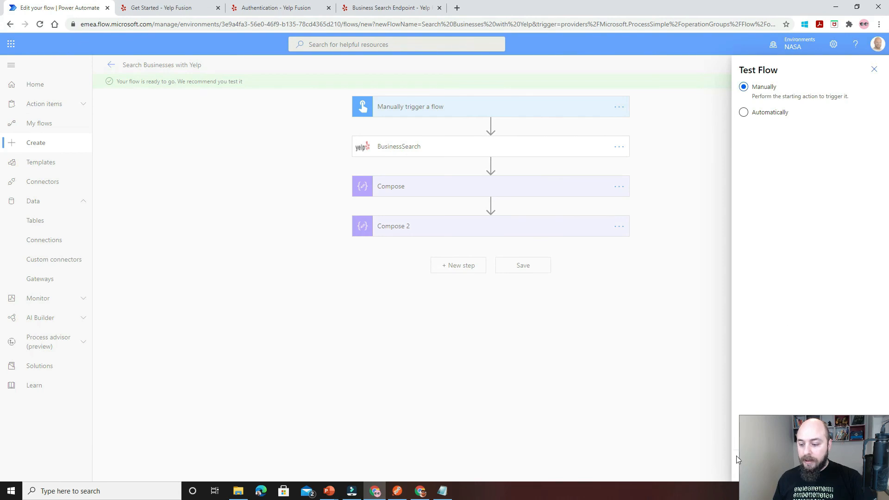
drag(766, 438, 627, 437)
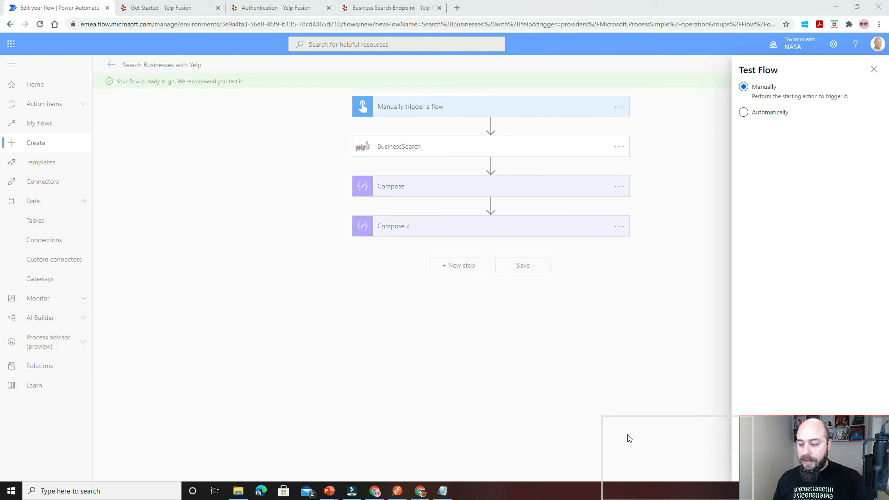
click(761, 465)
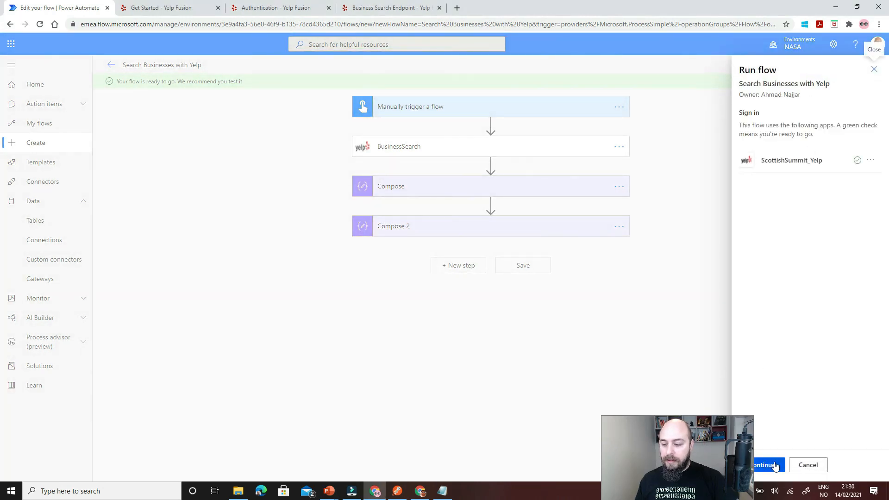
click(775, 466)
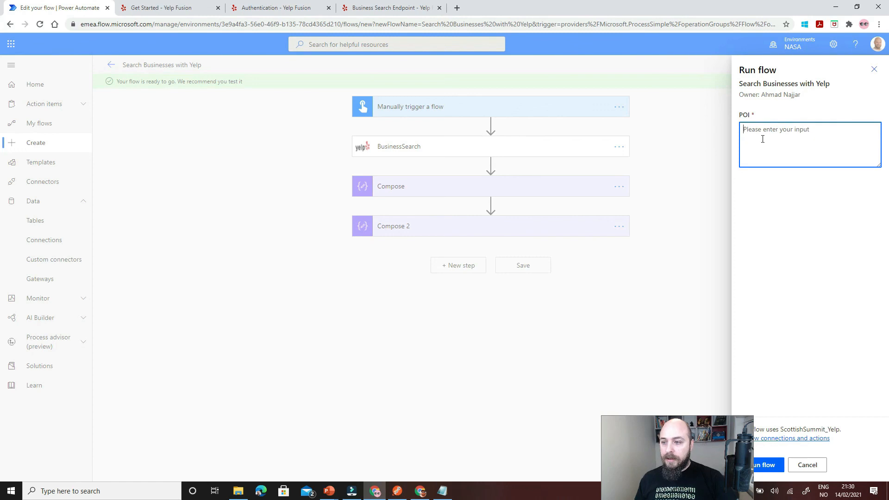
Run the flow with Burgers as the POI and close the run dialog to show the run results.
text(Burgers)
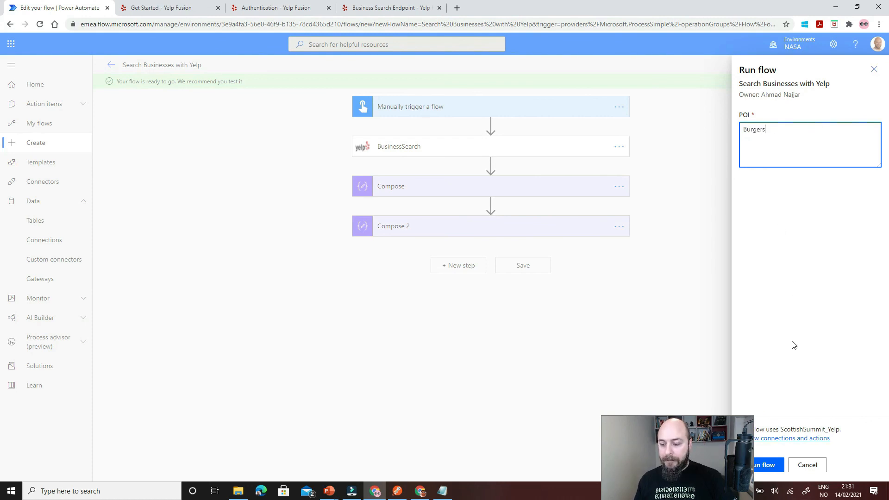
click(766, 467)
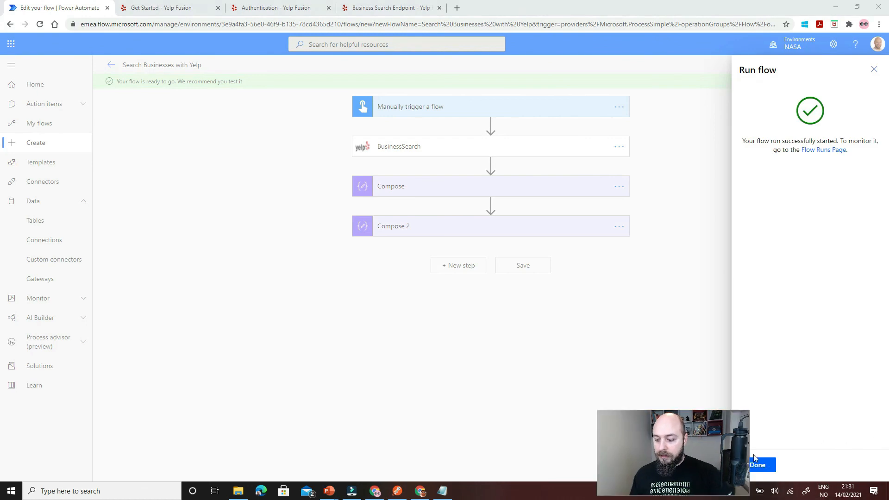
click(772, 471)
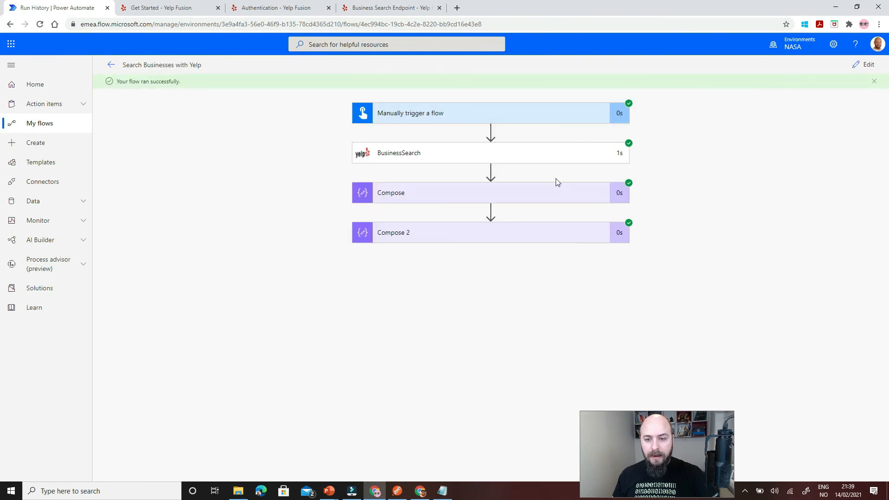
Examine the businesses data in the first Compose action's run results and the total in the Compose 2 action.
click(553, 191)
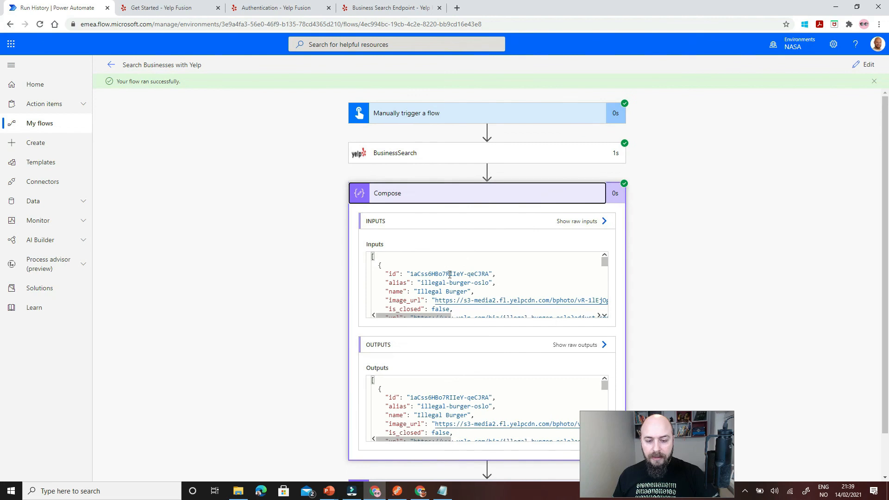
scroll(507, 273, down, 5)
scroll(507, 275, up, 3)
scroll(506, 276, up, 2)
scroll(506, 275, down, 4)
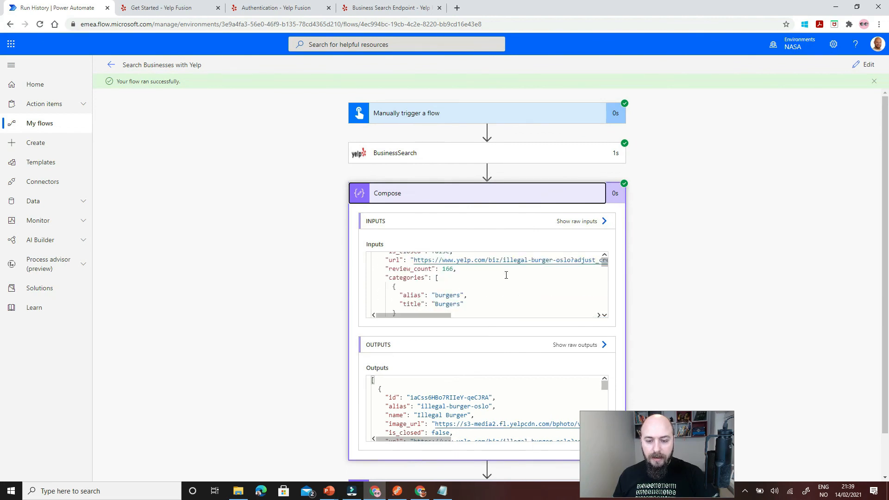
scroll(506, 275, down, 4)
scroll(507, 275, up, 4)
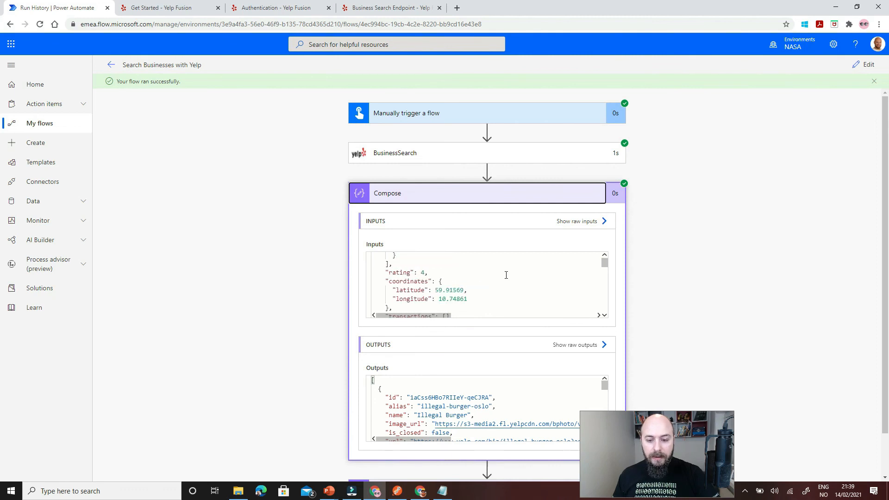
scroll(507, 275, up, 5)
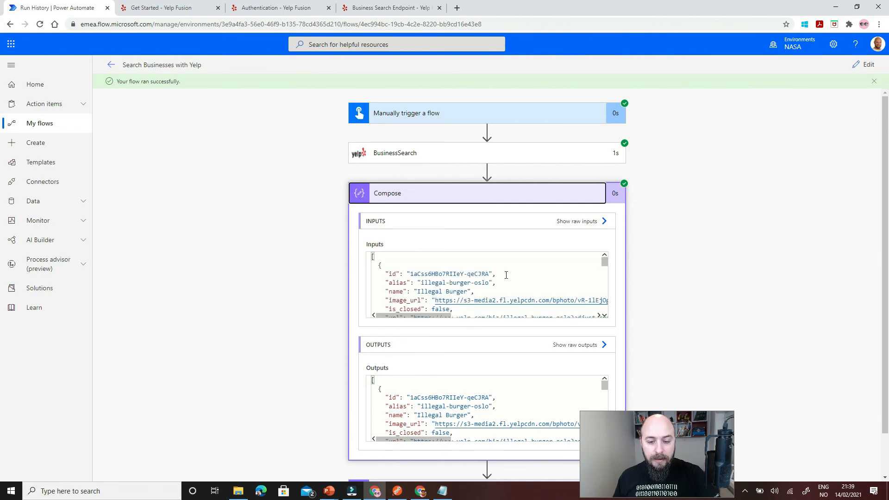
drag(422, 283, 493, 284)
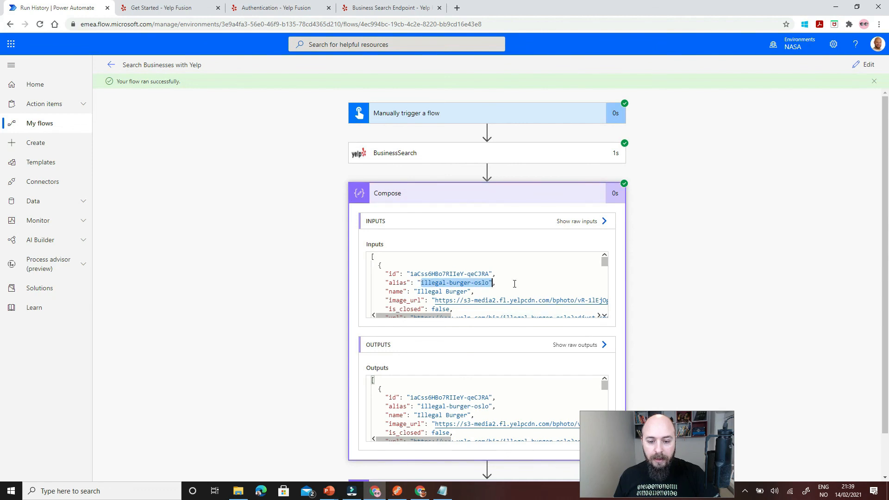
scroll(515, 284, down, 6)
scroll(516, 286, up, 2)
scroll(517, 290, down, 4)
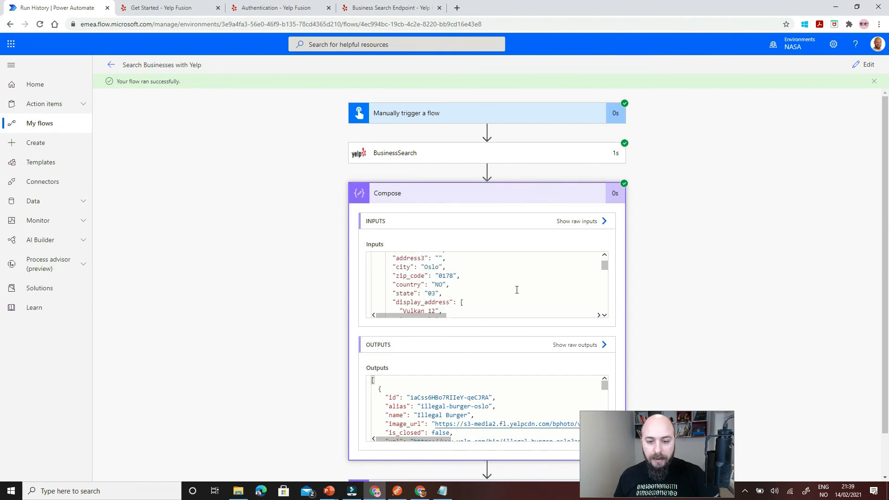
click(493, 194)
click(472, 238)
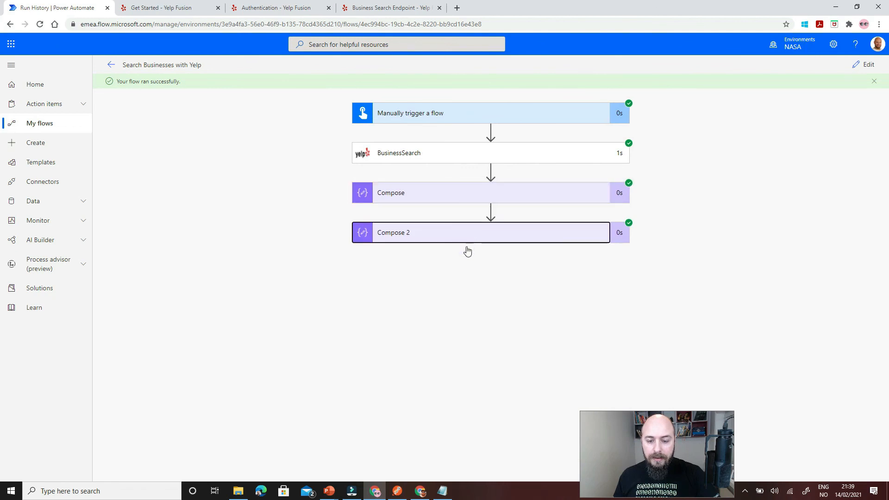
double_click(384, 296)
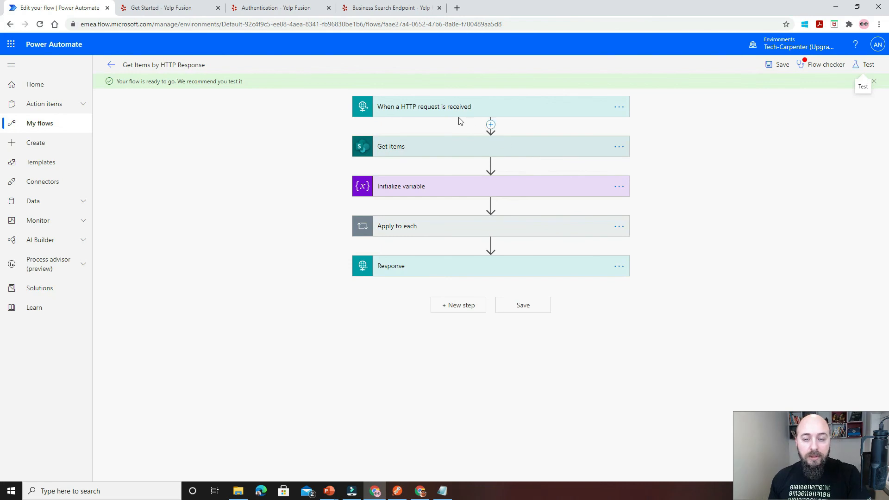
Review the HTTP request trigger, Get items and Initialize variable settings in the Get Items by HTTP Response flow.
click(435, 110)
click(435, 109)
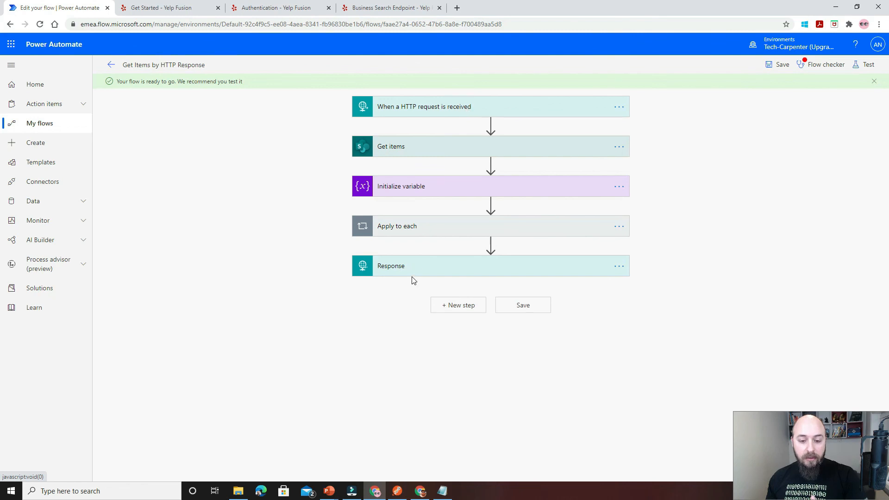
click(425, 116)
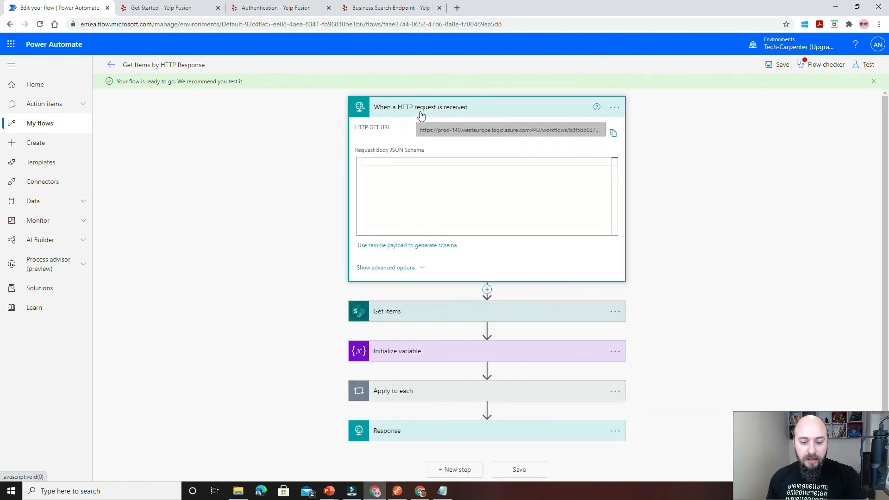
click(421, 116)
click(405, 148)
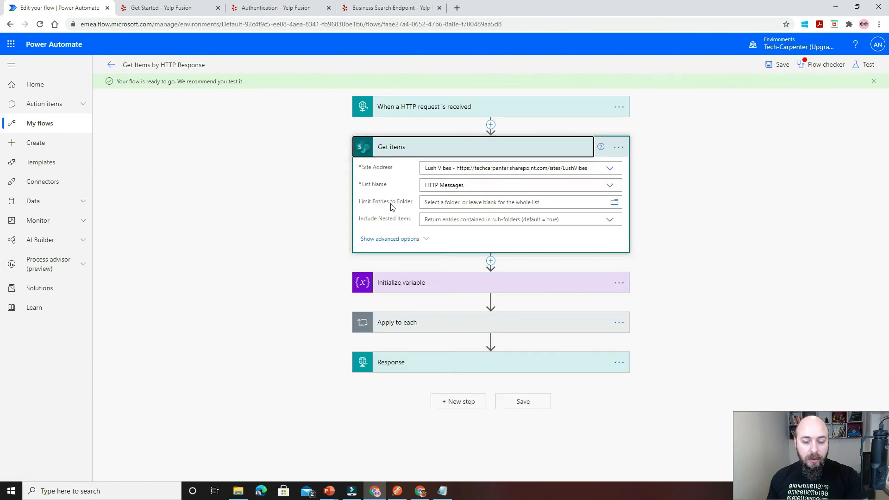
click(398, 146)
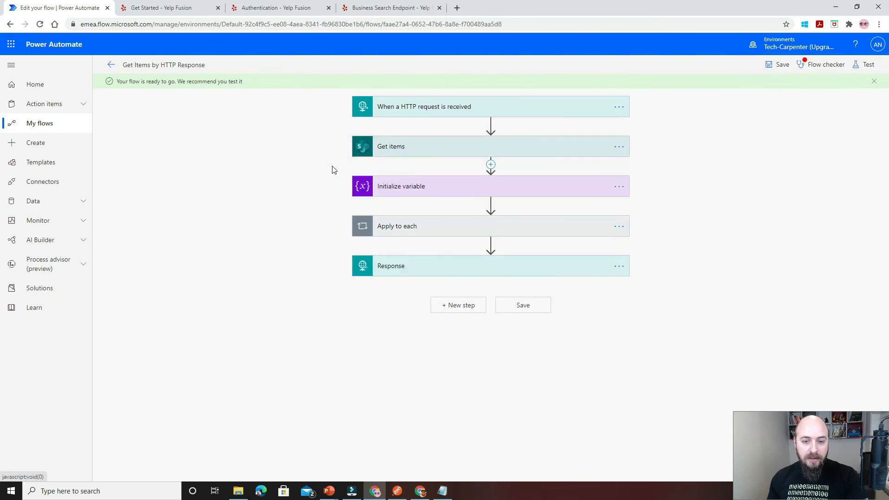
click(426, 189)
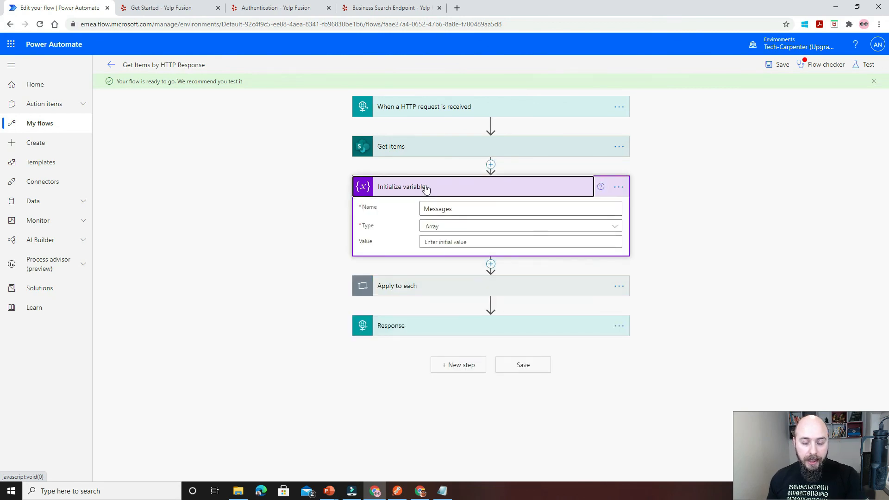
click(426, 189)
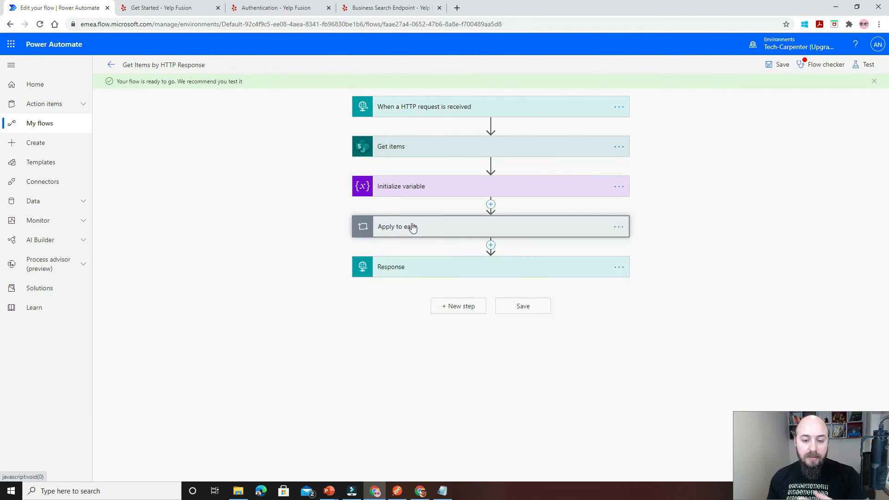
Review the contents of the Apply to each loop and the settings of the Response action.
click(412, 228)
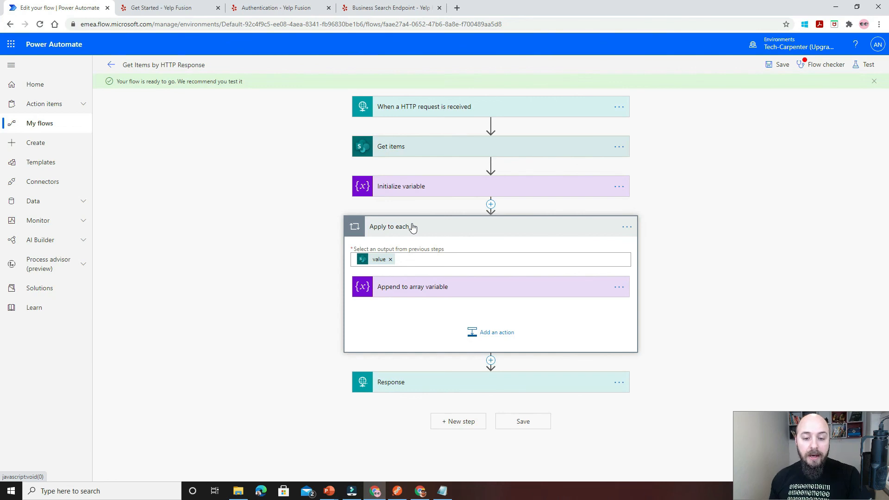
click(421, 231)
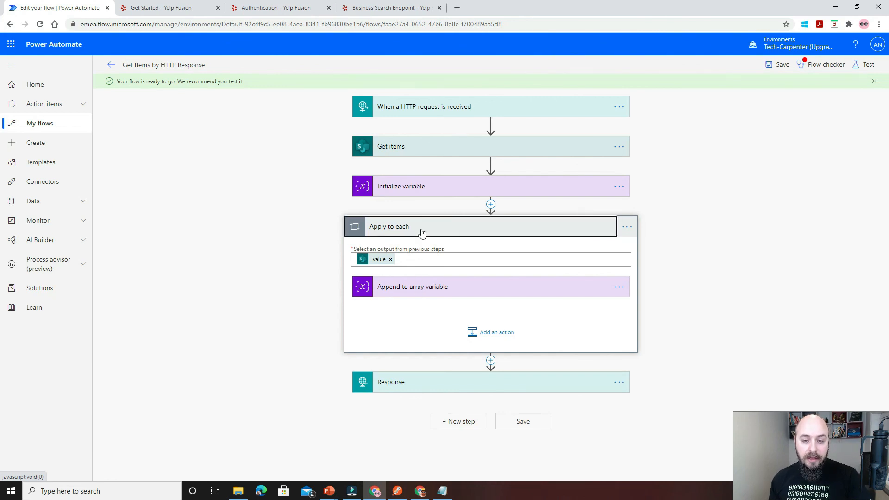
click(421, 232)
click(420, 235)
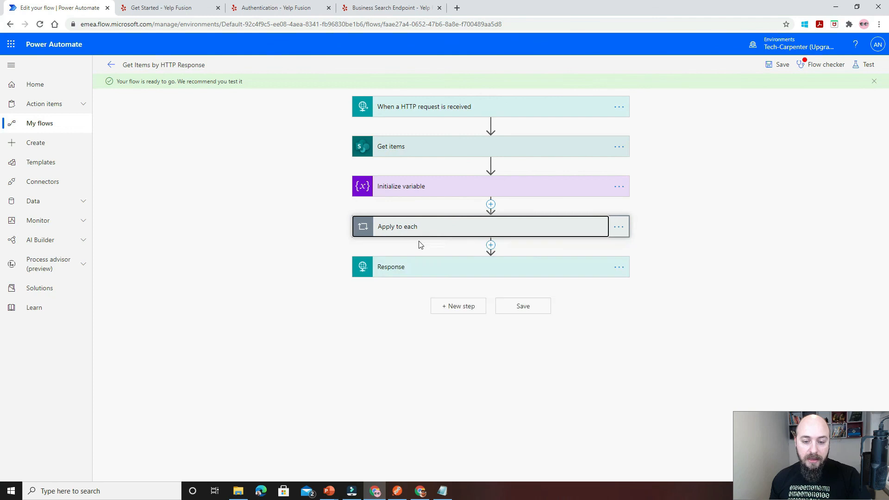
click(418, 264)
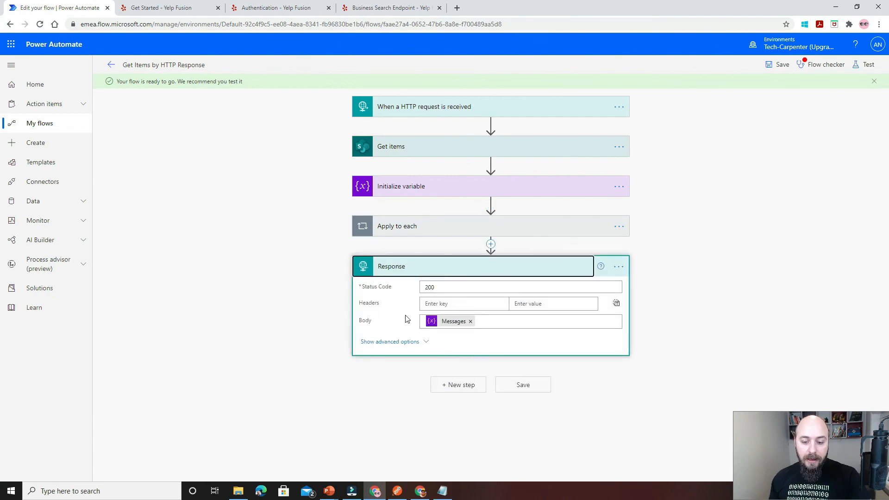
click(415, 268)
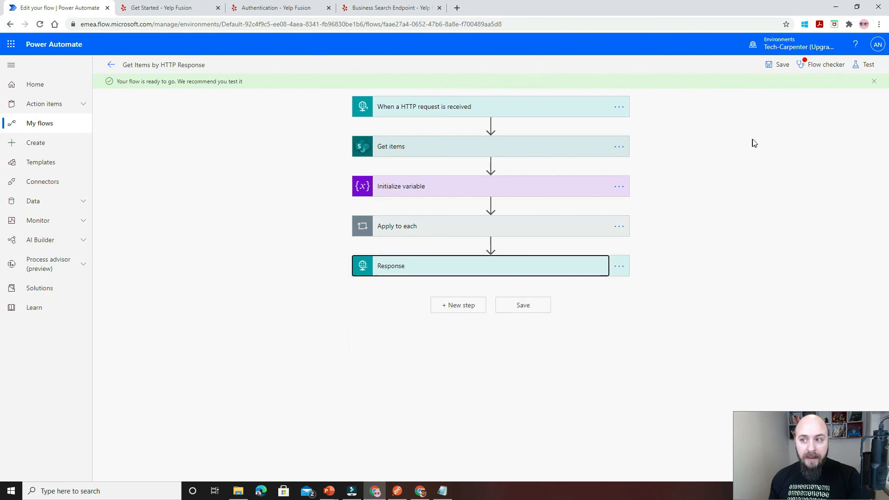
Copy the HTTP GET URL from the flow's HTTP request trigger and collapse the trigger.
click(583, 111)
click(613, 133)
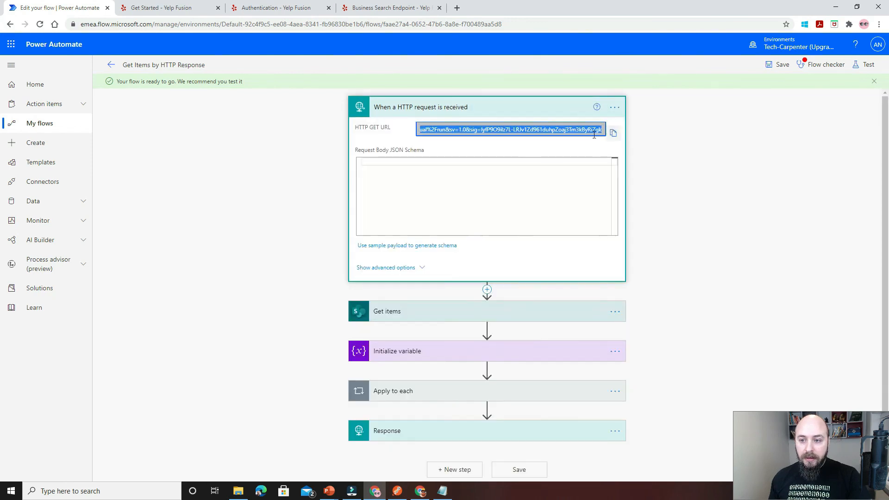
click(570, 109)
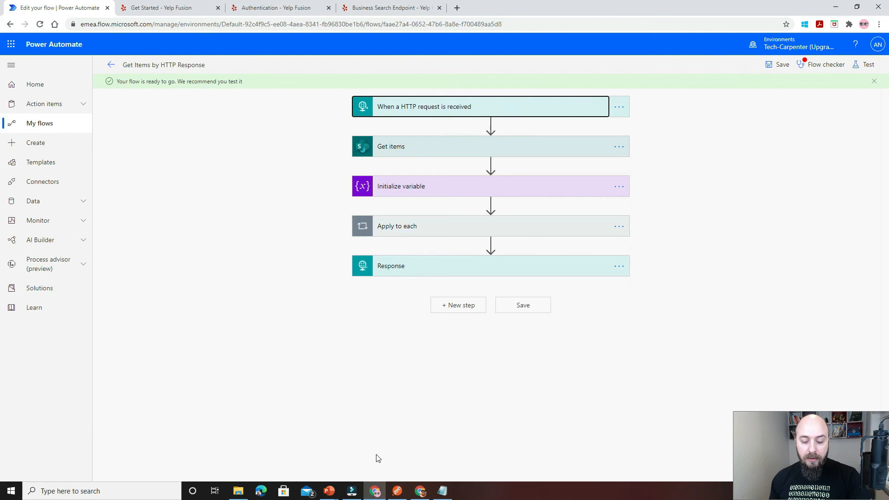
Switch to Postman and create a new GET request using the copied trigger URL with its signature token.
click(398, 491)
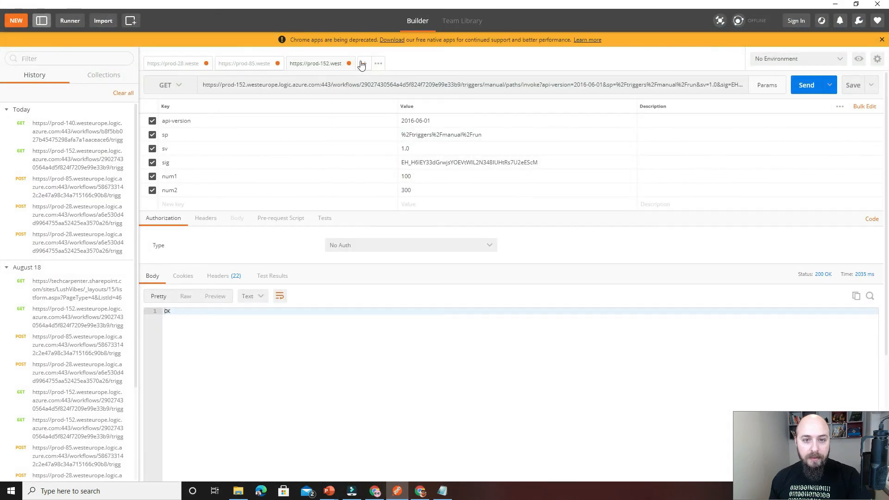
click(364, 64)
click(355, 85)
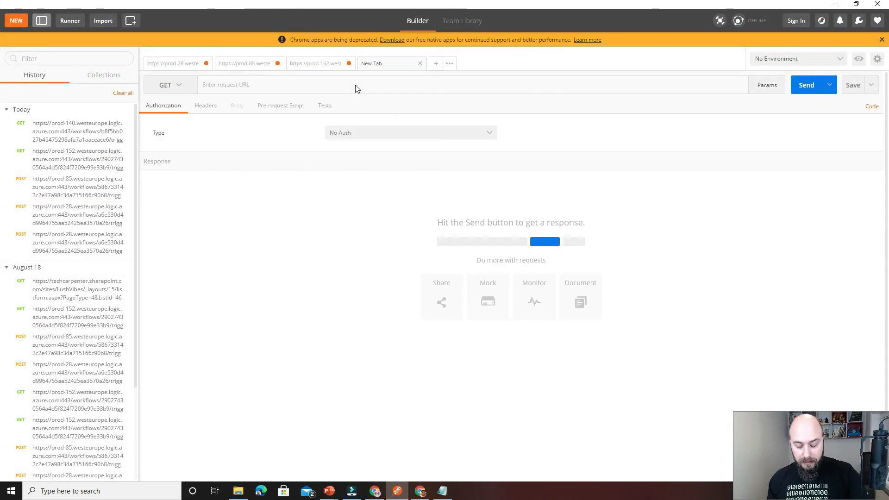
key(ctrl+v)
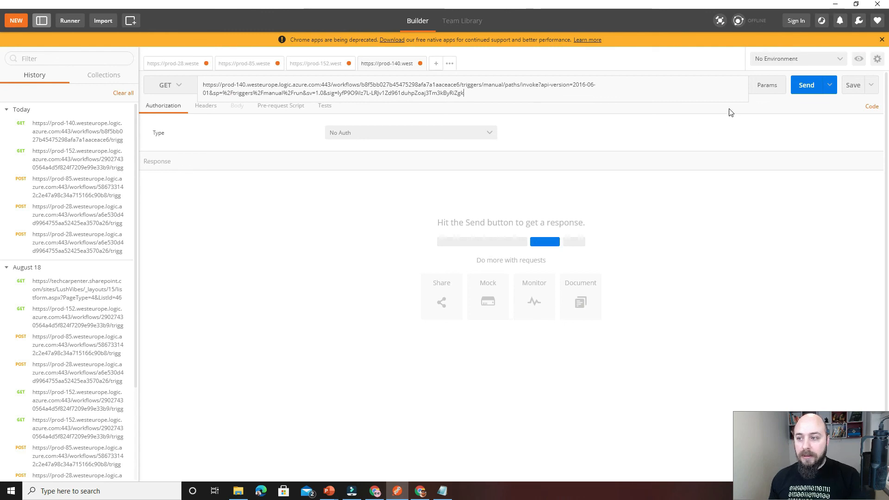
Send the GET request and inspect the messages array in the JSON response body.
click(808, 89)
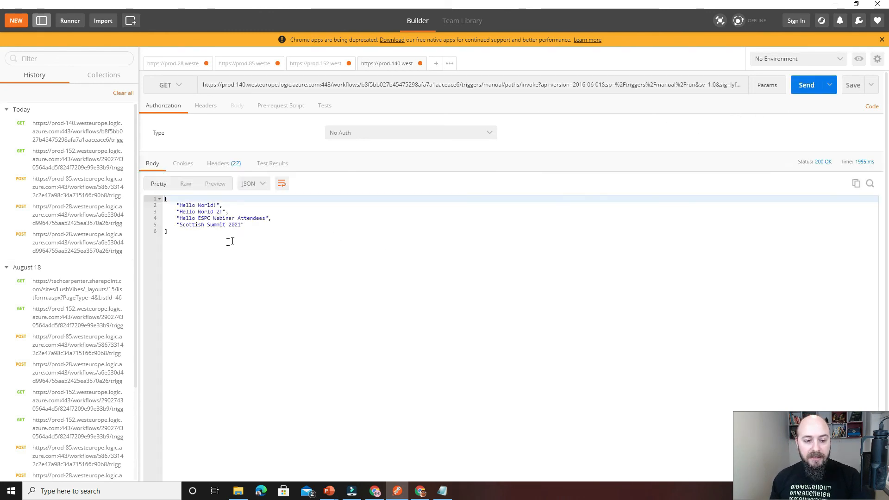
drag(246, 231, 169, 200)
click(235, 238)
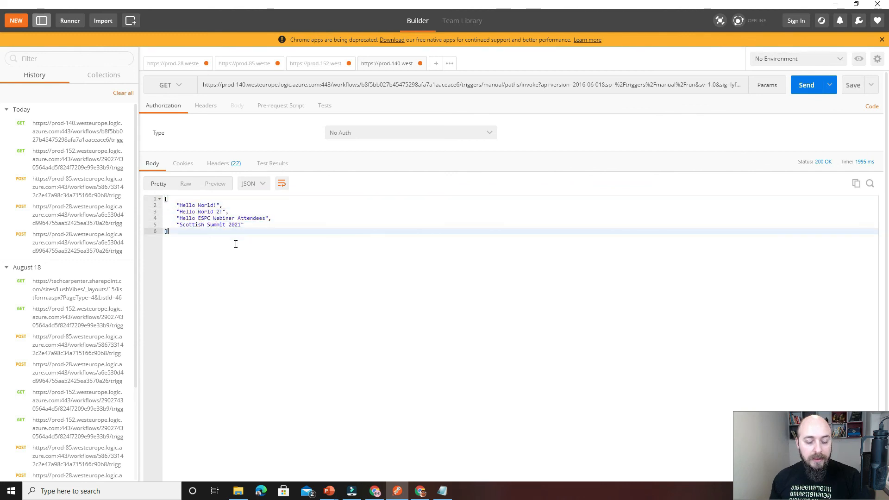